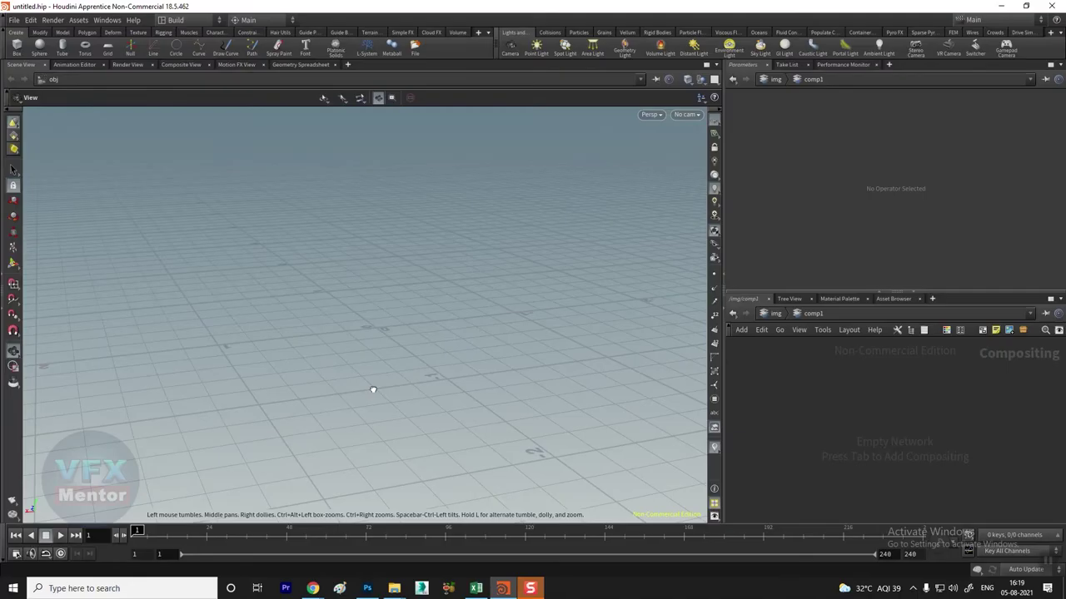
Orbit and reframe the view around the empty grid
mouse_move(402, 336)
mouse_down()
mouse_move(330, 369)
mouse_move(324, 391)
mouse_move(416, 361)
mouse_move(405, 369)
mouse_move(397, 342)
mouse_move(410, 404)
mouse_move(286, 357)
mouse_move(230, 305)
mouse_move(243, 303)
mouse_up()
key(g)
drag(369, 307, 333, 228)
drag(354, 351, 371, 338)
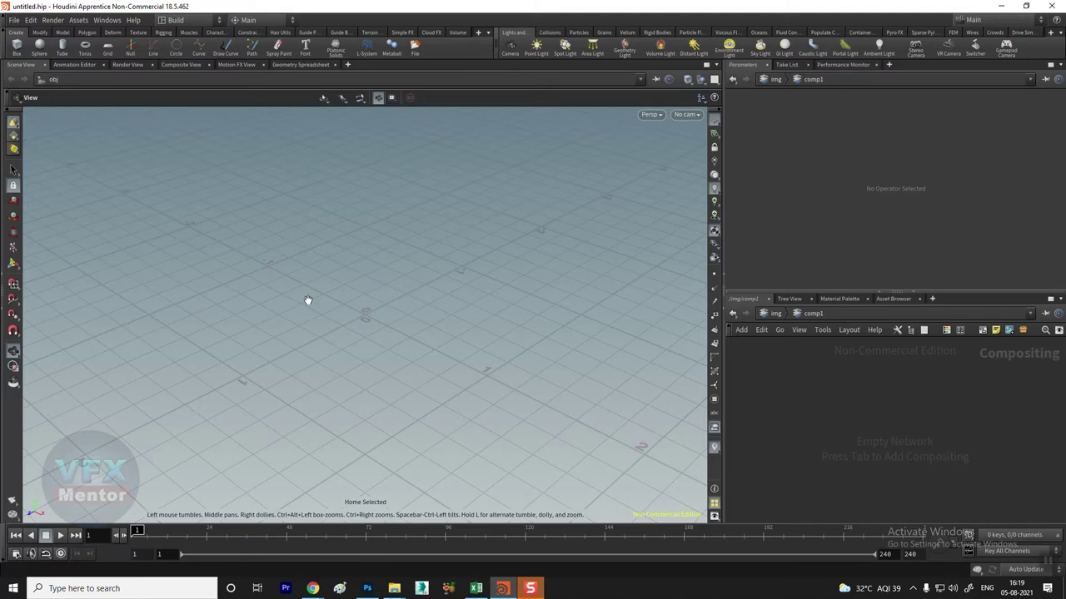
mouse_move(438, 312)
mouse_down()
mouse_move(466, 221)
mouse_move(452, 252)
mouse_move(351, 288)
mouse_move(105, 288)
mouse_move(350, 236)
mouse_move(387, 257)
mouse_up()
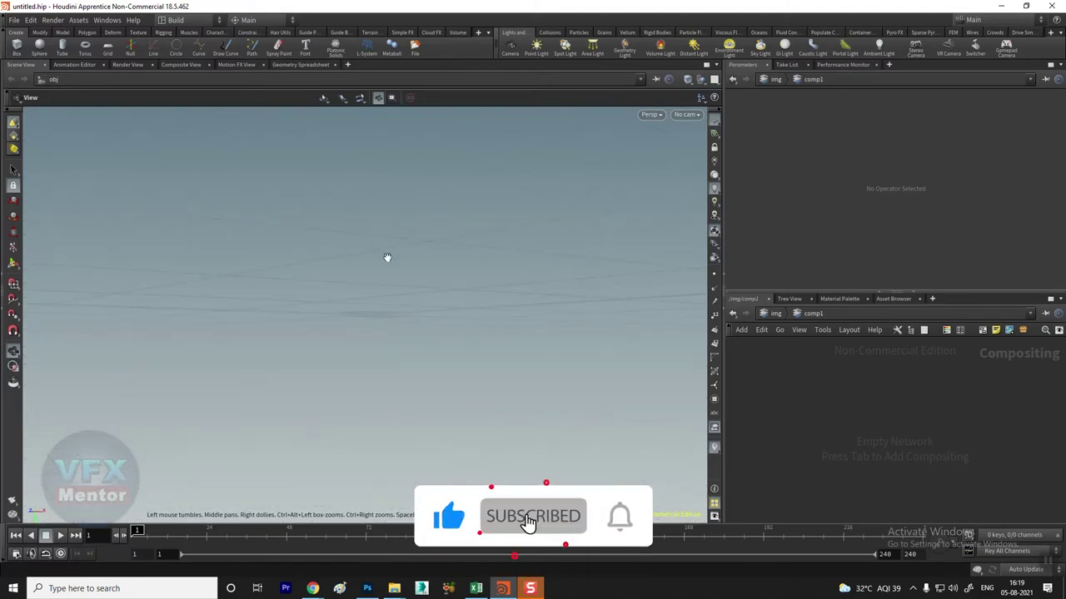
key(g)
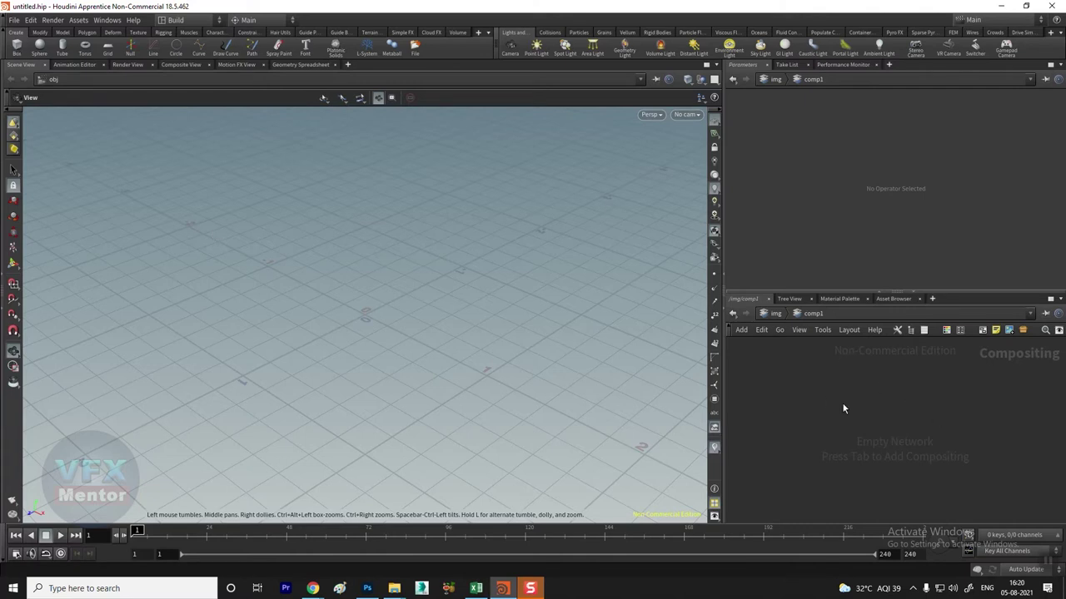
Open and dismiss the node creation menu twice in the compositing network
key(Tab)
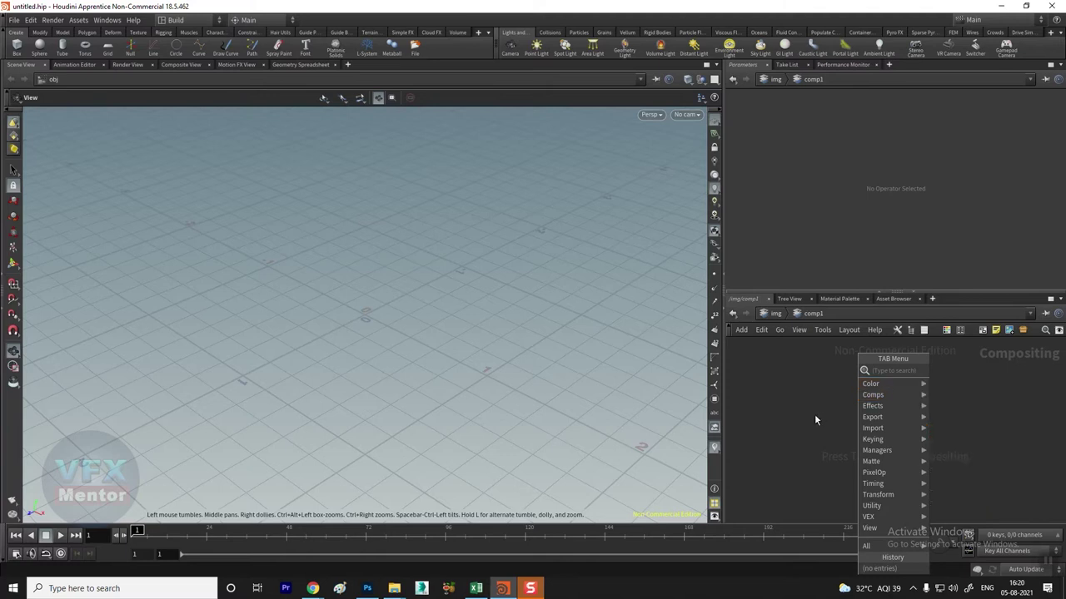
key(Escape)
key(Tab)
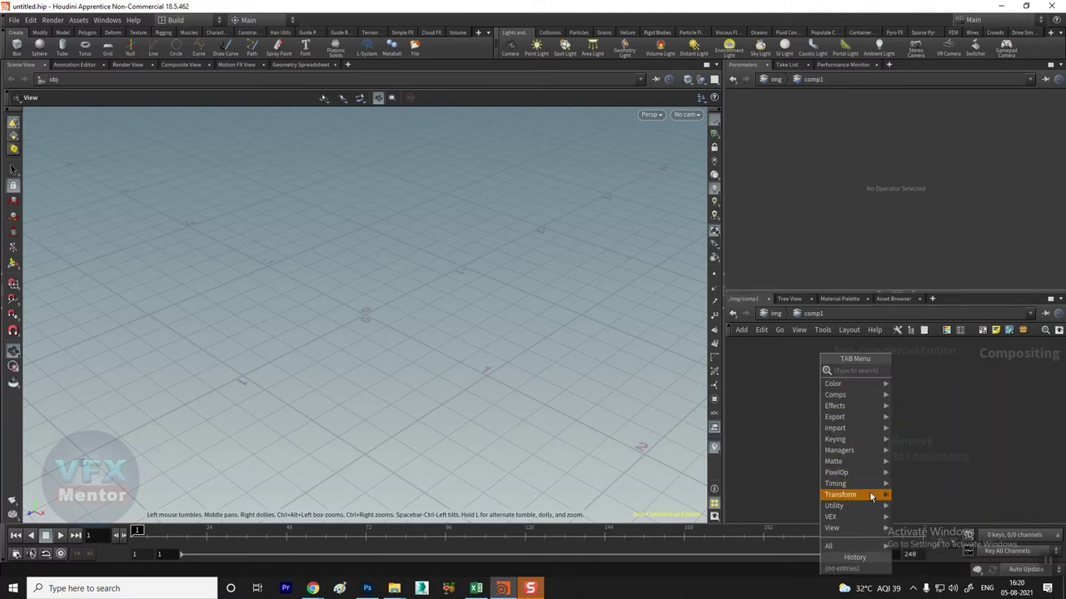
key(Escape)
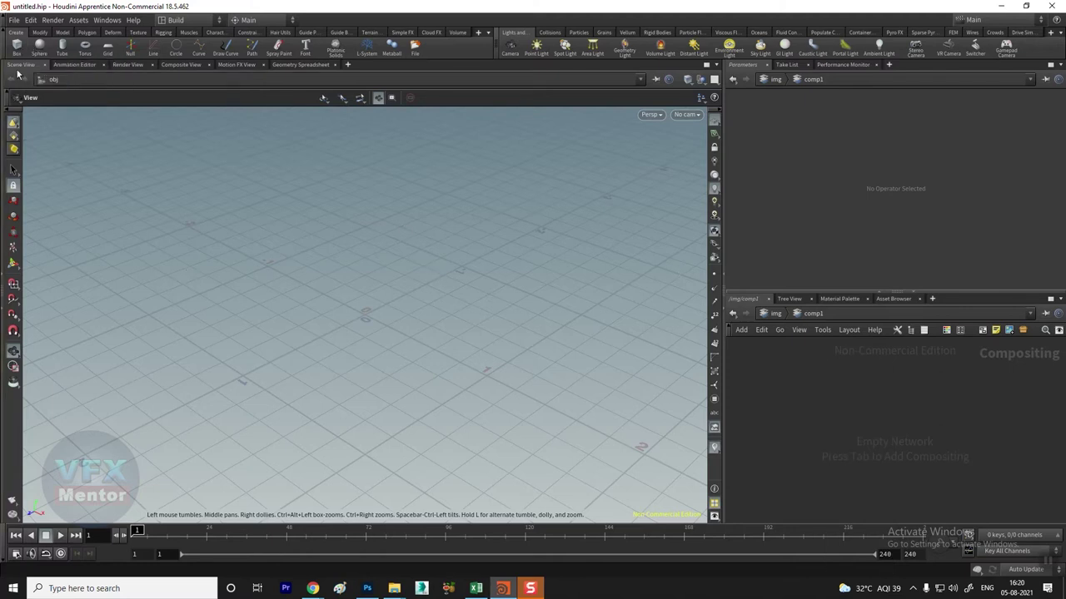
Drop a trial box into the viewport with the Box shelf tool, then delete it
click(18, 46)
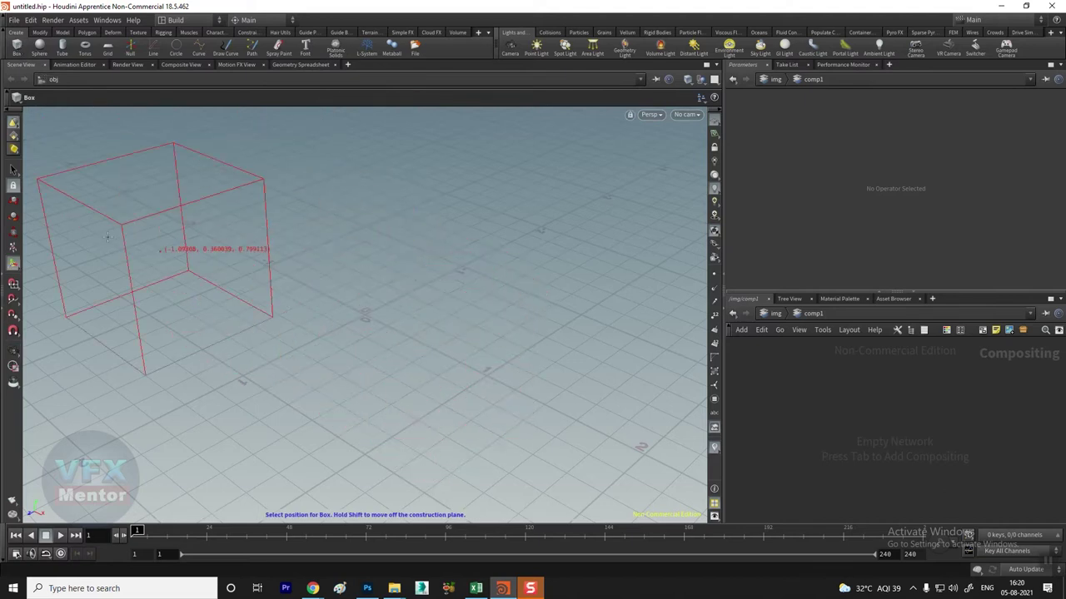
click(16, 46)
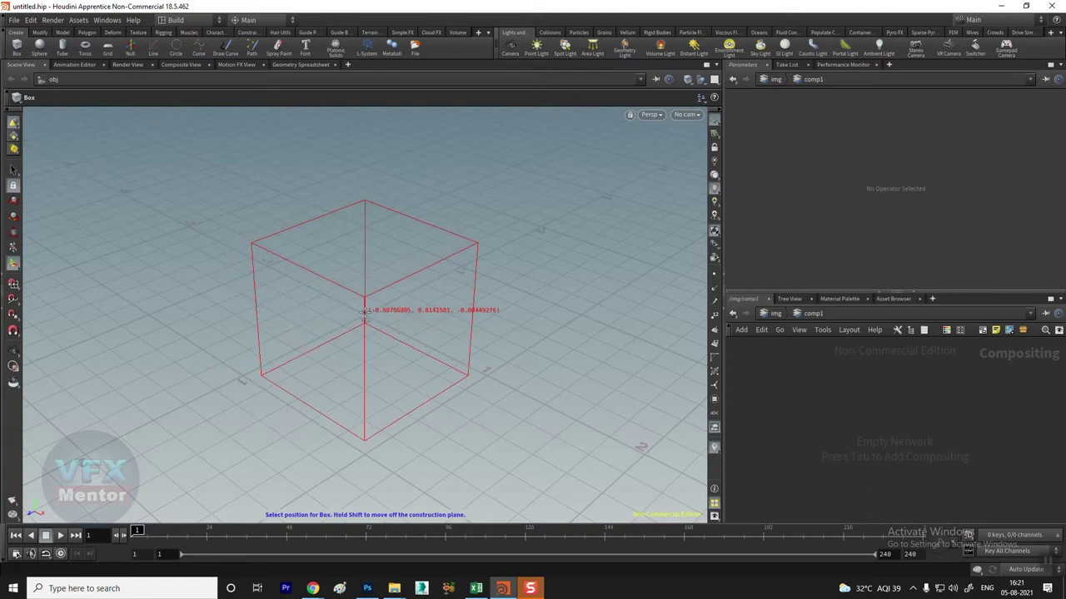
click(364, 313)
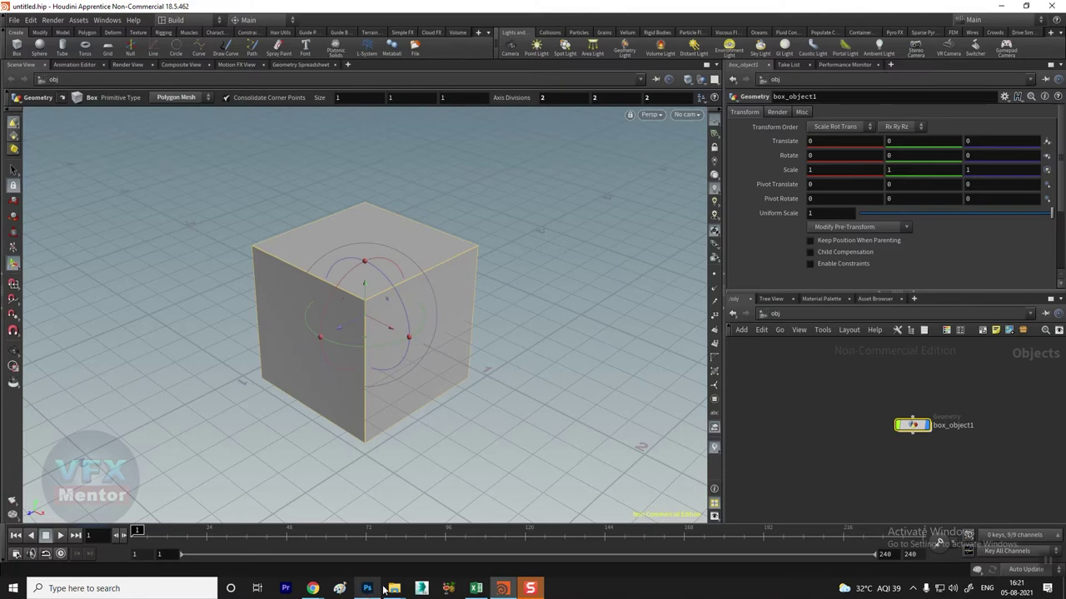
key(Delete)
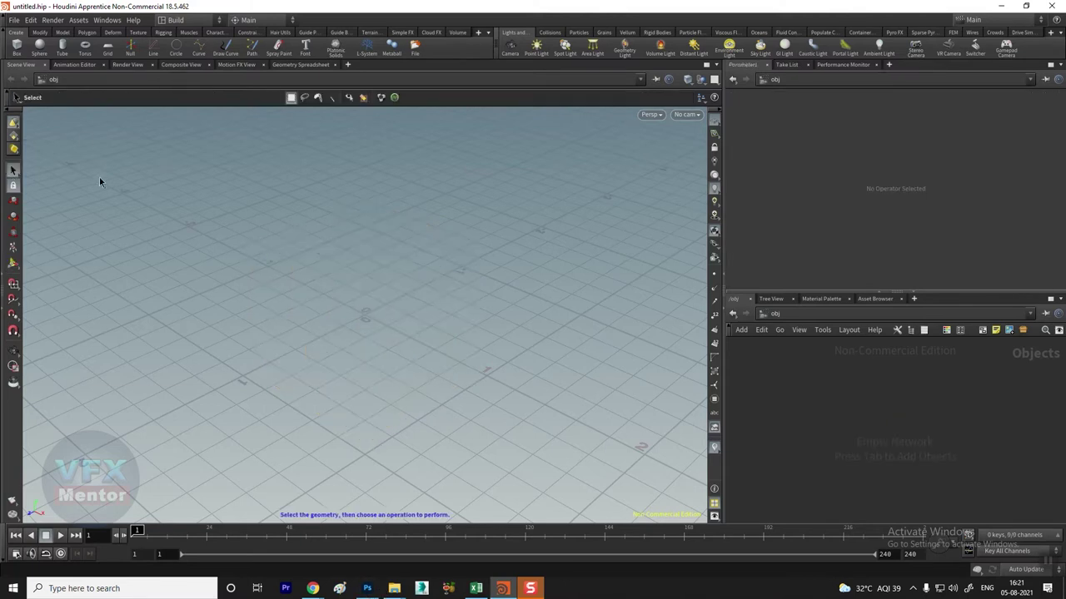
Place a new box in the viewport and bring up its transform handle
click(16, 47)
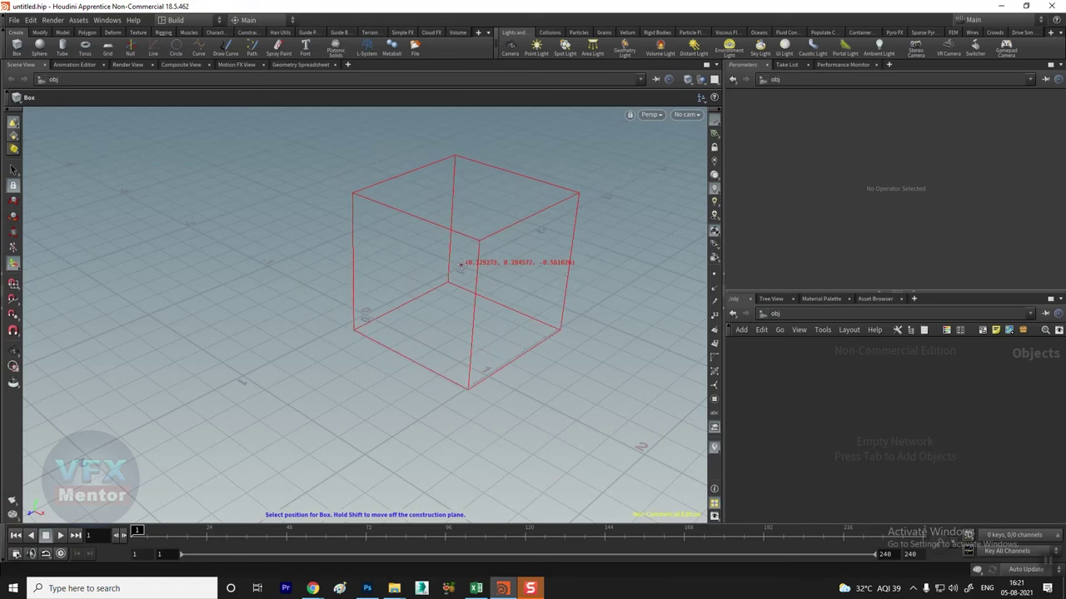
click(462, 265)
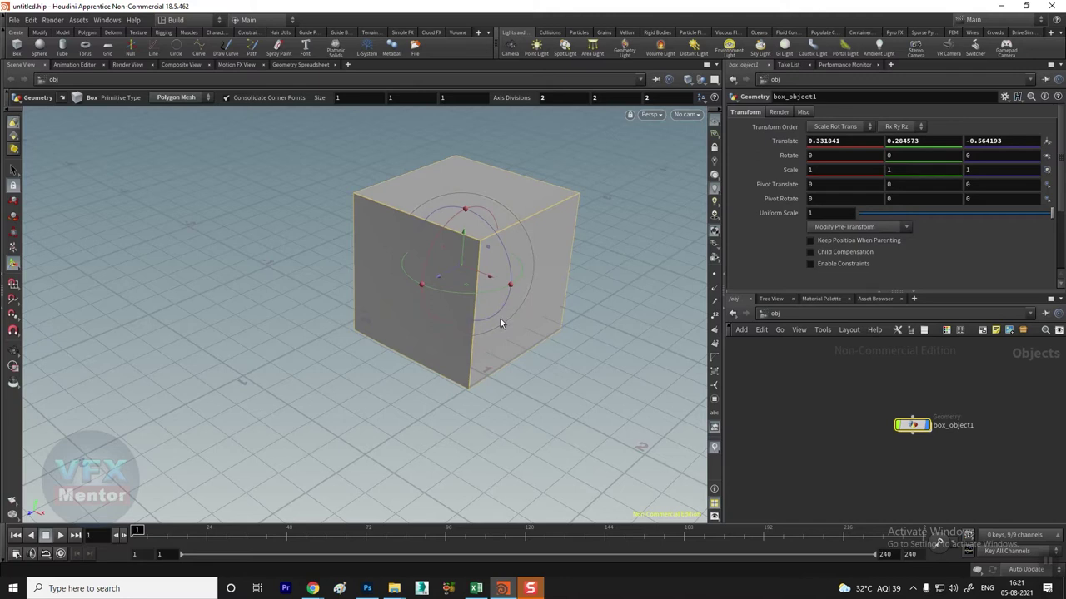
key(Escape)
mouse_move(560, 443)
mouse_down()
mouse_move(394, 445)
mouse_move(468, 392)
mouse_move(443, 436)
mouse_move(405, 348)
mouse_move(364, 373)
mouse_move(391, 409)
mouse_move(364, 405)
mouse_move(388, 405)
mouse_move(450, 331)
mouse_move(380, 362)
mouse_move(417, 333)
mouse_up()
key(Return)
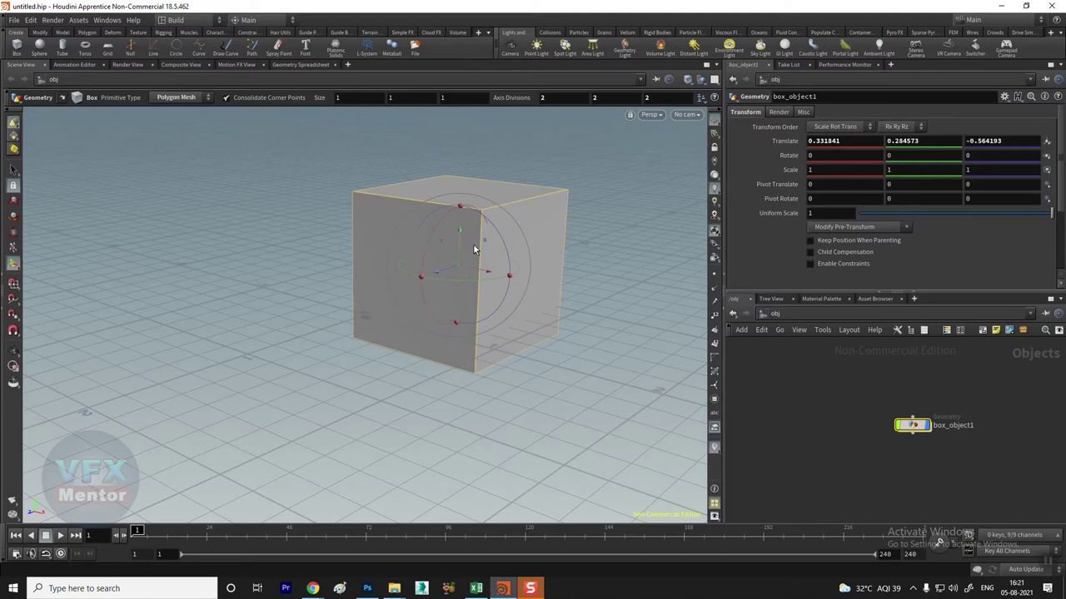
key(Escape)
scroll(468, 254, up, 3)
scroll(468, 254, up, 3)
key(Return)
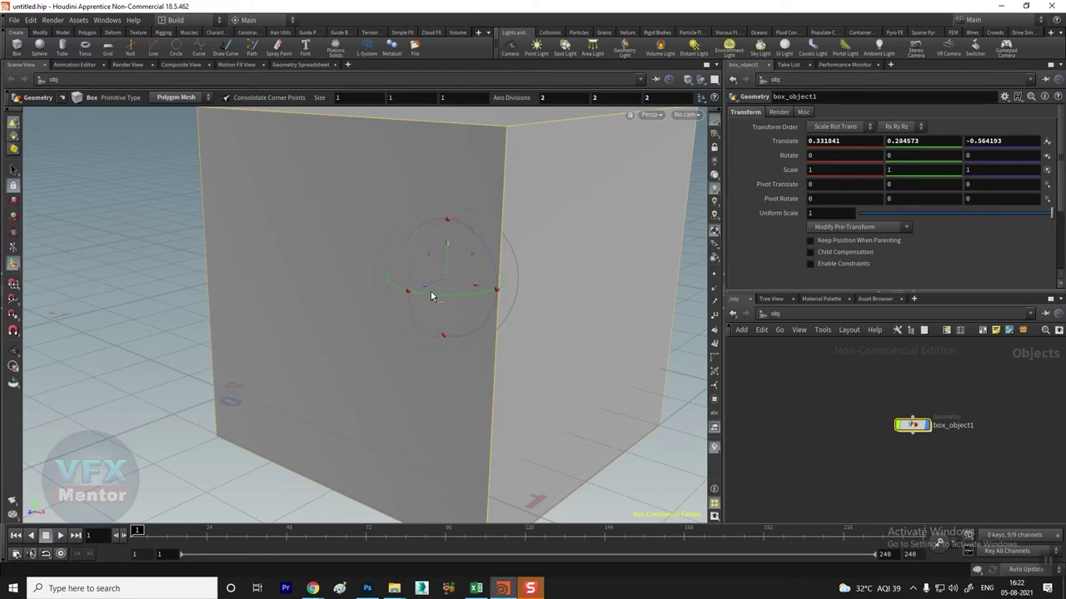
Move the box up and aside to translate 0.853294, 0.45244, 0.0772475, undoing accidental rotations
drag(447, 241, 446, 181)
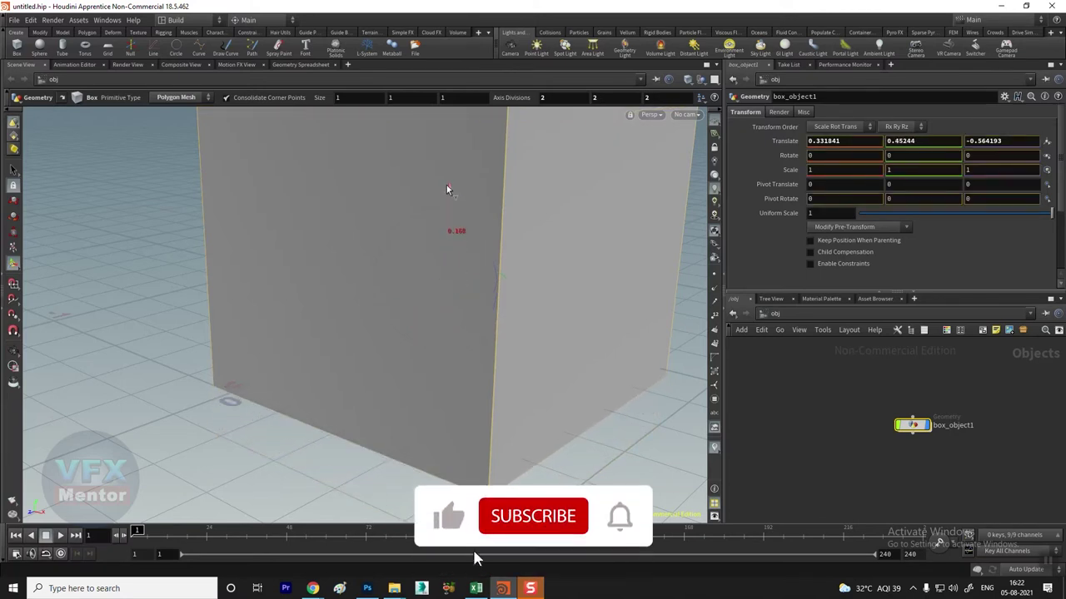
mouse_move(432, 231)
mouse_down()
mouse_move(409, 236)
mouse_move(430, 228)
mouse_up()
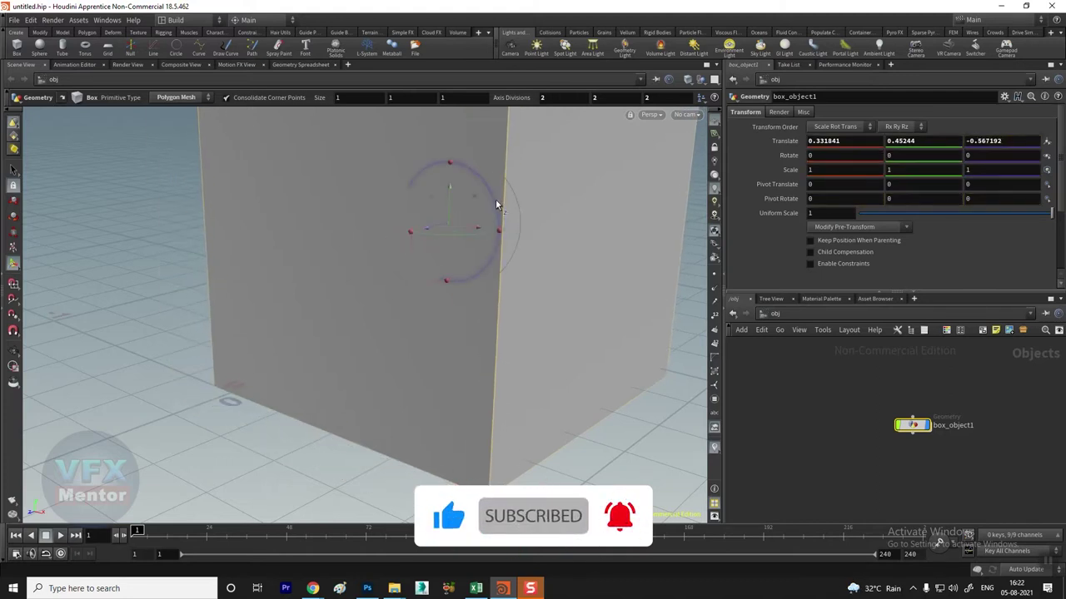
drag(500, 207, 508, 259)
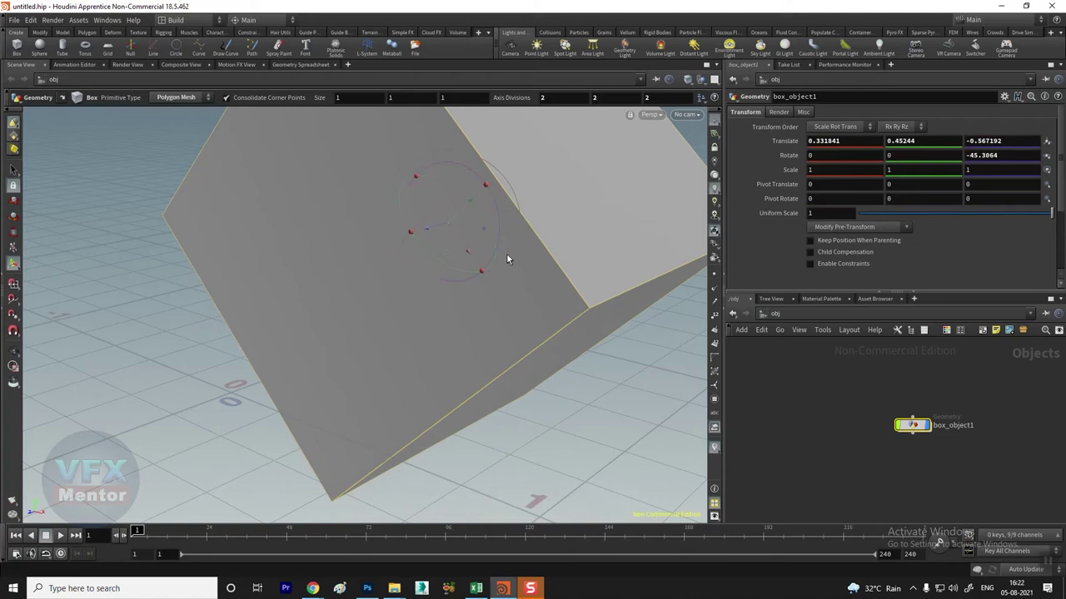
key(ctrl+z)
mouse_move(418, 198)
mouse_down()
mouse_move(401, 241)
mouse_move(407, 232)
mouse_move(374, 232)
mouse_move(445, 218)
mouse_move(468, 260)
mouse_up()
key(ctrl+z)
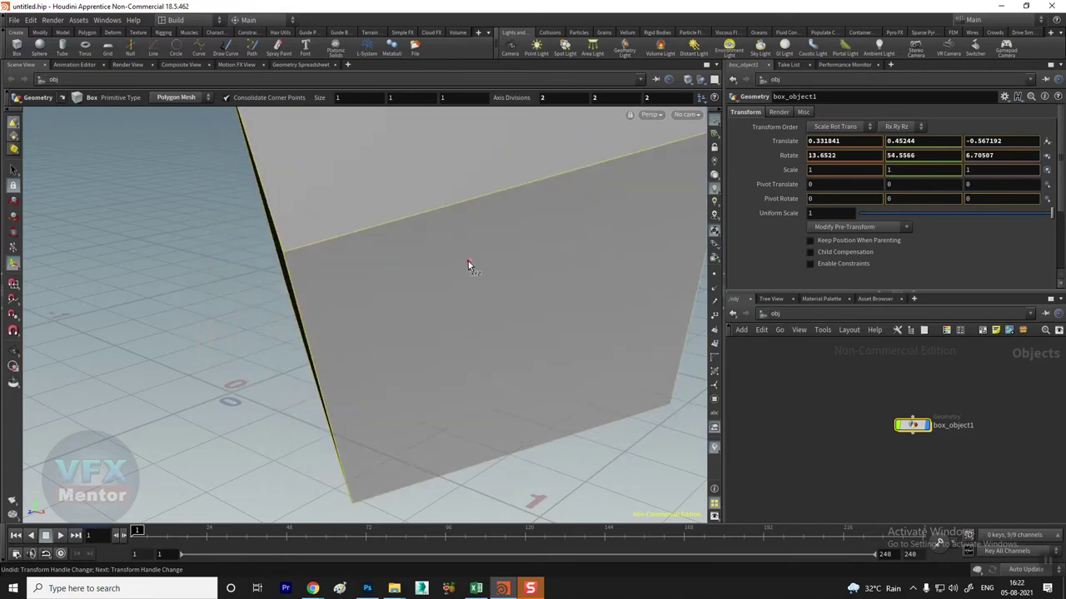
key(ctrl+z)
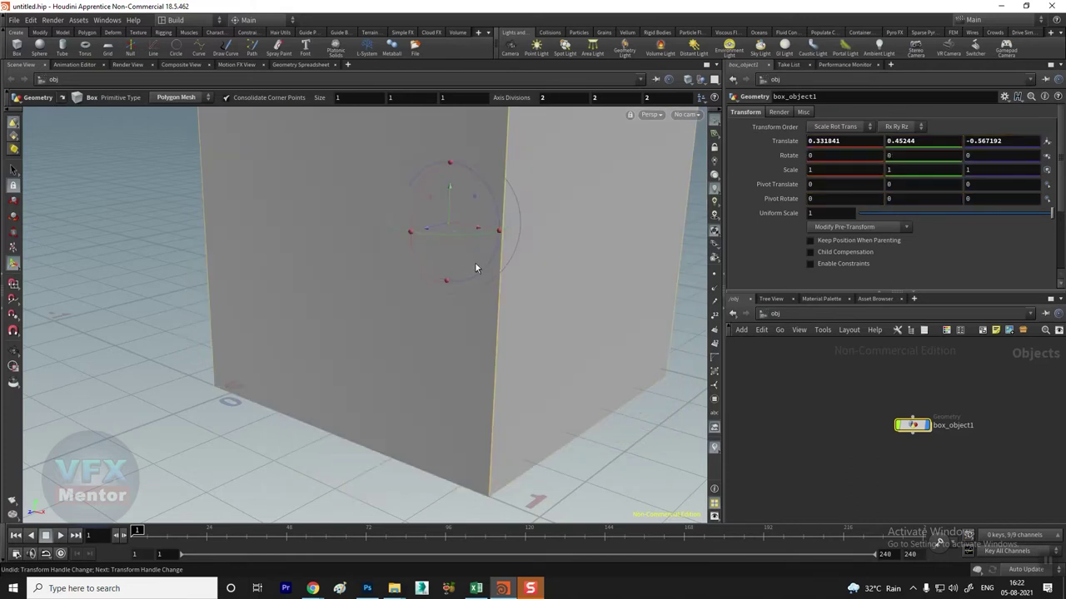
mouse_move(472, 361)
alt+mouse_down()
mouse_move(428, 386)
mouse_move(480, 317)
alt+mouse_up()
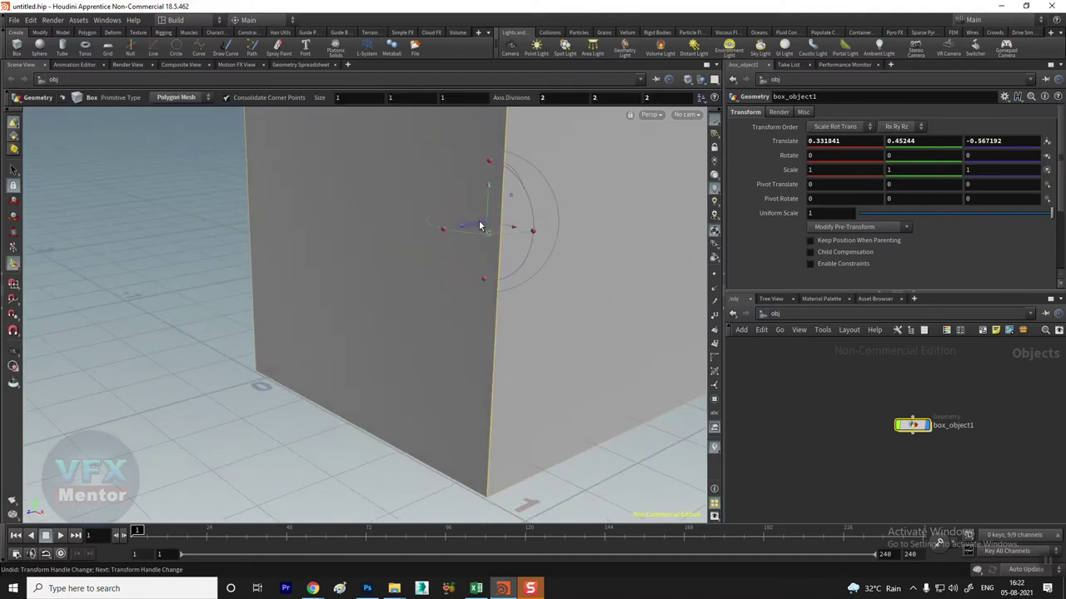
mouse_move(478, 227)
mouse_down()
mouse_move(384, 246)
mouse_move(404, 246)
mouse_move(399, 235)
mouse_move(411, 295)
mouse_move(428, 281)
mouse_up()
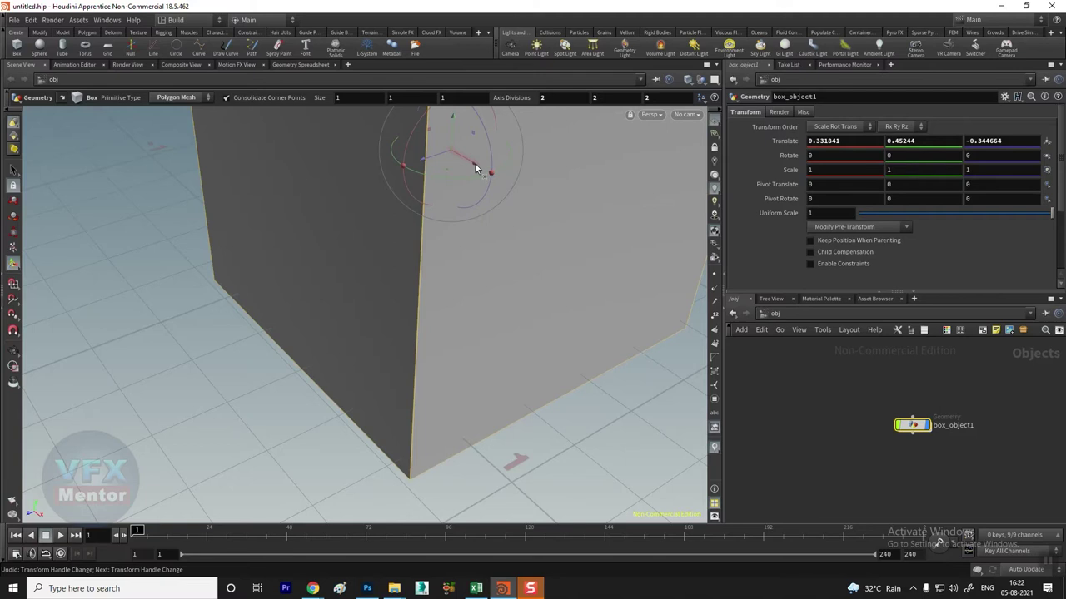
mouse_move(447, 169)
mouse_down()
mouse_move(369, 261)
mouse_move(444, 213)
mouse_move(369, 266)
mouse_move(441, 327)
mouse_move(414, 344)
mouse_move(467, 303)
mouse_up()
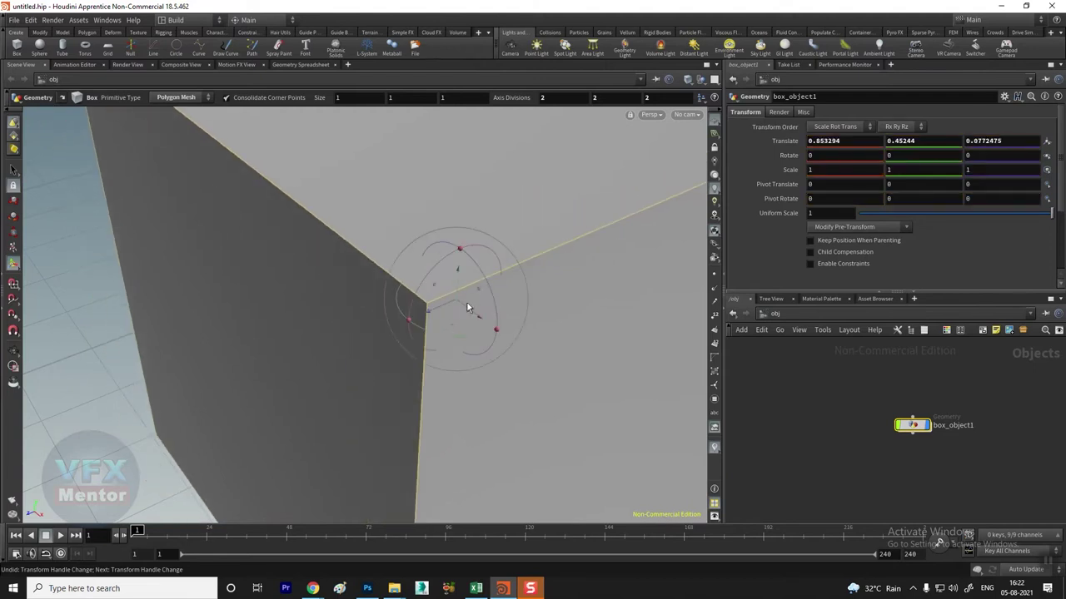
key(Escape)
Move the box back near the origin, to translate 0.361356, 0.478876, -0.320911
scroll(417, 333, down, 6)
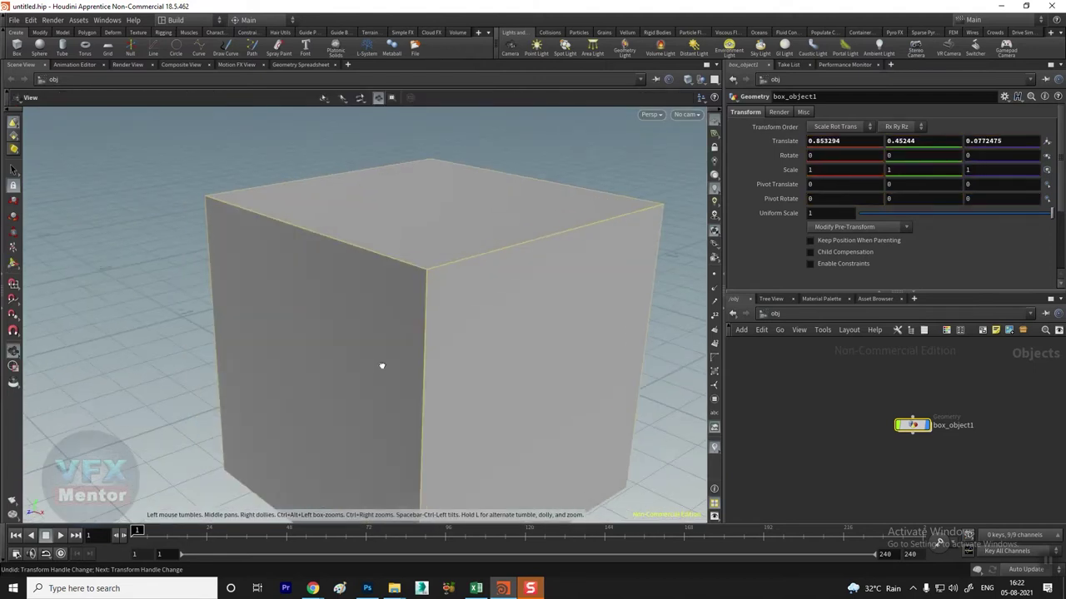
key(Return)
drag(414, 360, 326, 277)
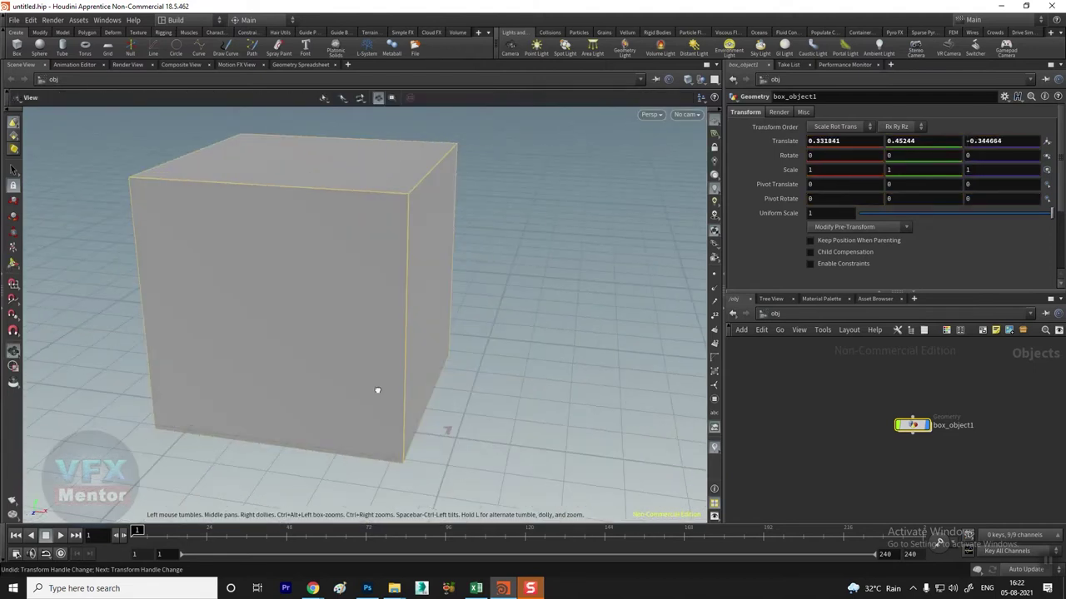
mouse_move(453, 413)
mouse_down()
mouse_move(339, 415)
mouse_move(503, 421)
mouse_move(449, 428)
mouse_move(533, 416)
mouse_move(524, 451)
mouse_move(472, 409)
mouse_up()
key(Escape)
key(Return)
mouse_move(534, 403)
middle_down()
mouse_move(558, 357)
mouse_move(497, 199)
middle_up()
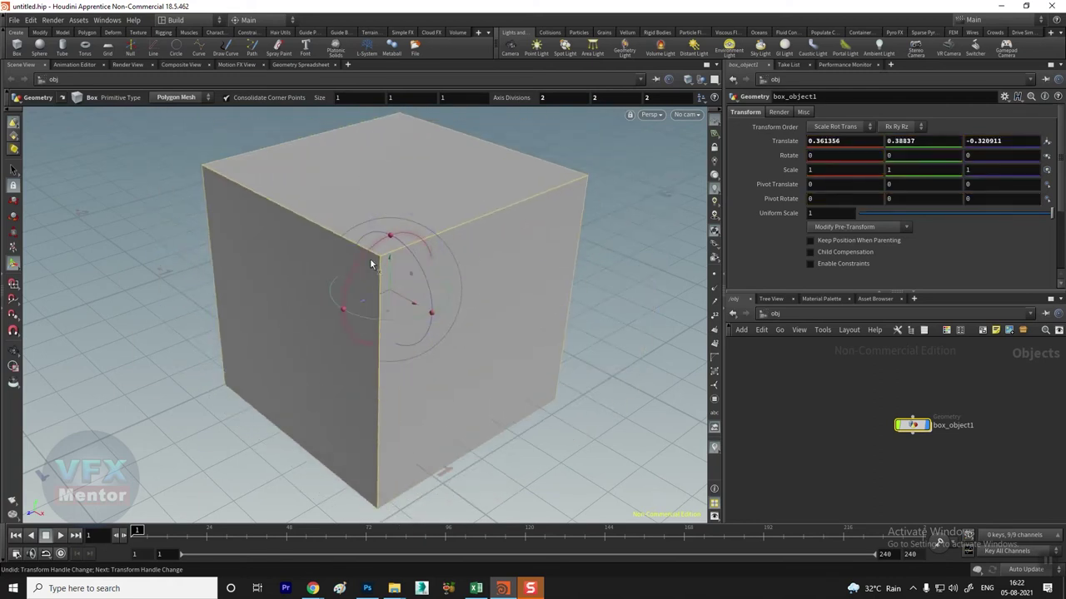
mouse_move(430, 462)
alt+mouse_down()
mouse_move(516, 428)
mouse_move(490, 416)
mouse_move(440, 426)
mouse_move(386, 367)
alt+mouse_up()
mouse_move(389, 282)
mouse_down()
mouse_move(387, 246)
mouse_move(389, 260)
mouse_up()
key(Escape)
right_drag(489, 337, 478, 428)
drag(478, 428, 485, 469)
key(r)
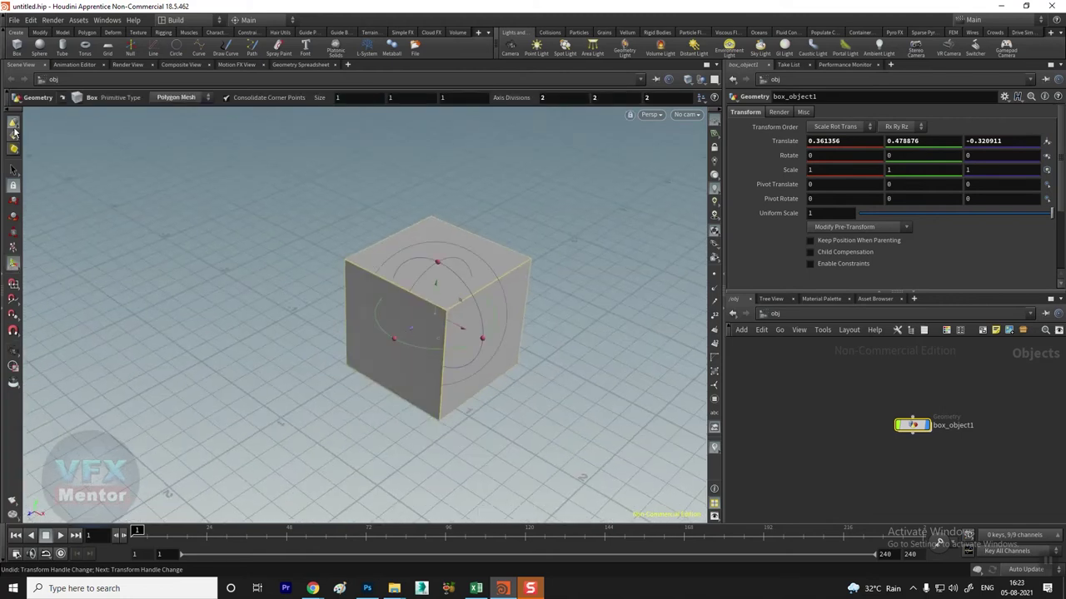
Use the Scale tool to adjust the box along Z to 0.643061
click(14, 233)
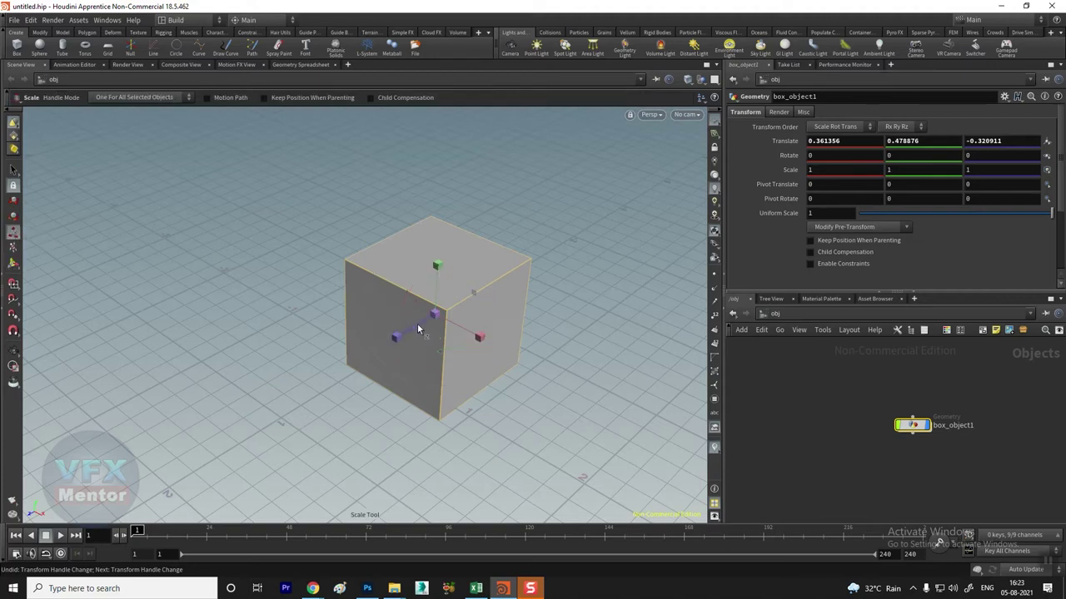
mouse_move(398, 339)
mouse_down()
mouse_move(489, 314)
mouse_move(444, 307)
mouse_move(465, 309)
mouse_up()
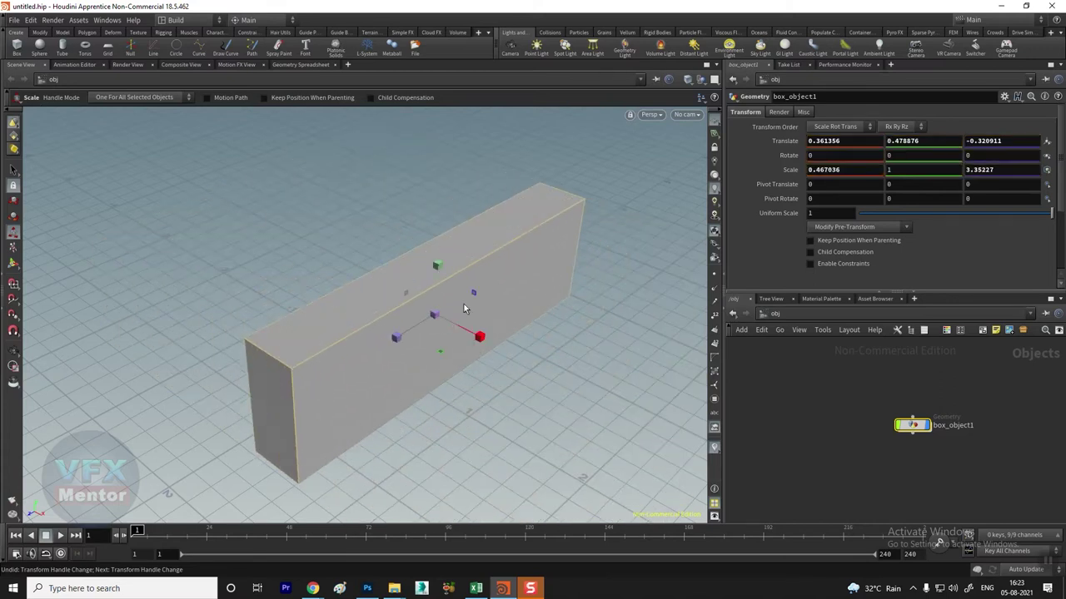
drag(397, 337, 430, 324)
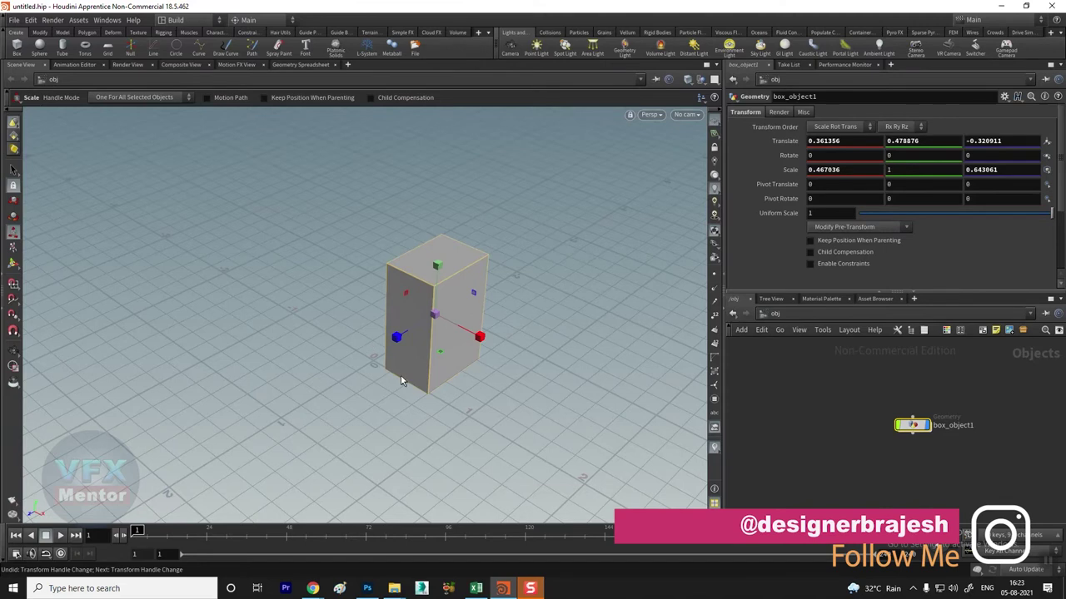
click(779, 113)
click(806, 114)
click(746, 115)
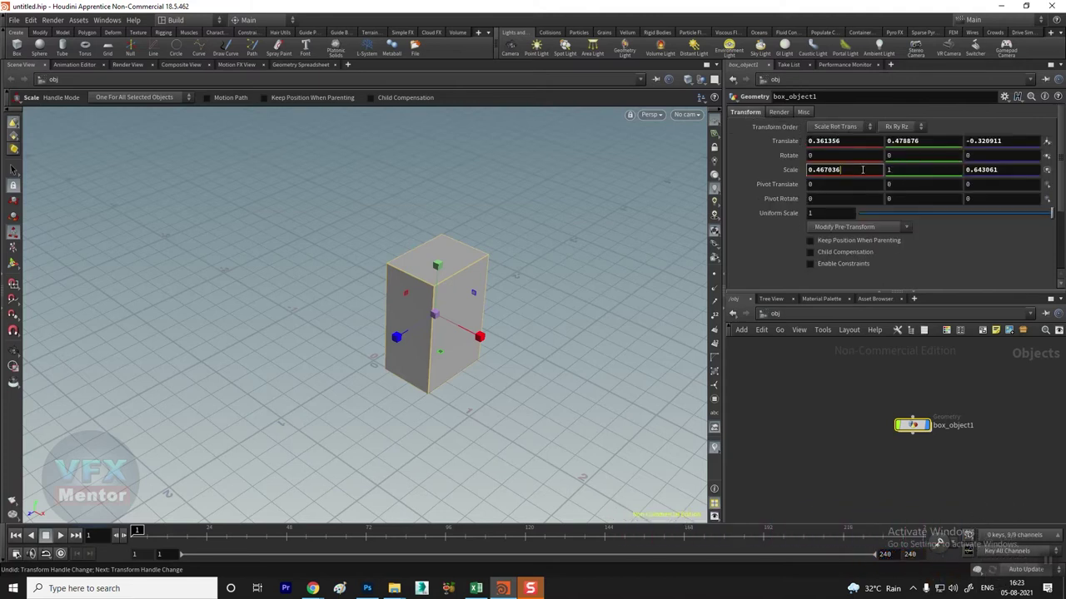
Set Scale X to 0.915824 with Y kept at 1, then return to the Select tool
middle_drag(863, 169, 953, 177)
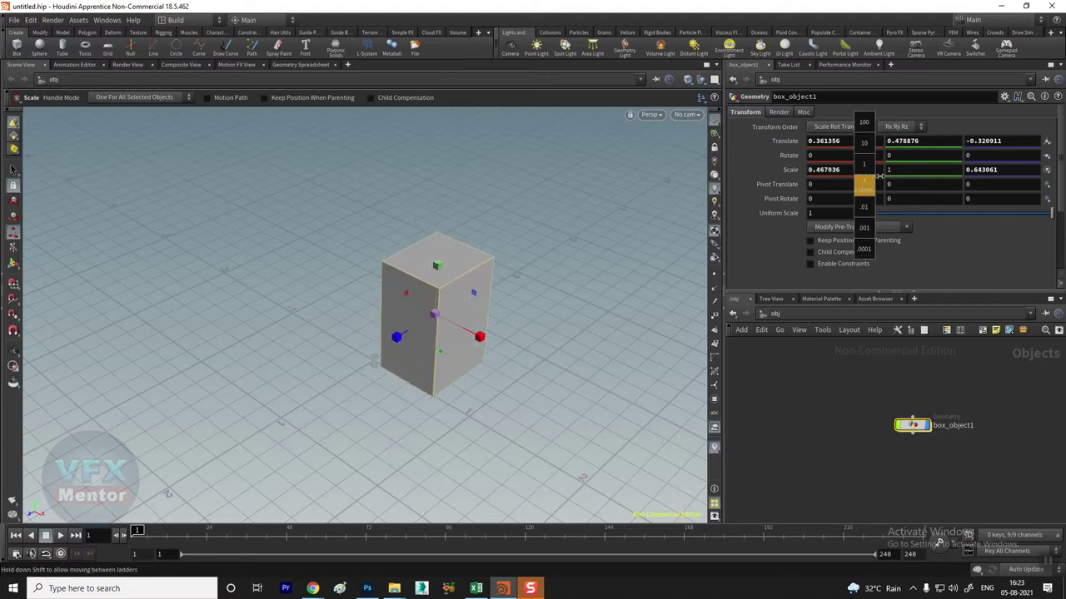
middle_drag(953, 176, 850, 172)
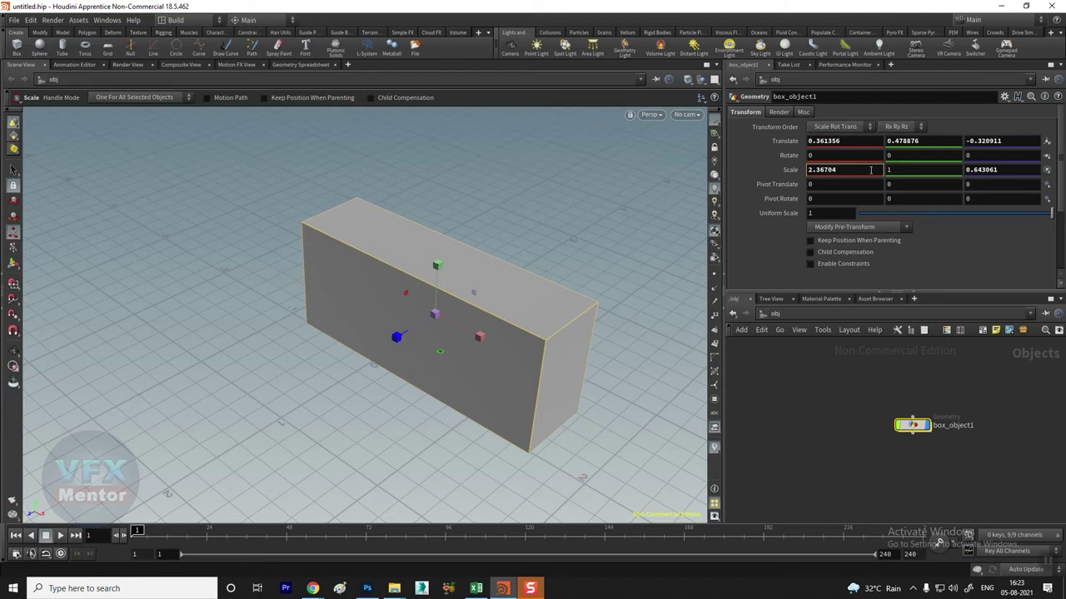
middle_drag(922, 171, 919, 170)
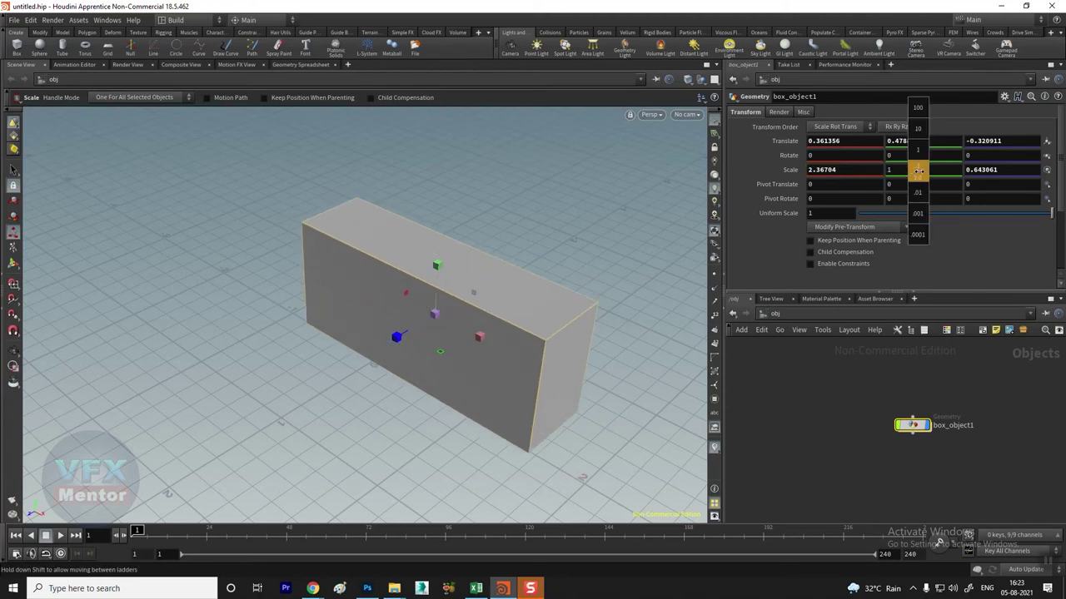
middle_drag(916, 171, 1002, 168)
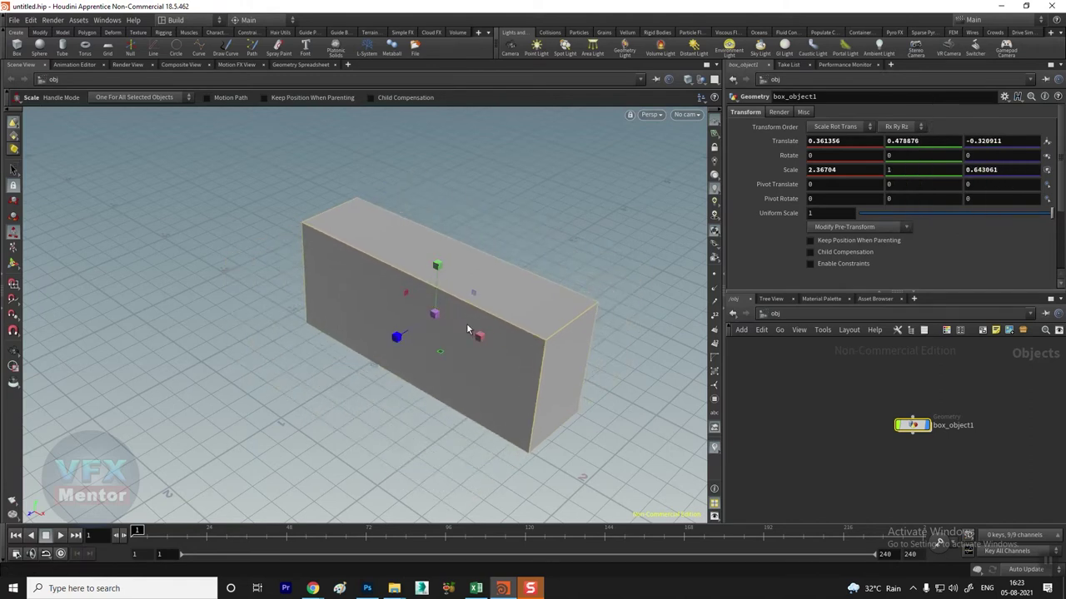
drag(479, 337, 443, 319)
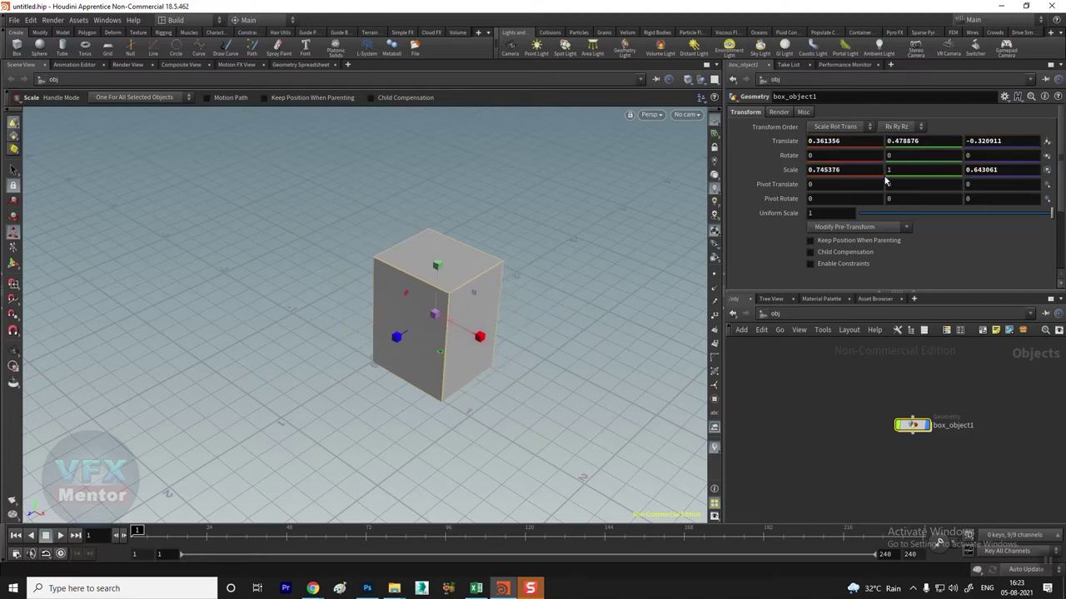
scroll(916, 449, up, 3)
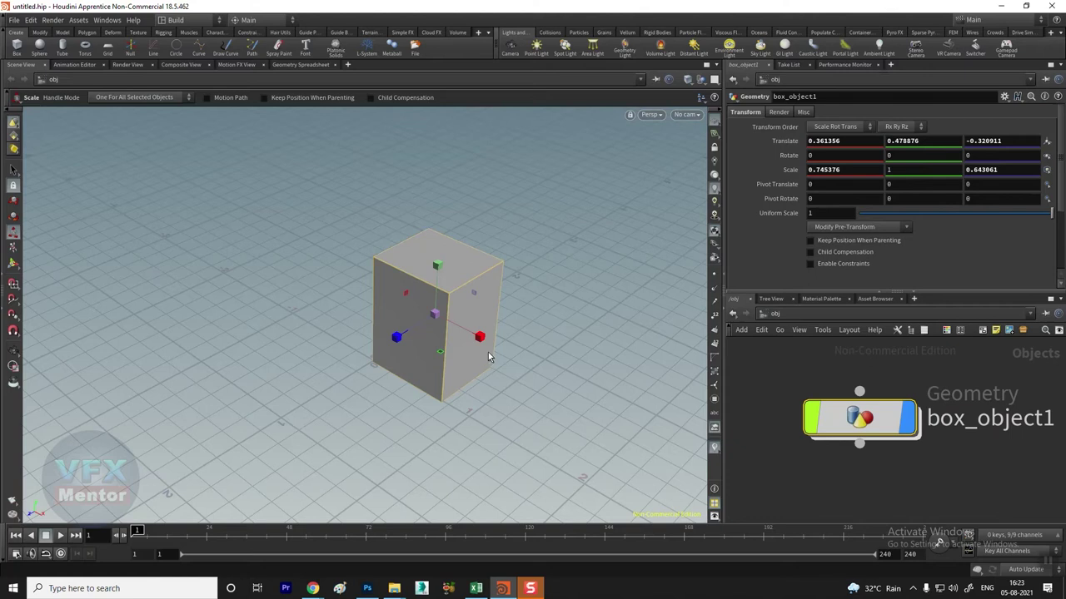
drag(480, 336, 482, 412)
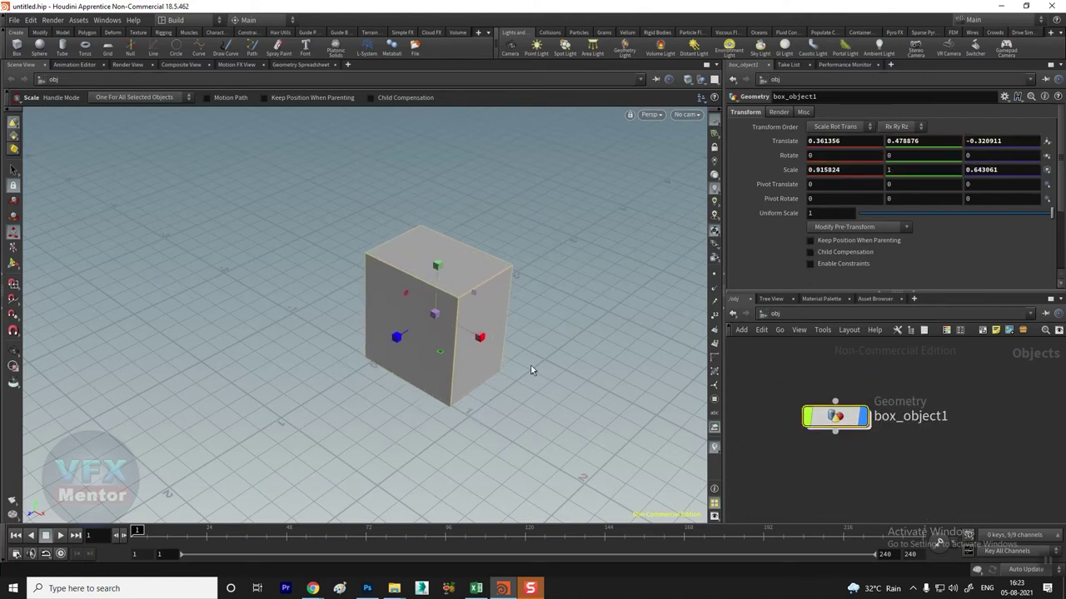
click(14, 171)
click(292, 288)
click(433, 379)
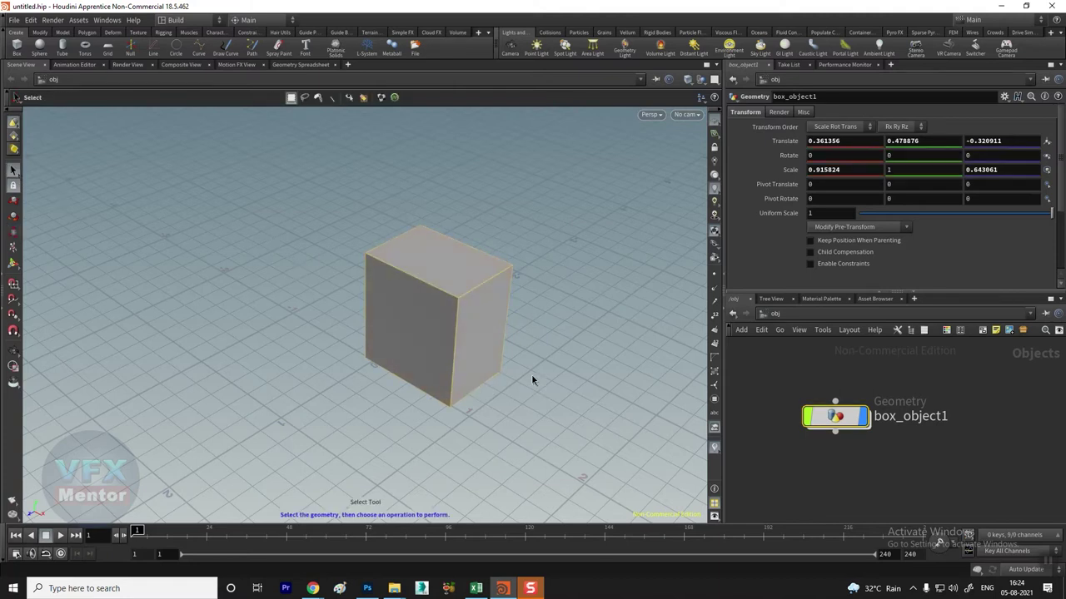
key(Escape)
mouse_move(531, 374)
mouse_down()
mouse_move(493, 398)
mouse_move(281, 363)
mouse_move(442, 392)
mouse_move(297, 333)
mouse_move(453, 394)
mouse_move(457, 436)
mouse_move(452, 428)
mouse_move(475, 442)
mouse_move(507, 394)
mouse_move(488, 387)
mouse_move(500, 379)
mouse_move(497, 436)
mouse_up()
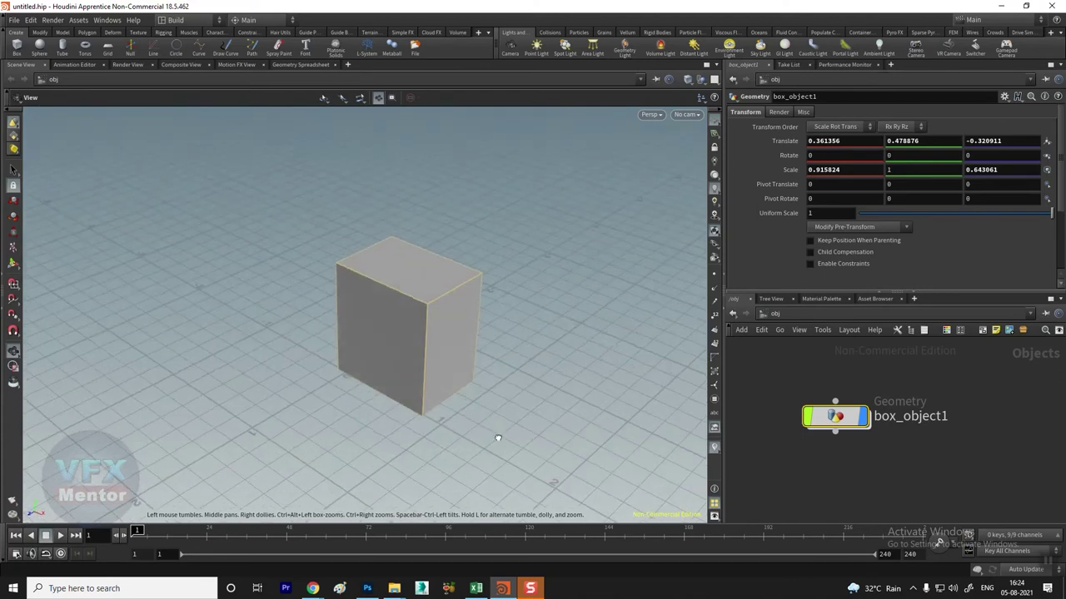
key(s)
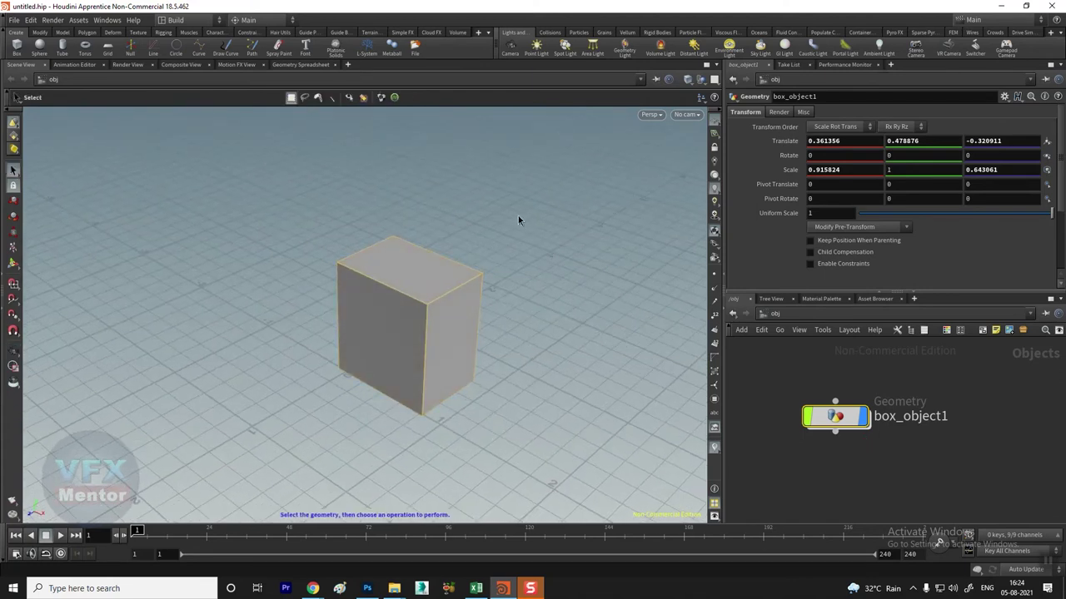
drag(517, 216, 195, 450)
drag(889, 391, 775, 459)
drag(931, 366, 771, 462)
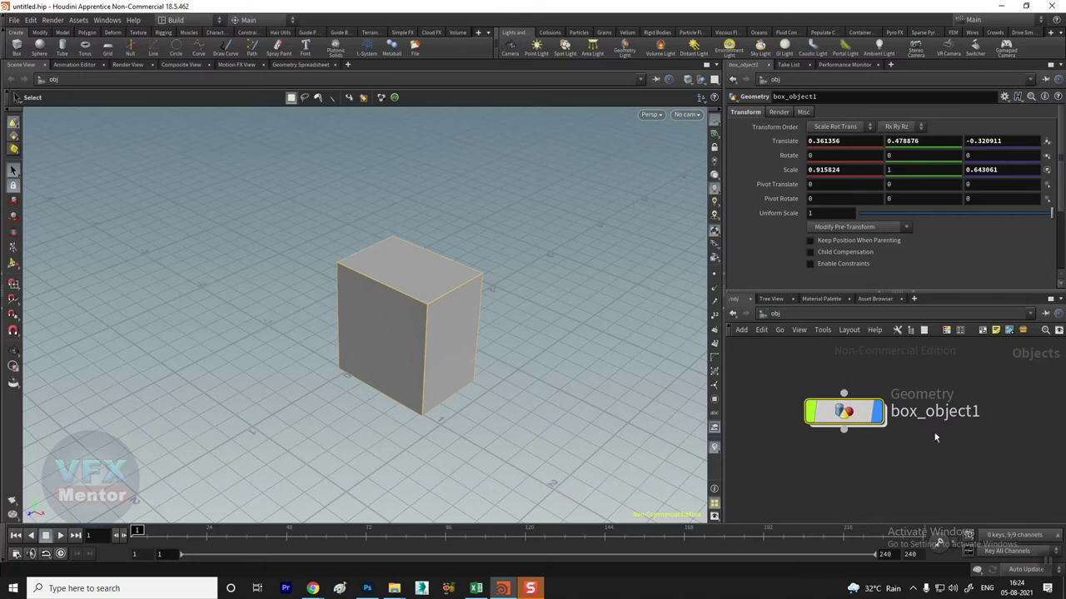
mouse_move(836, 416)
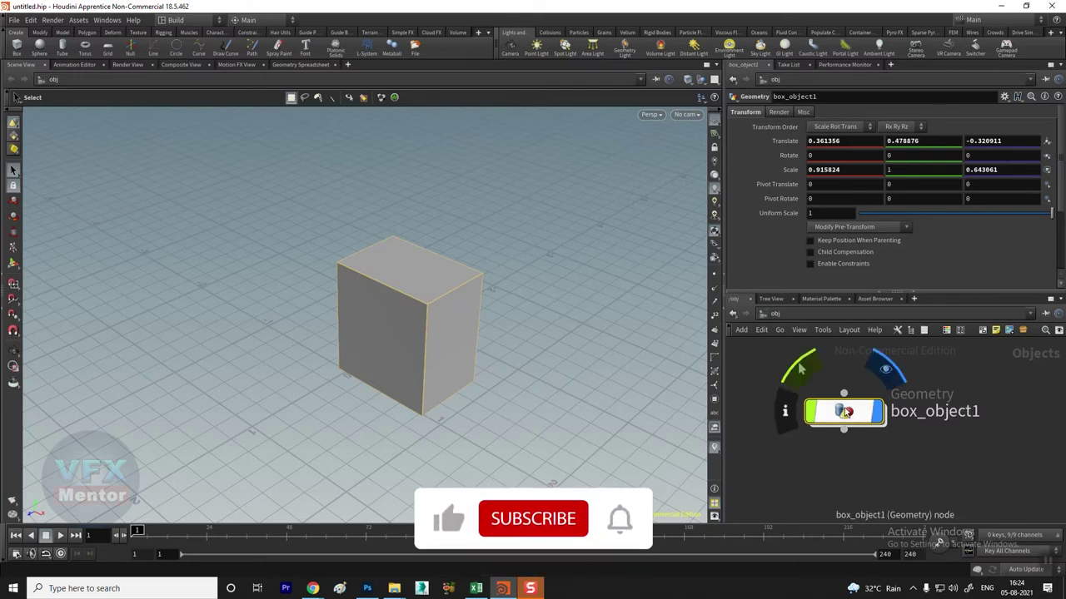
drag(849, 410, 855, 426)
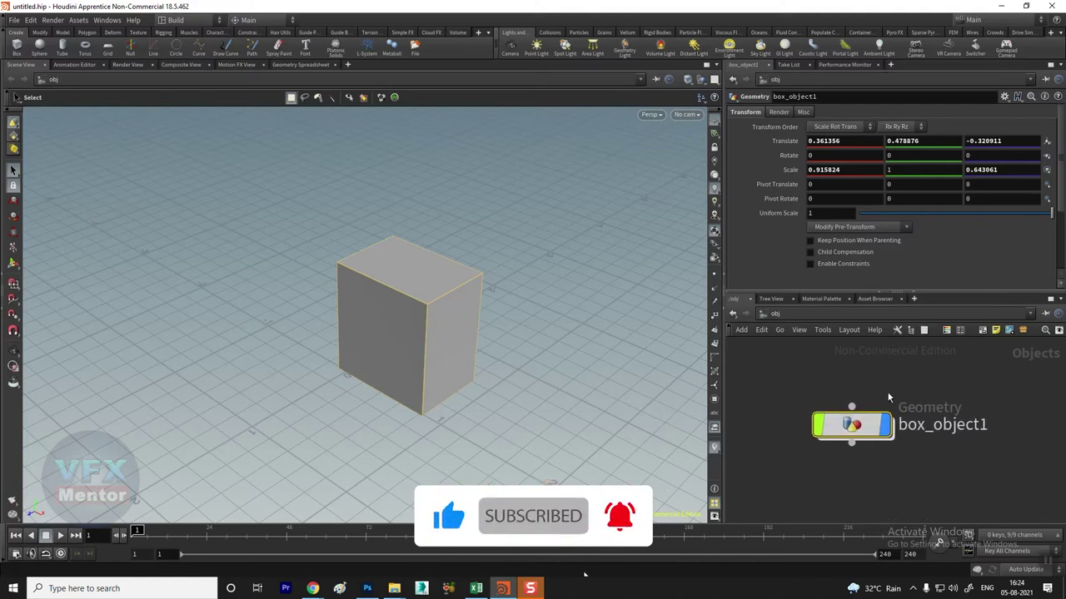
drag(851, 408, 849, 441)
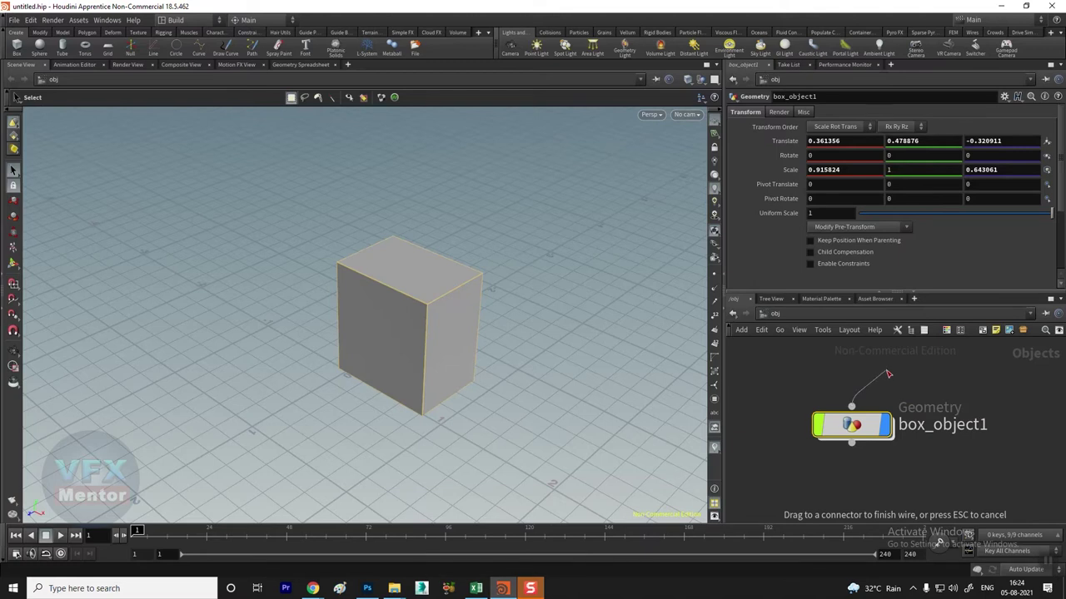
key(Escape)
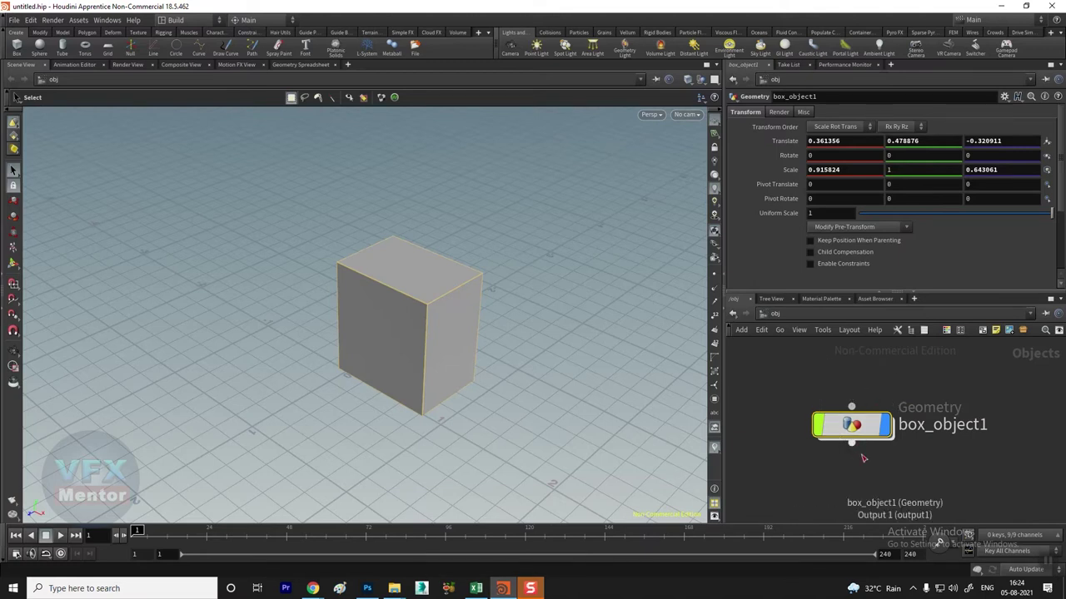
drag(851, 443, 965, 481)
key(Escape)
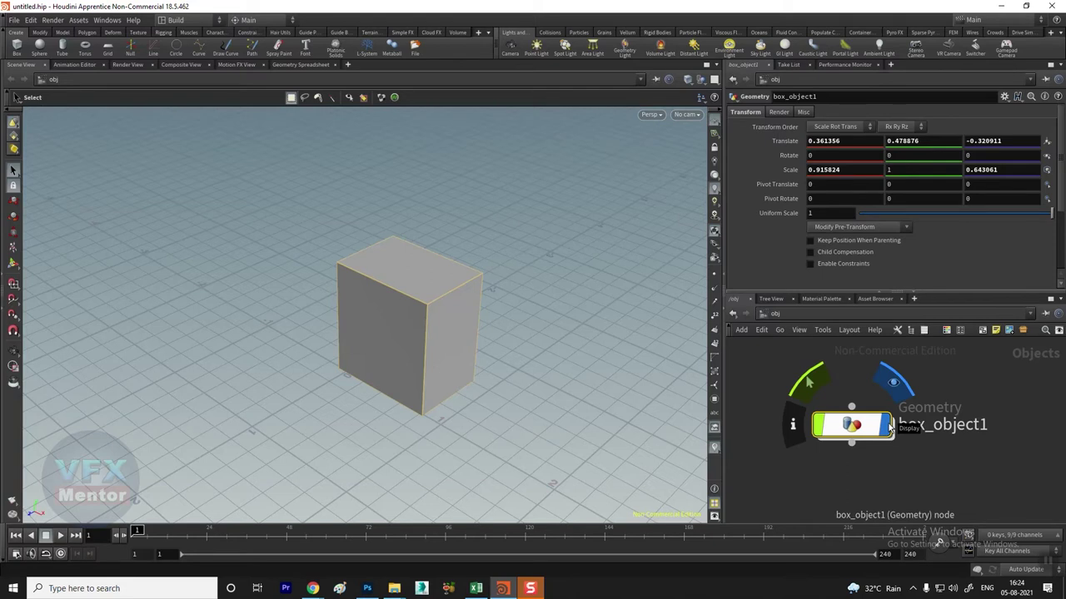
click(889, 426)
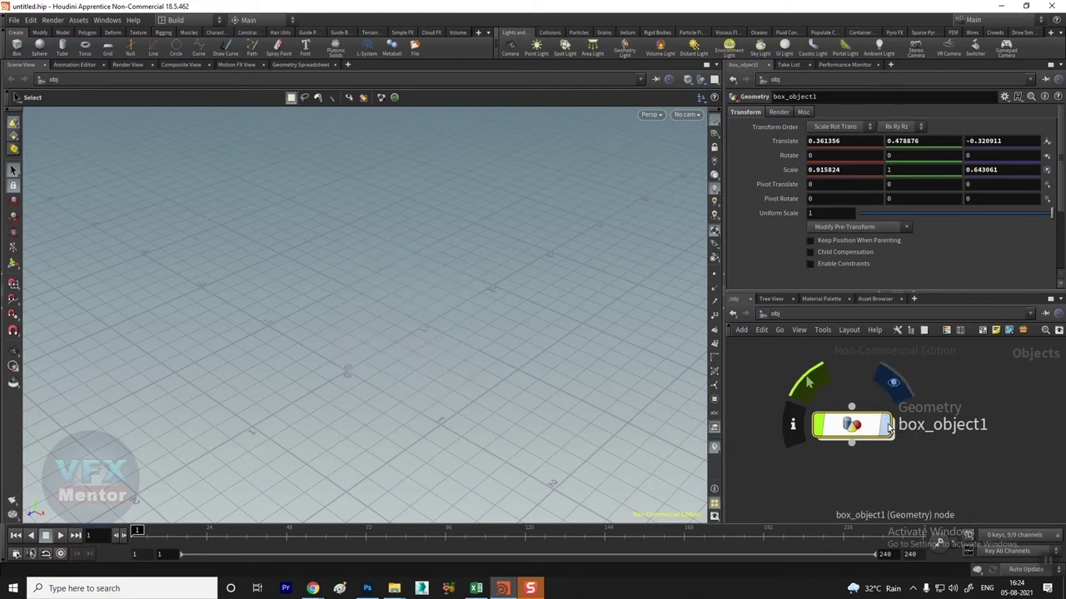
click(890, 427)
click(889, 427)
click(889, 426)
click(889, 426)
click(889, 426)
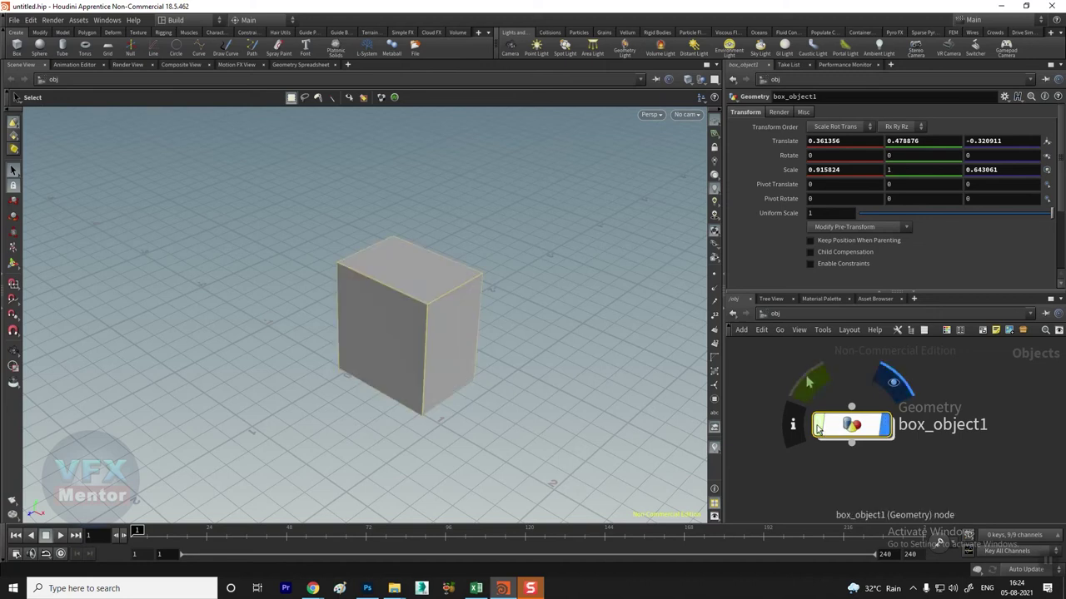
ctrl+click(399, 316)
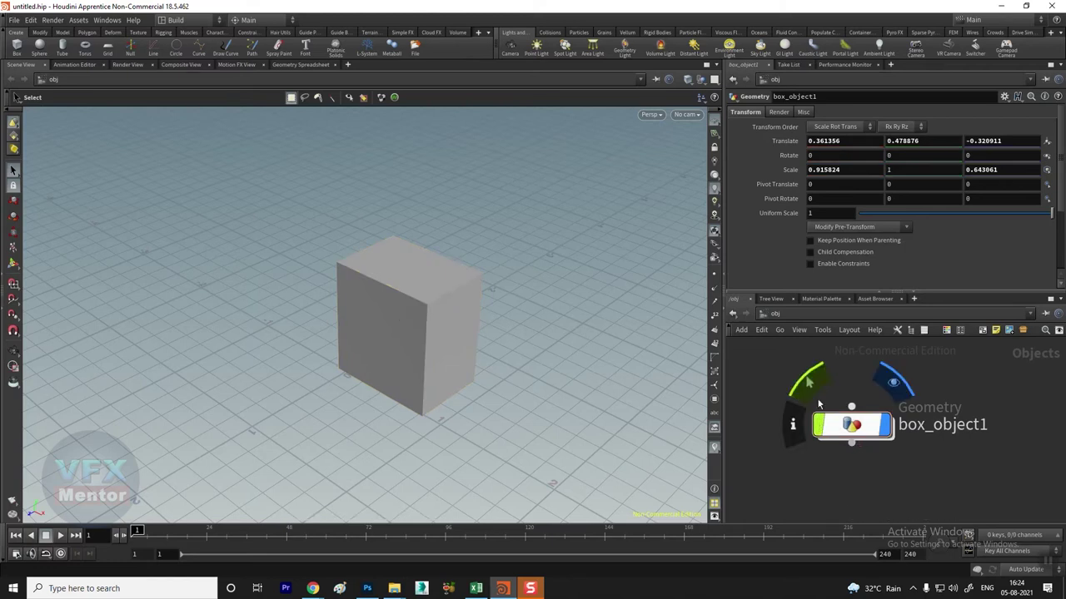
drag(533, 234, 314, 381)
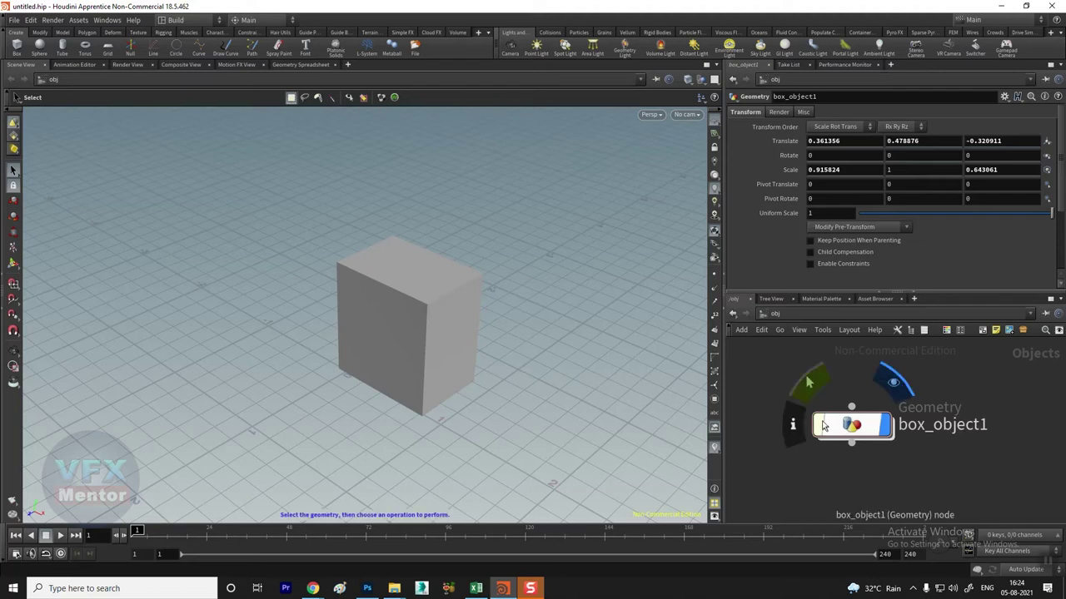
drag(497, 251, 266, 426)
drag(513, 223, 295, 385)
drag(487, 277, 275, 392)
drag(500, 256, 308, 380)
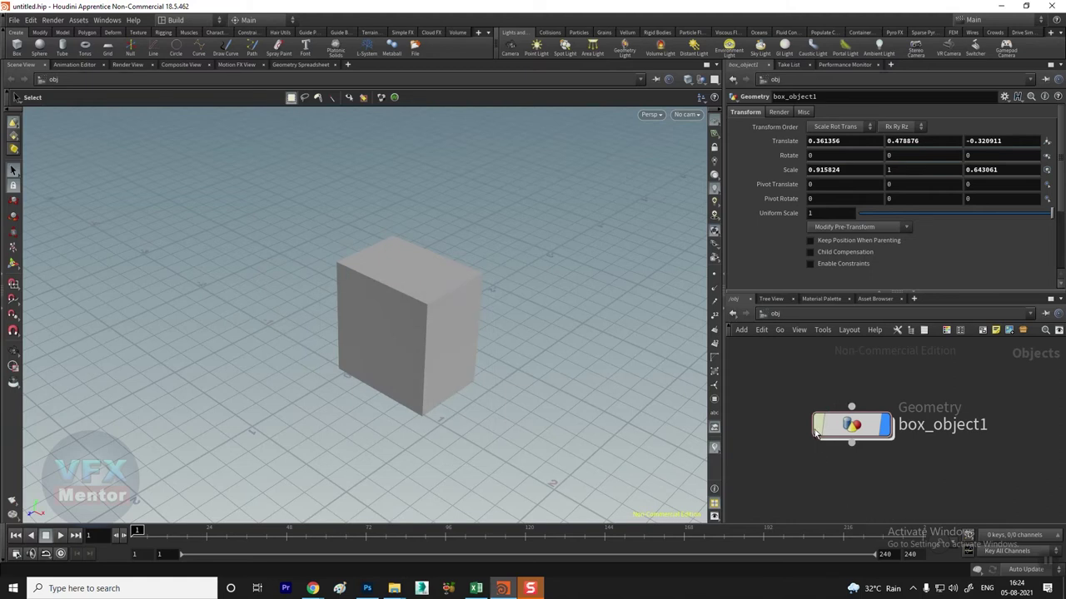
drag(533, 223, 254, 400)
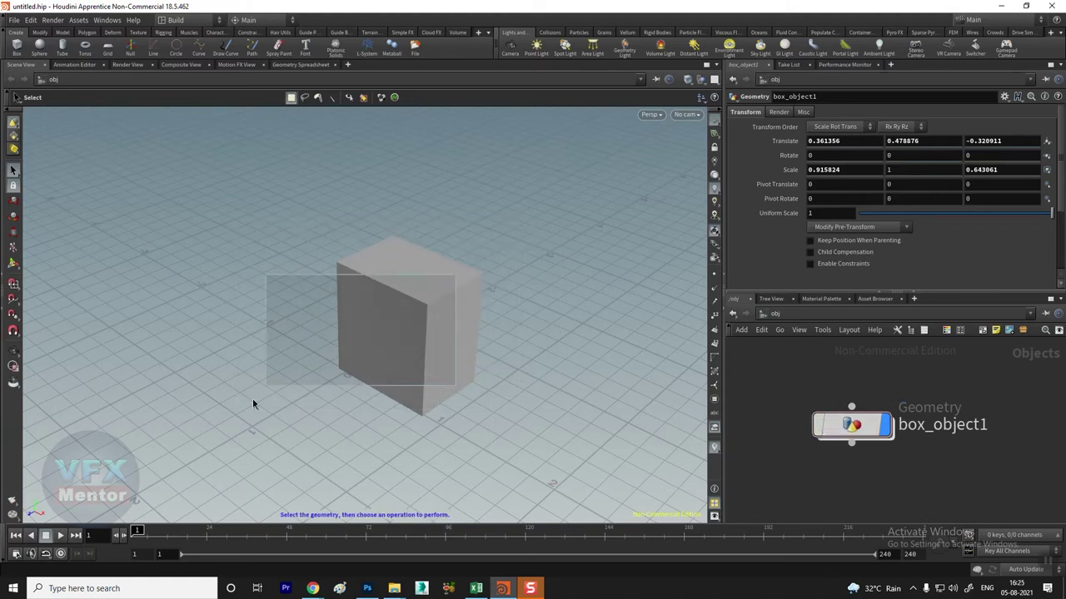
click(402, 302)
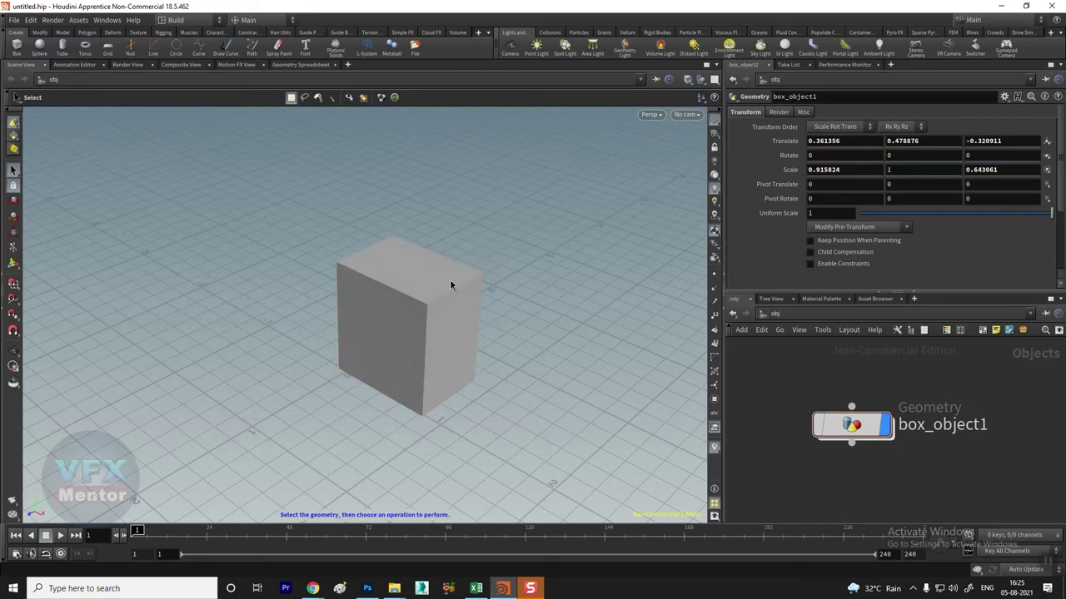
key(Escape)
mouse_move(429, 373)
mouse_down()
mouse_move(417, 398)
mouse_move(364, 408)
mouse_up()
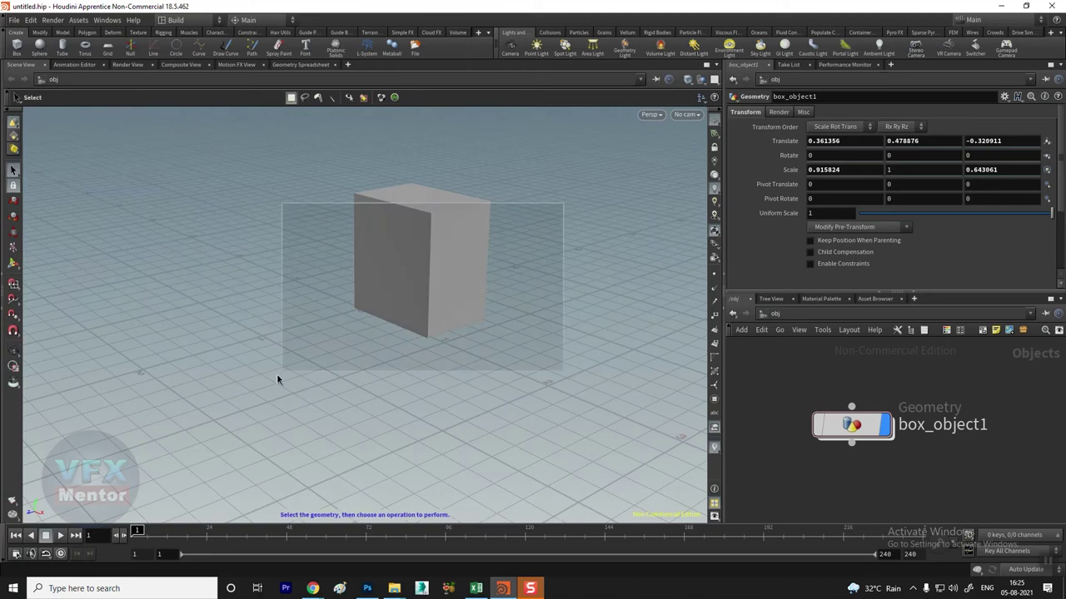
drag(376, 474, 458, 405)
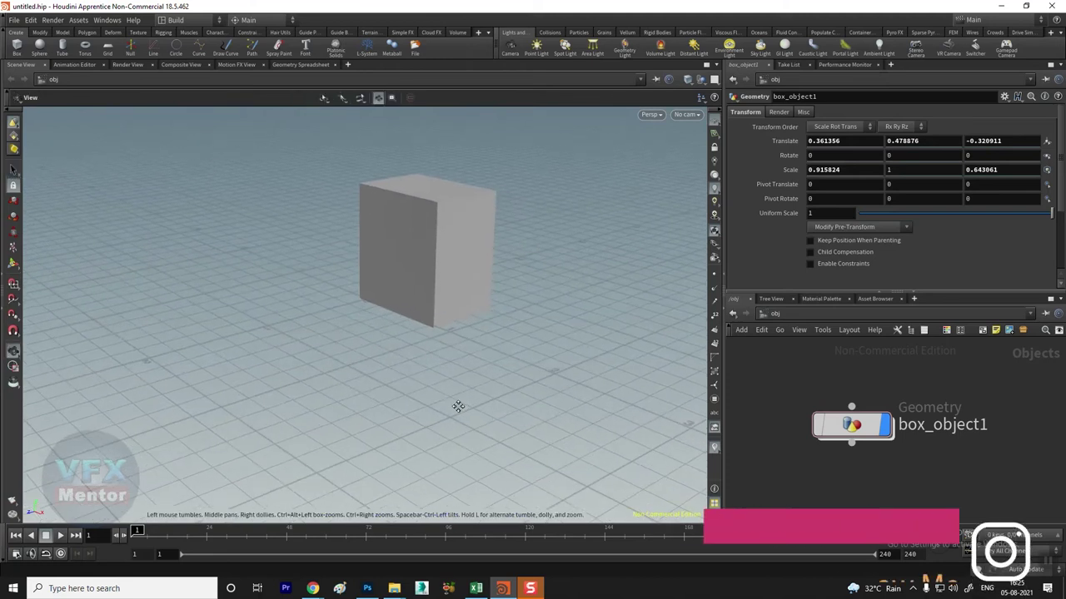
key(s)
drag(523, 163, 358, 233)
mouse_move(852, 425)
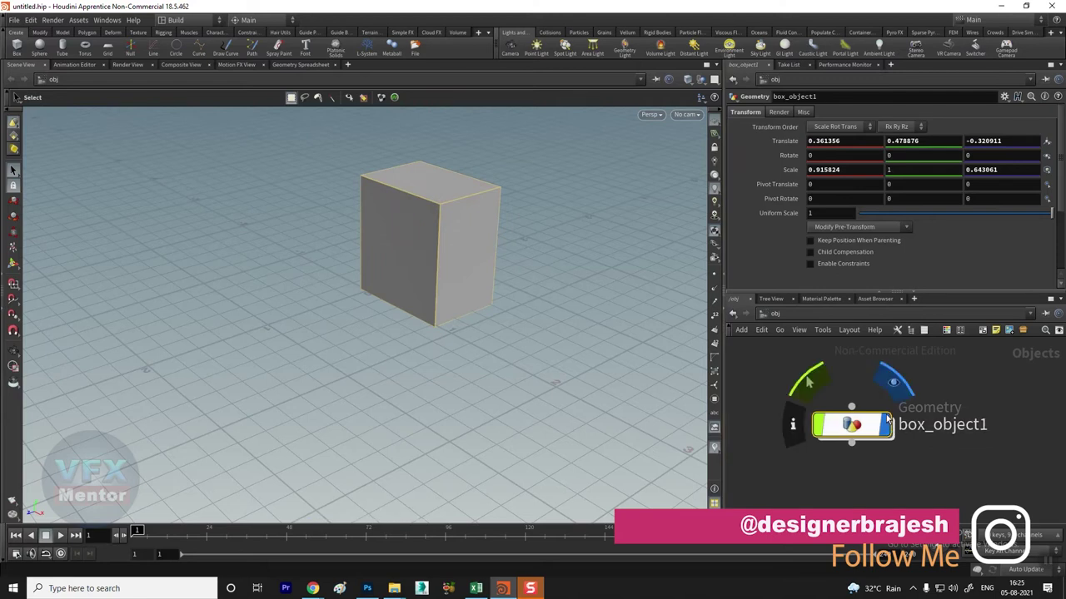
click(893, 384)
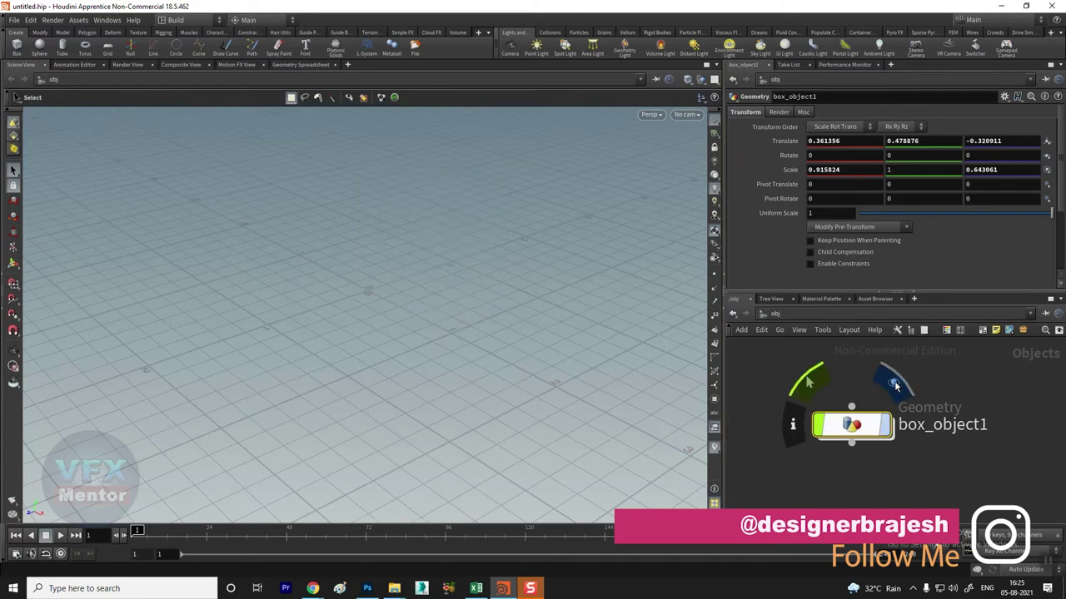
click(893, 384)
click(893, 384)
click(893, 384)
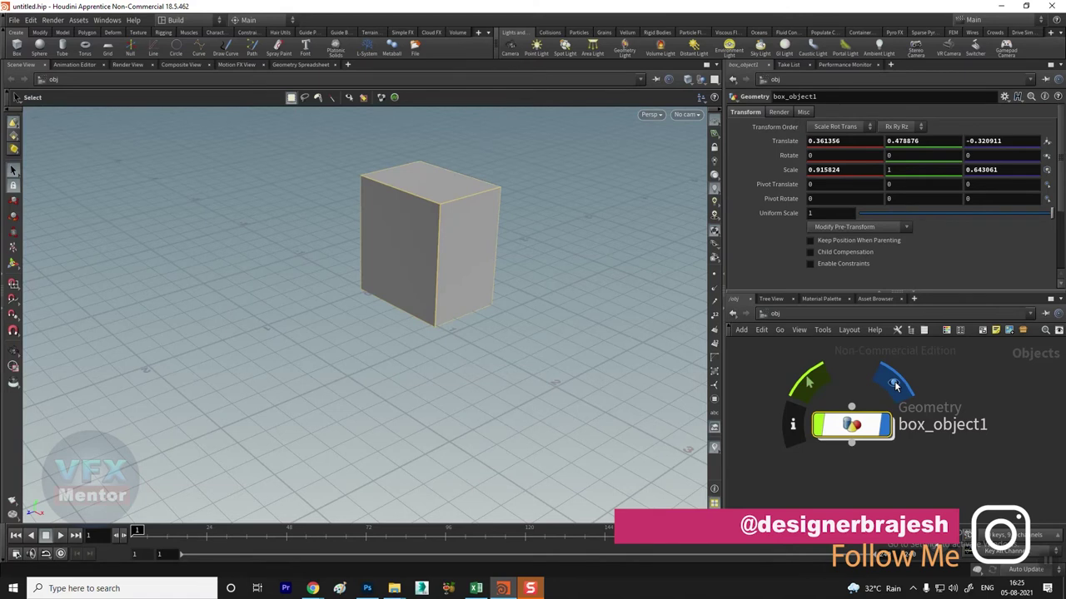
click(795, 428)
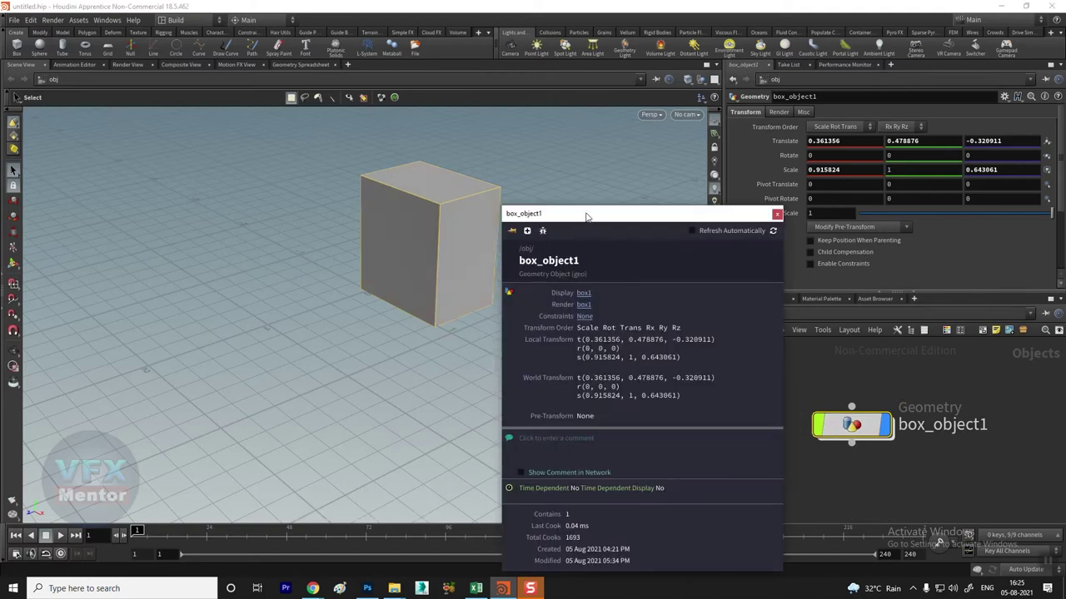
Move the box_object1 info window aside, review its transform values, and close it
drag(586, 216, 630, 124)
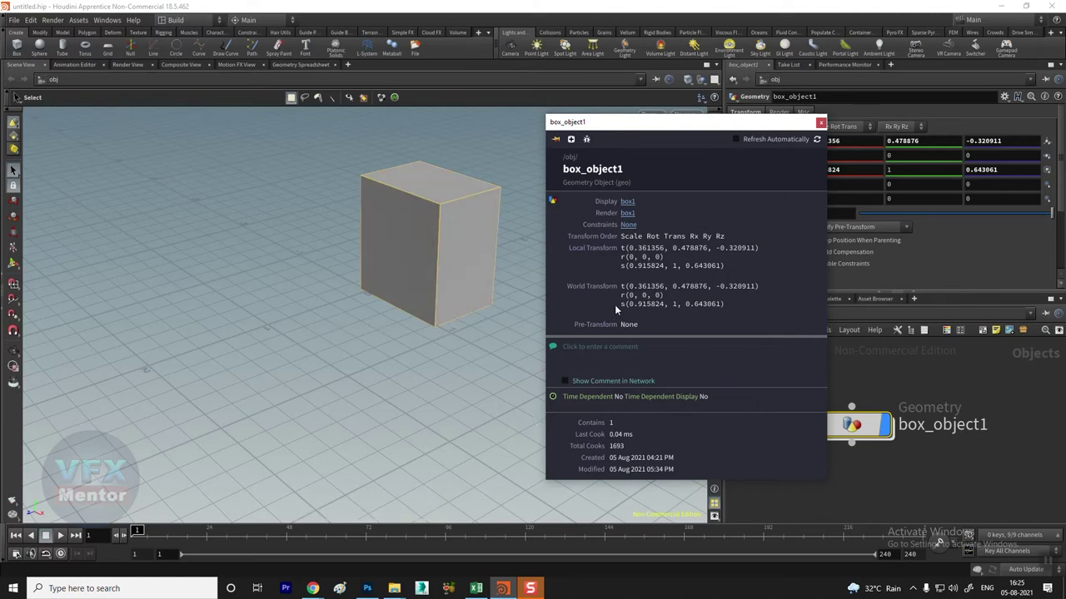
click(821, 125)
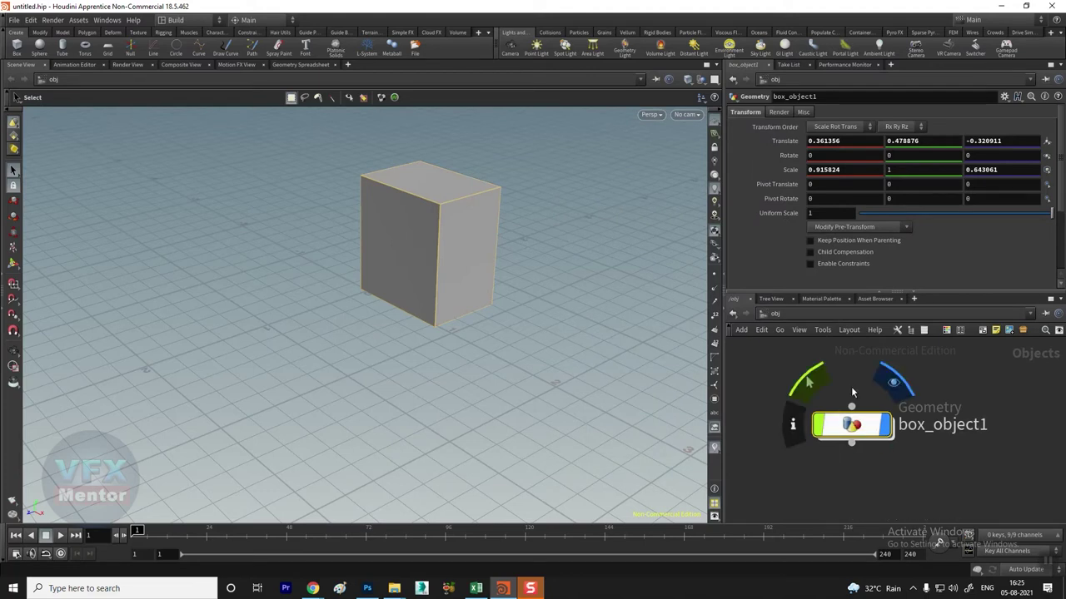
Replace the node name's '_object1' suffix with '_my', making it box_my
click(837, 97)
drag(838, 96, 743, 106)
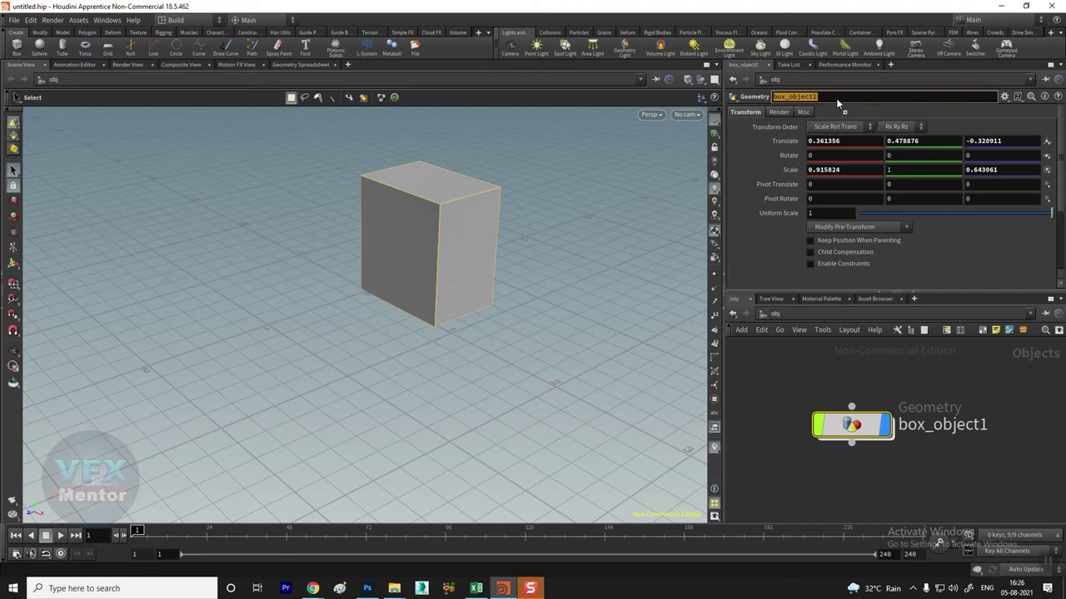
double_click(957, 424)
drag(985, 425, 879, 423)
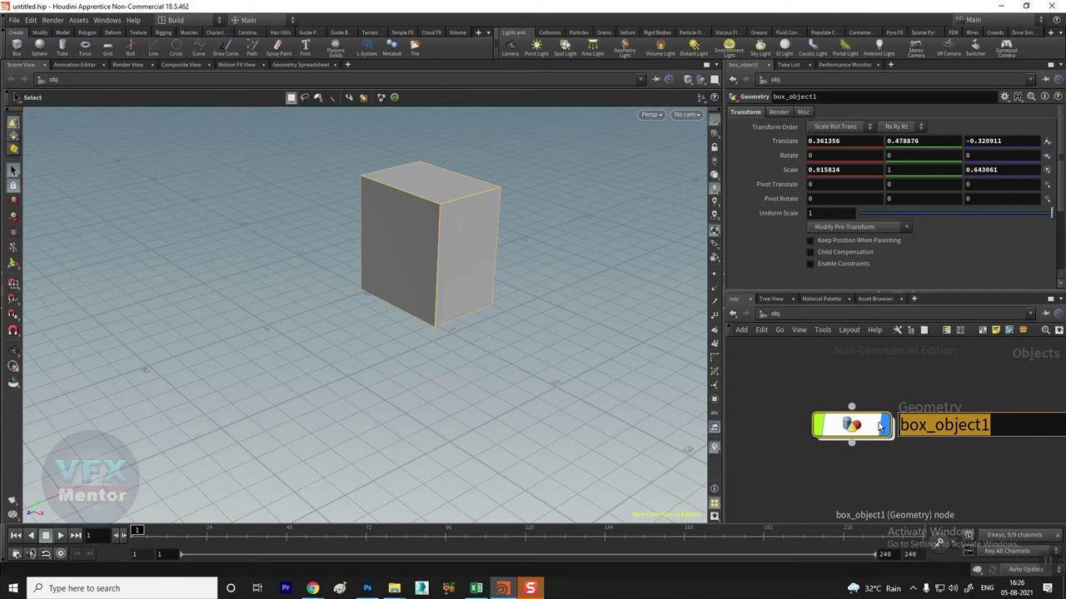
mouse_move(1000, 426)
mouse_down()
mouse_move(912, 427)
mouse_move(926, 426)
mouse_up()
key(BackSpace)
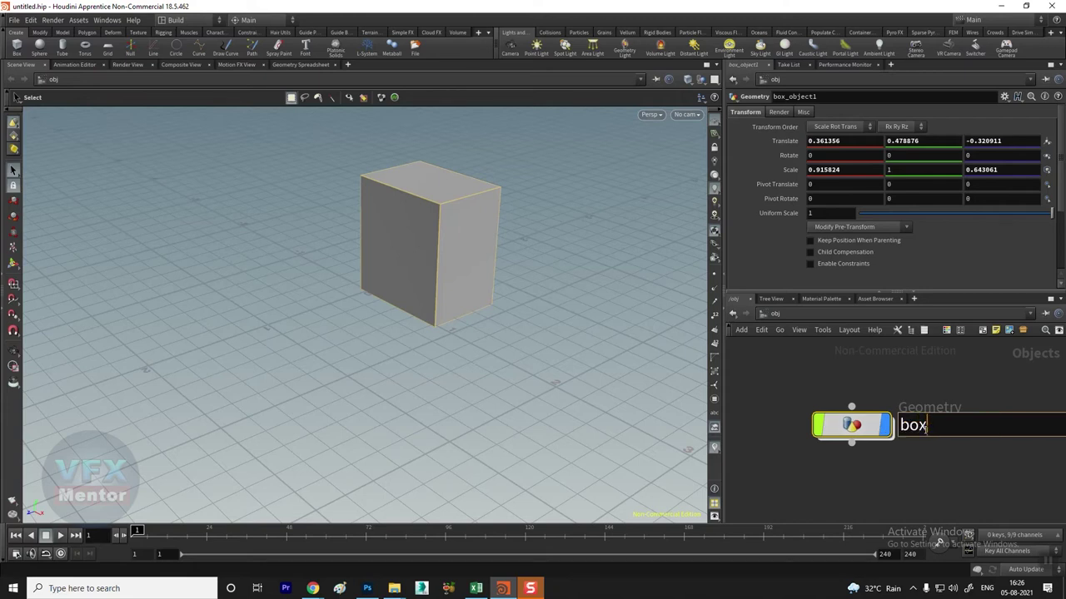
text(_mu)
key(BackSpace)
text(y)
key(Return)
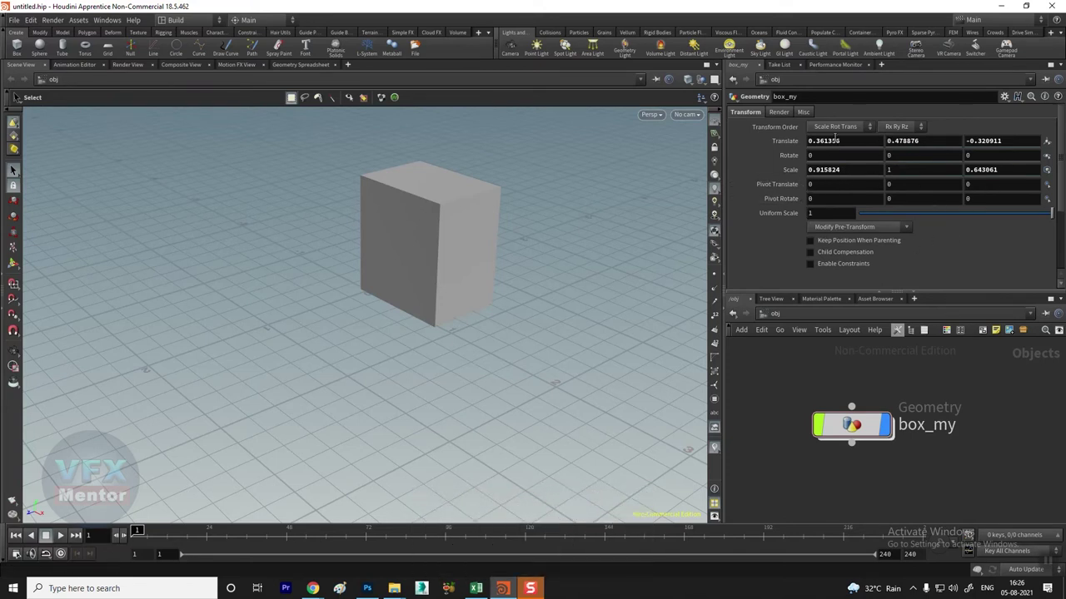
Select box_my, orbit around it, and switch selection to the box's geometry components
click(469, 235)
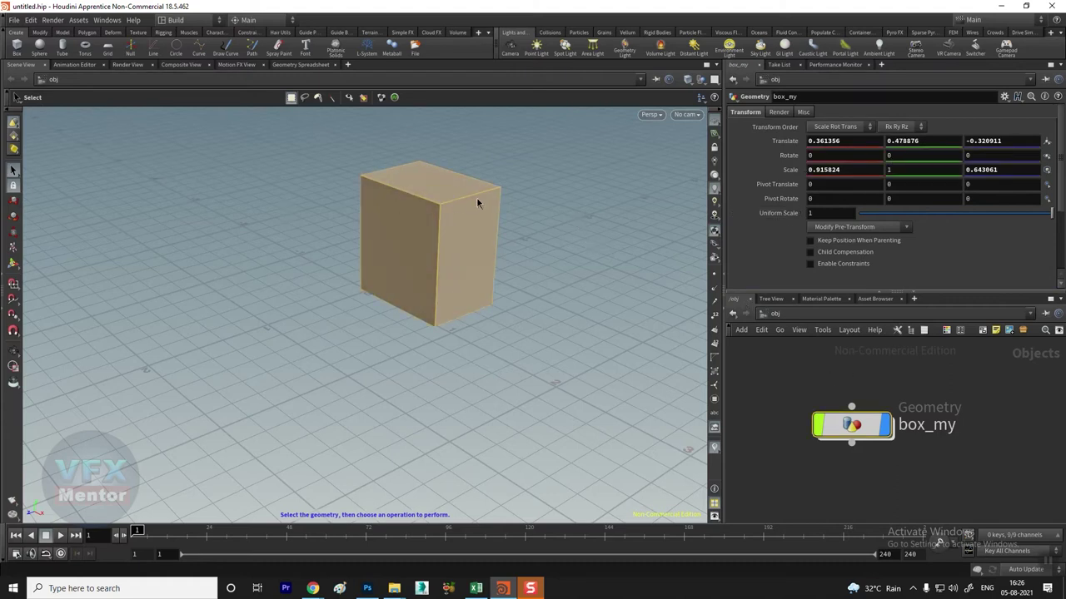
key(Escape)
mouse_move(471, 275)
mouse_down()
mouse_move(453, 343)
mouse_move(414, 392)
mouse_move(297, 430)
mouse_move(381, 336)
mouse_move(380, 302)
mouse_up()
key(s)
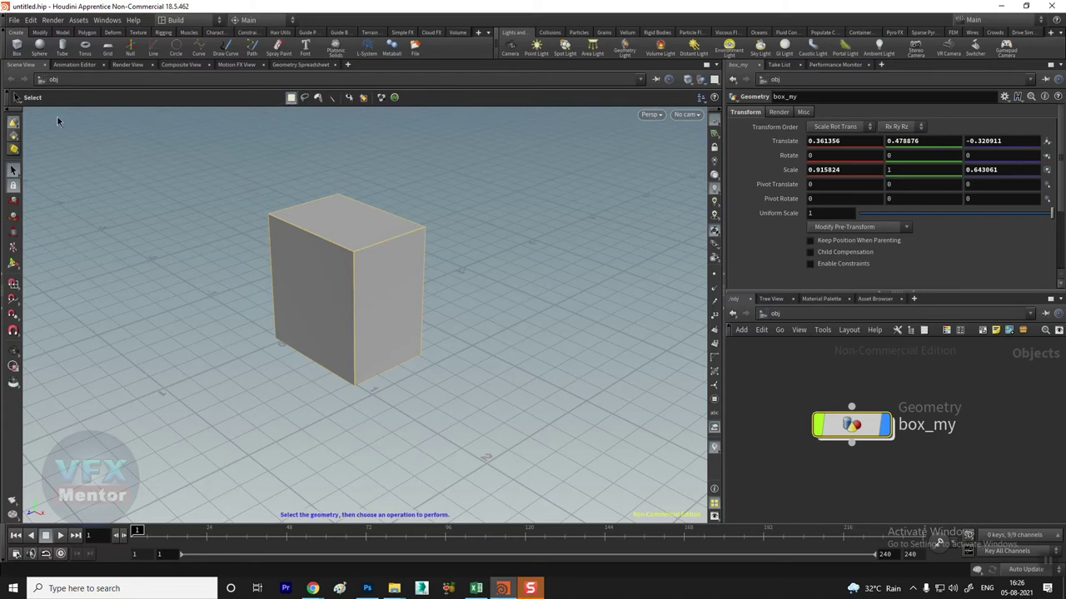
click(14, 125)
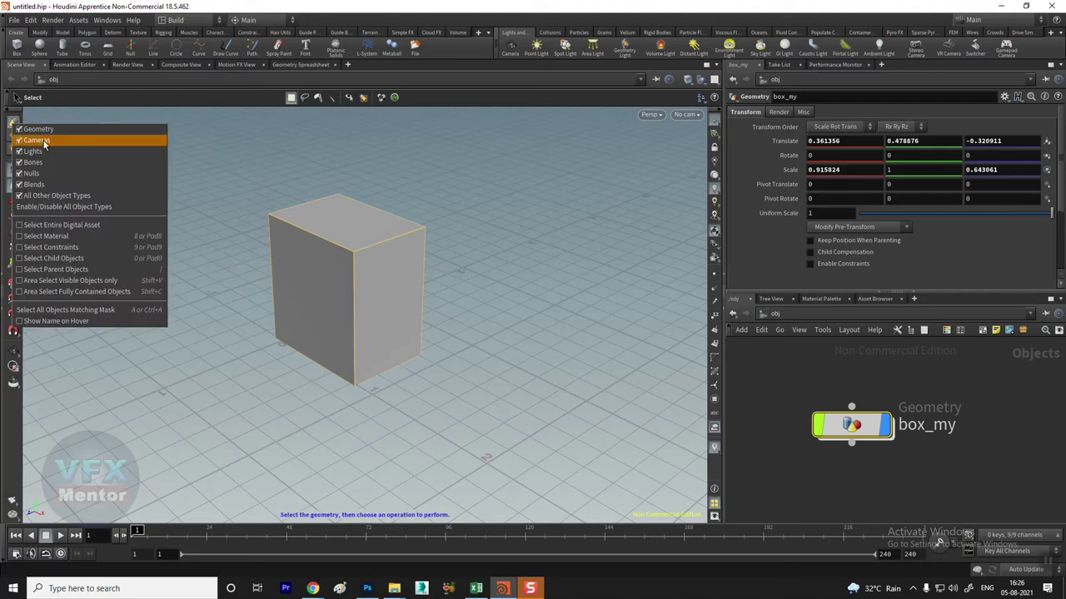
click(261, 151)
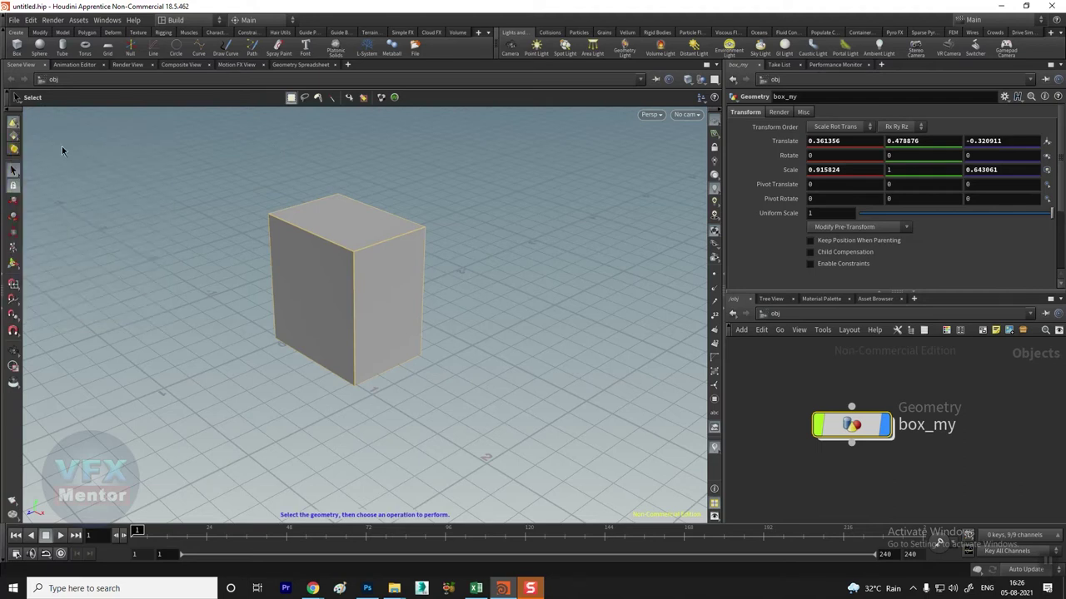
right_click(13, 140)
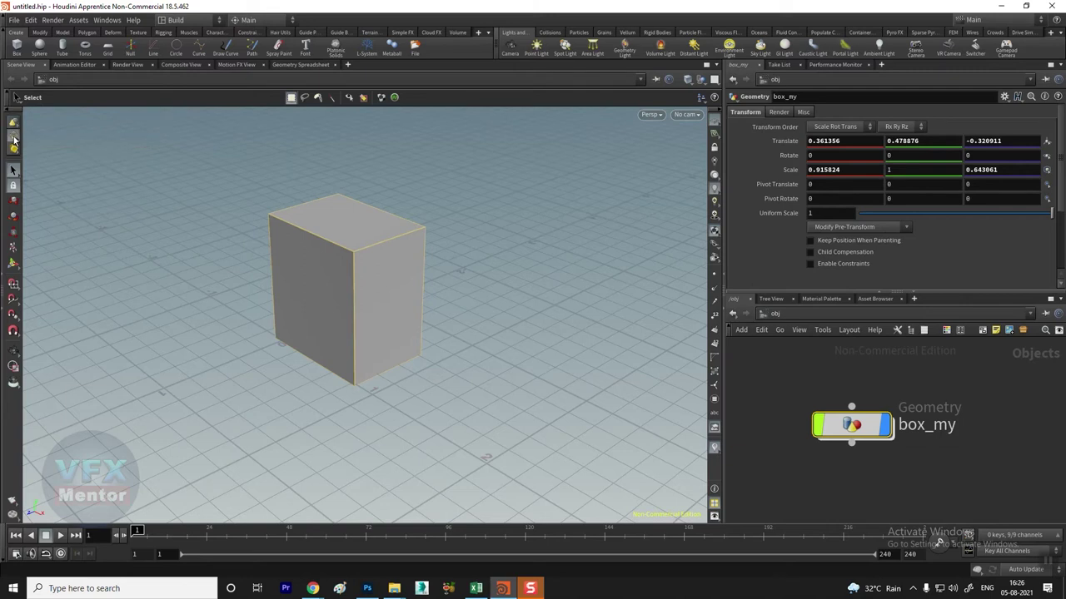
Select a top corner point, then nudge the box_my node right and down in the network
click(36, 144)
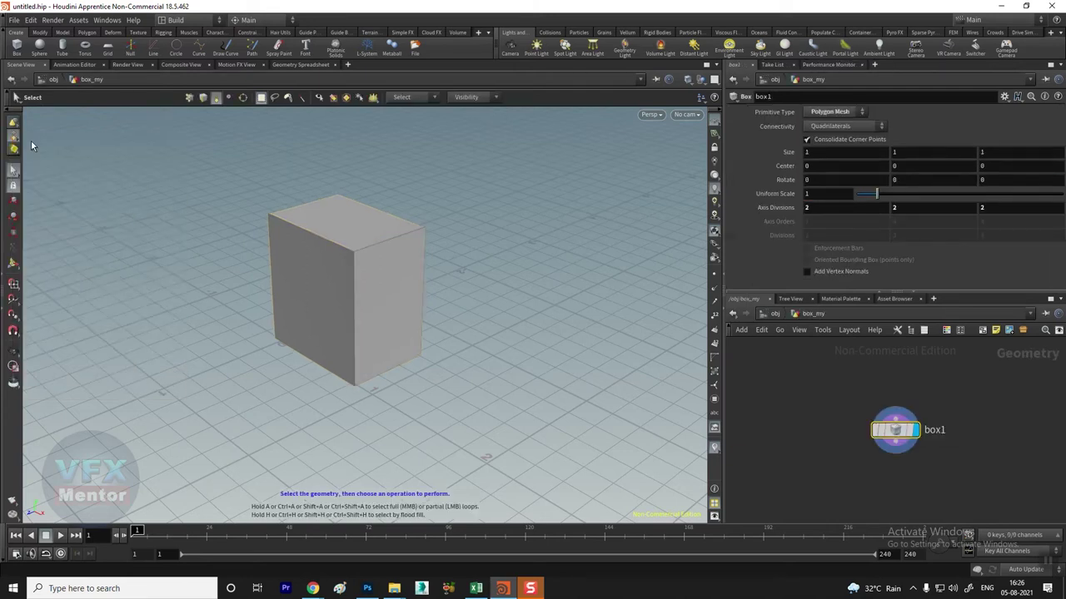
drag(461, 208, 391, 252)
click(13, 123)
mouse_move(850, 426)
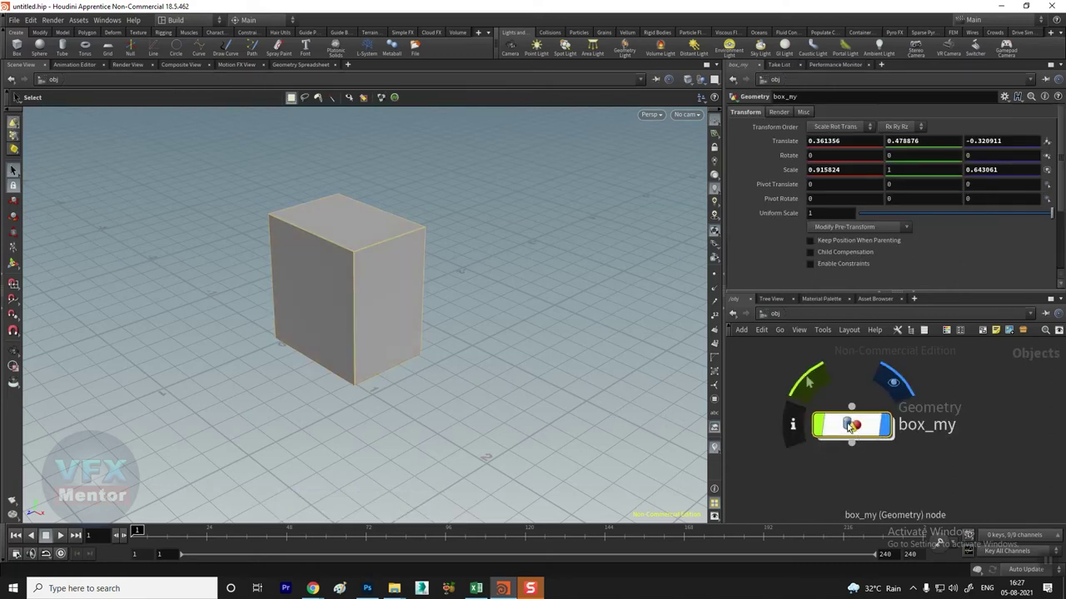
drag(850, 428, 883, 437)
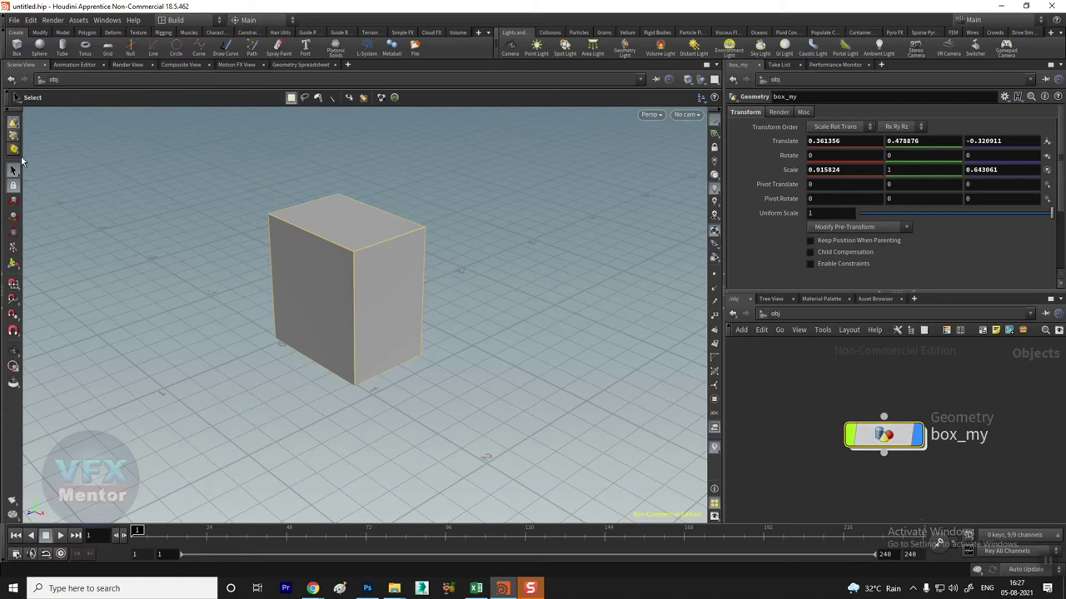
Inside box_my, select the box1 node and try corner point selections, then return to object level
click(12, 136)
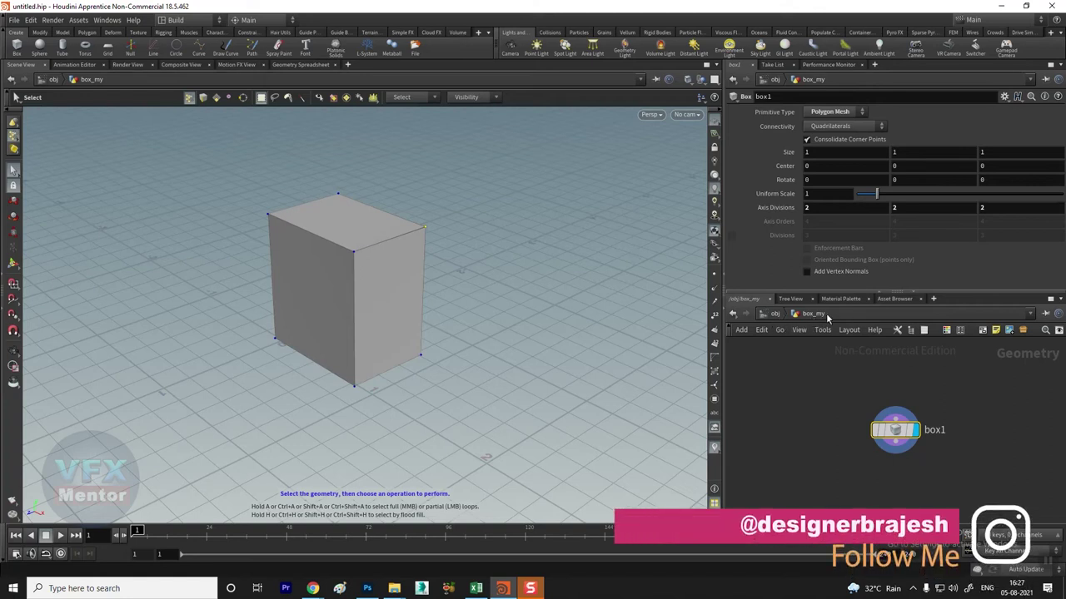
drag(967, 393, 799, 487)
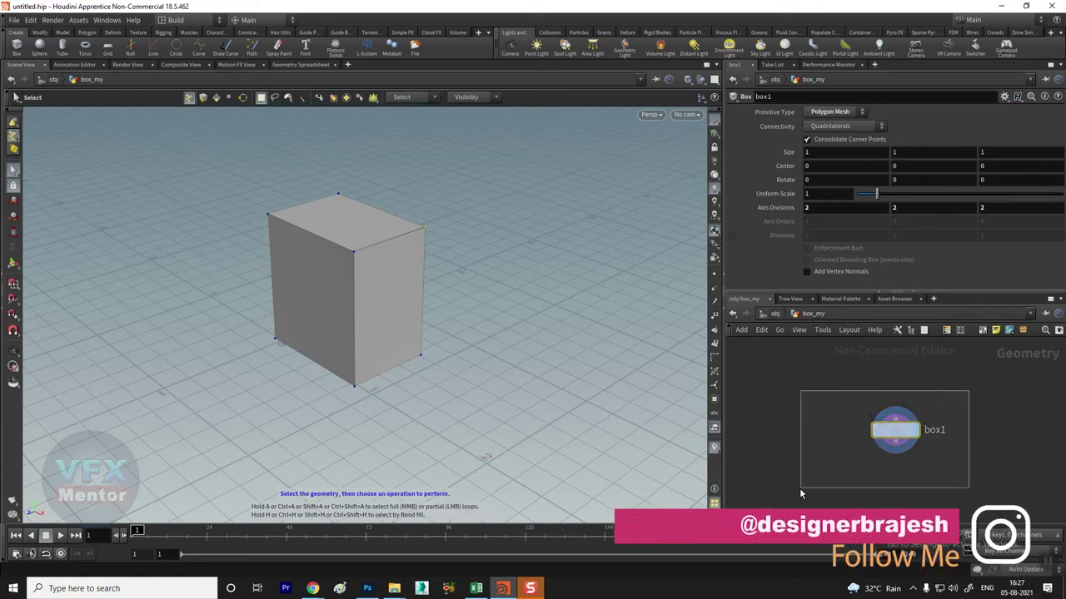
drag(959, 408, 839, 471)
drag(991, 392, 871, 458)
drag(1022, 366, 871, 446)
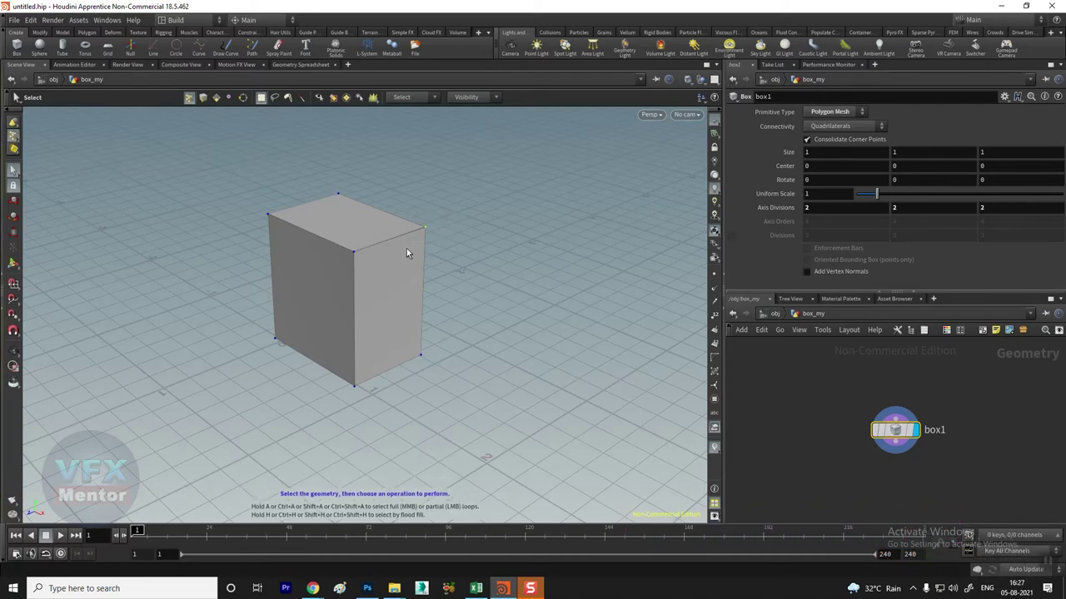
drag(361, 261, 325, 235)
drag(260, 323, 320, 375)
drag(439, 167, 174, 274)
click(426, 226)
key(u)
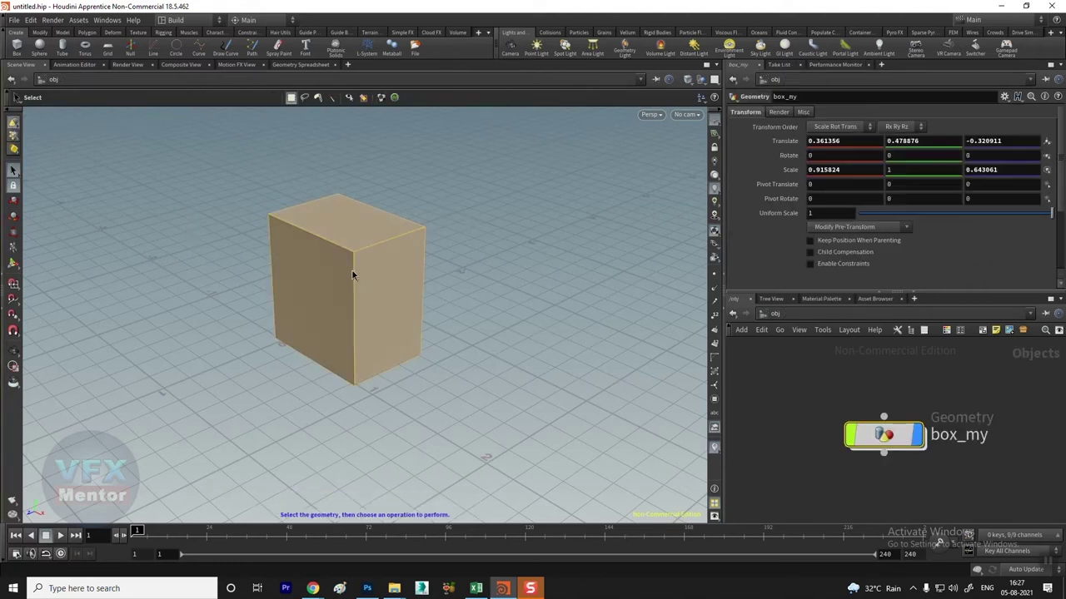
key(Return)
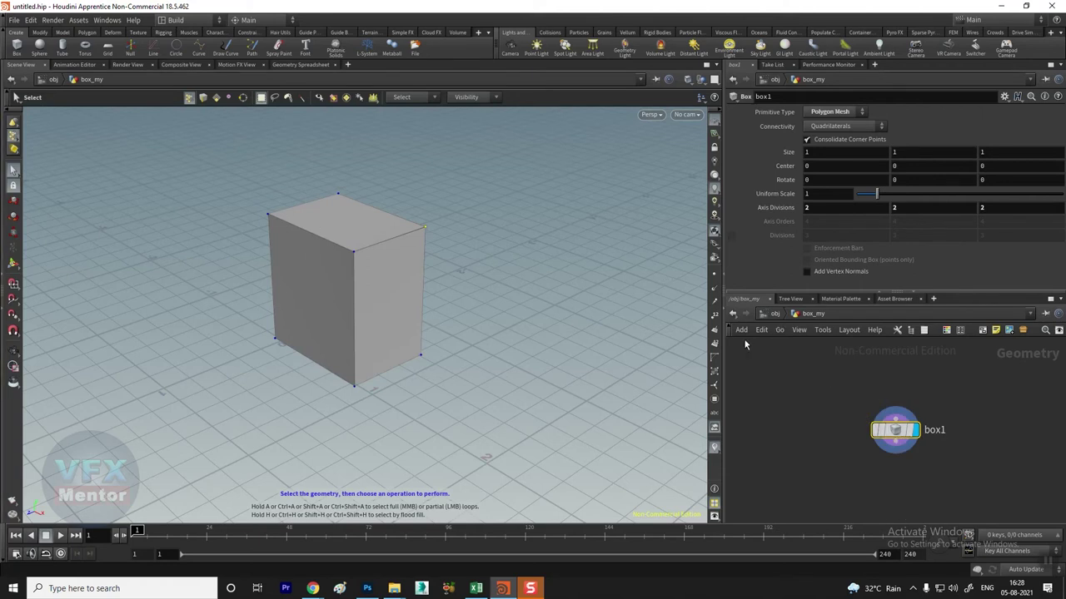
click(731, 315)
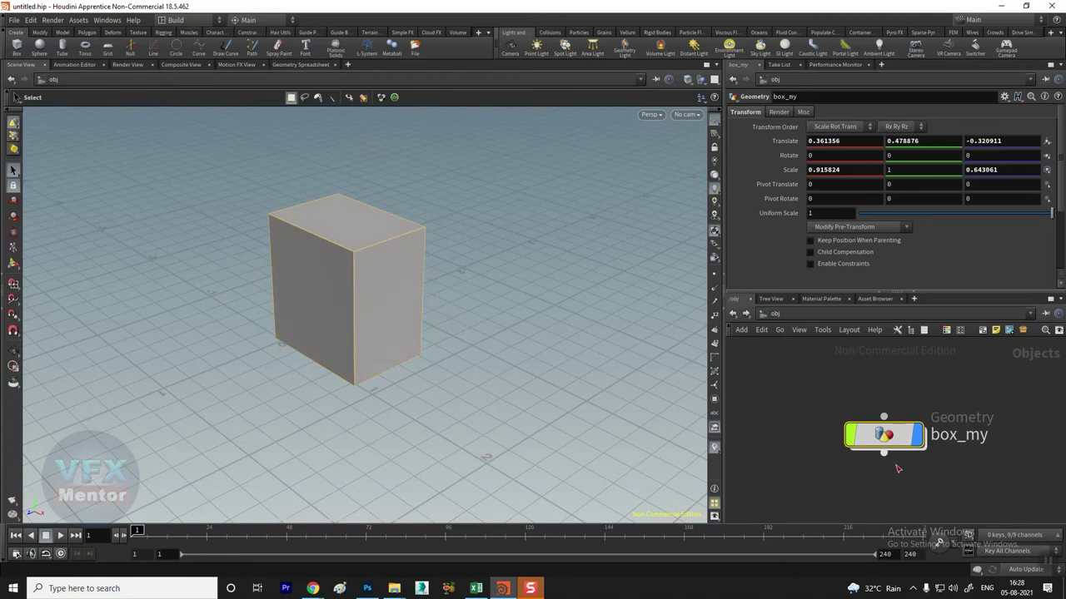
double_click(884, 435)
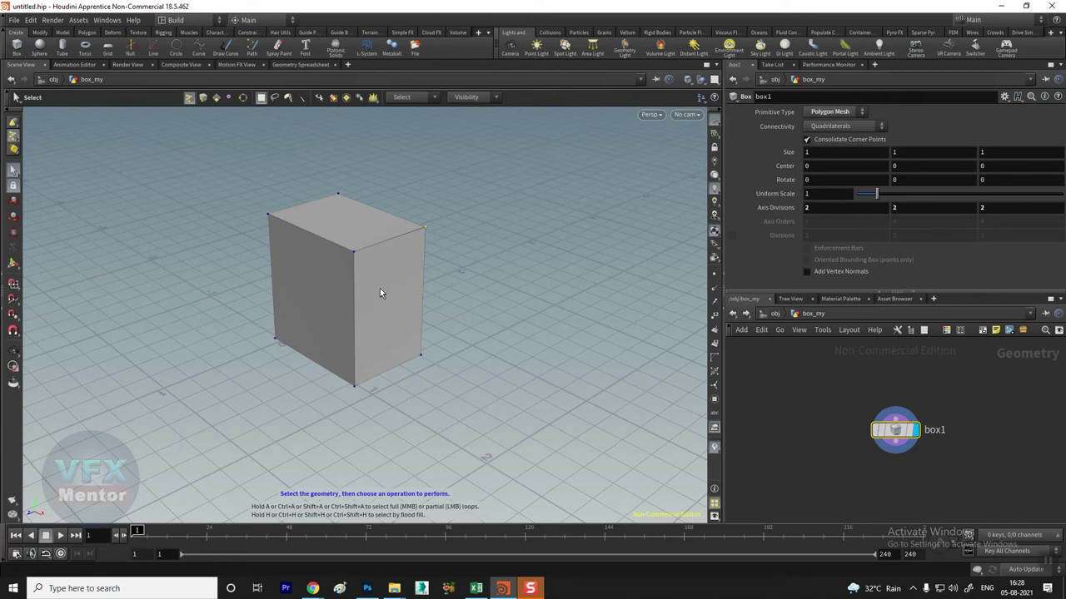
click(775, 314)
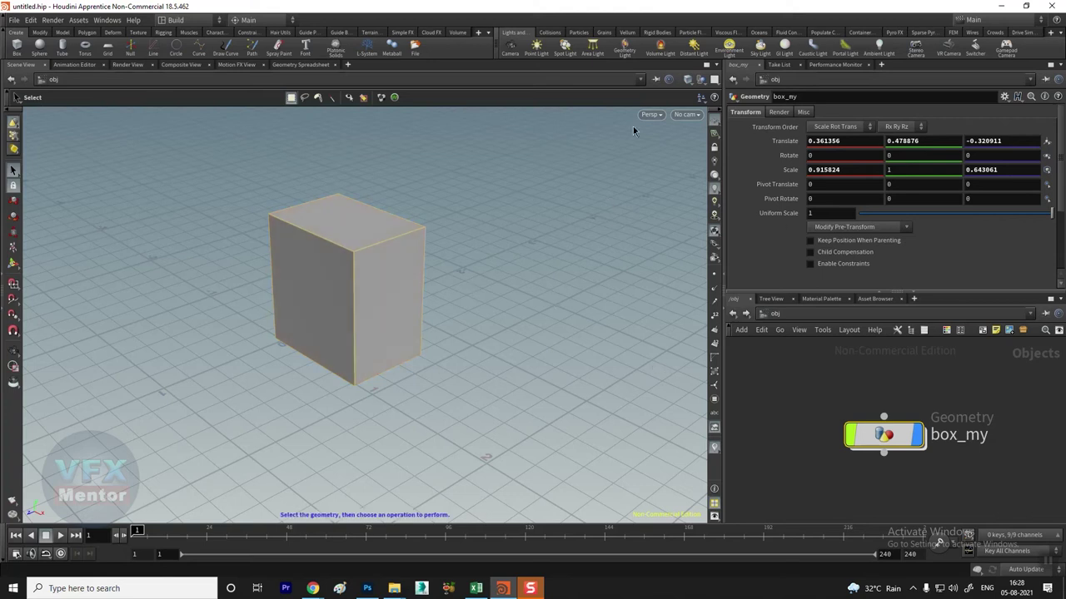
Preview the box as a wireframe, then smooth shaded, then flat shaded
click(688, 80)
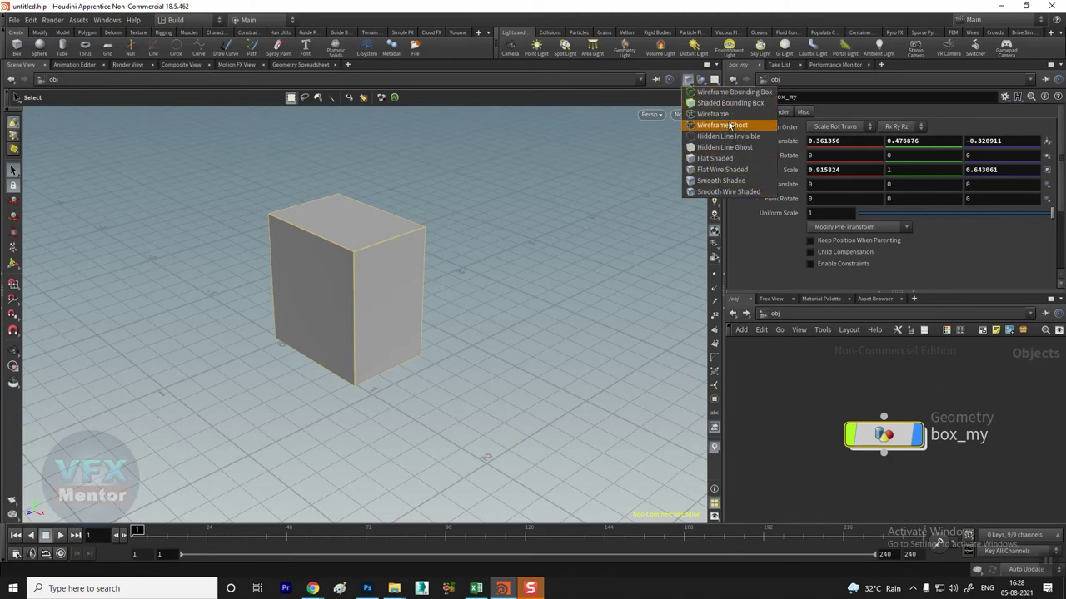
click(725, 92)
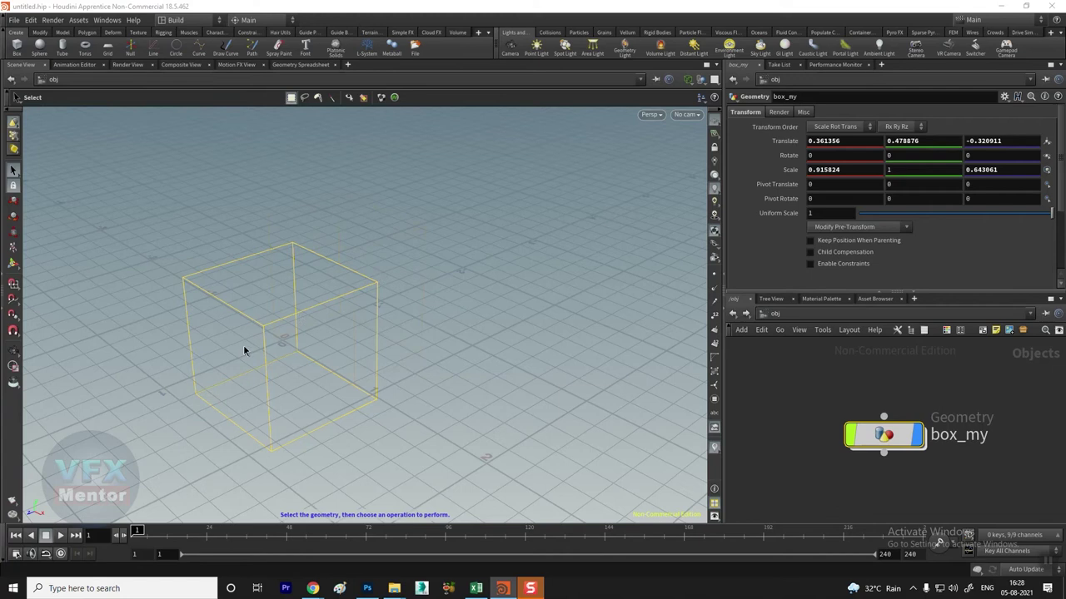
click(687, 80)
click(718, 105)
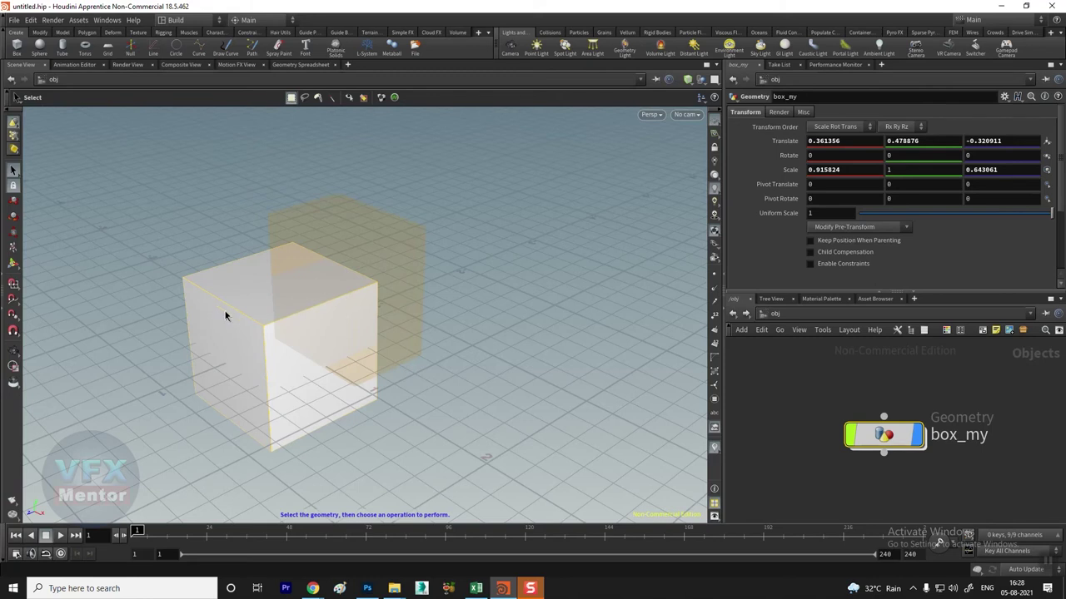
click(687, 80)
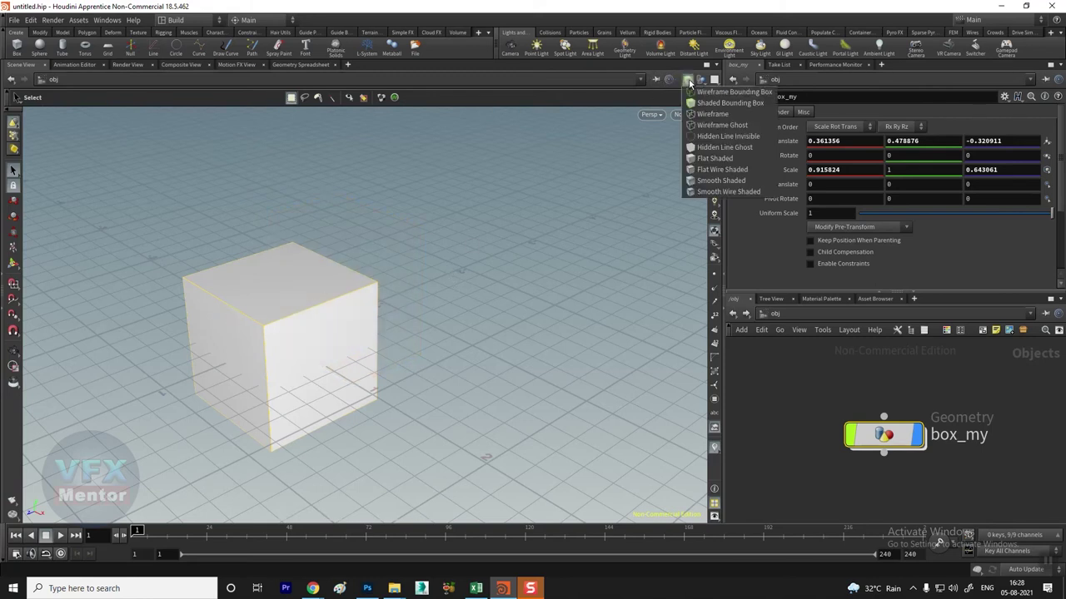
click(721, 159)
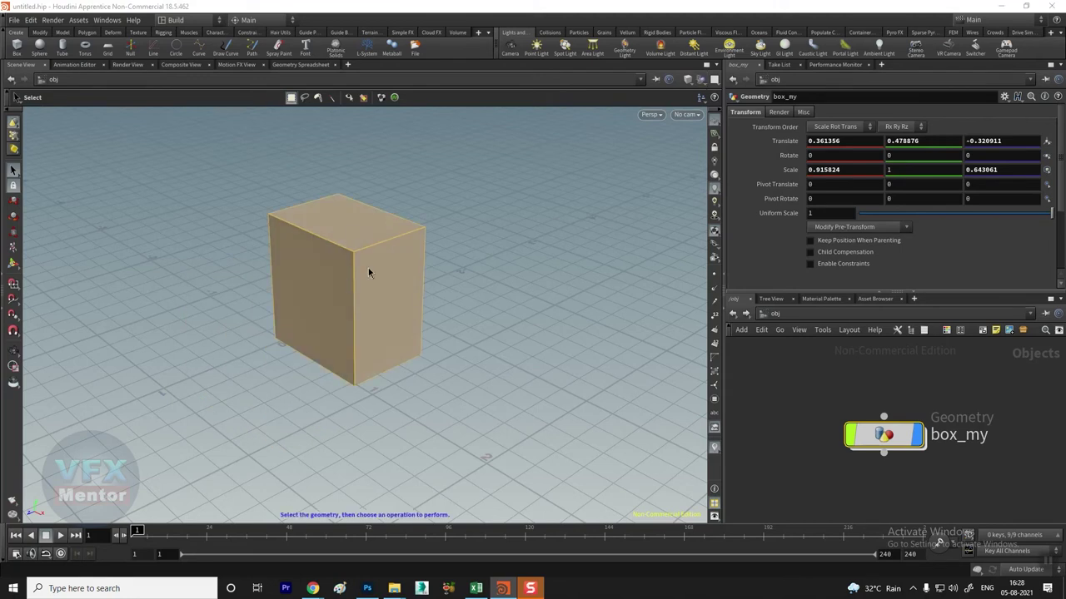
click(687, 80)
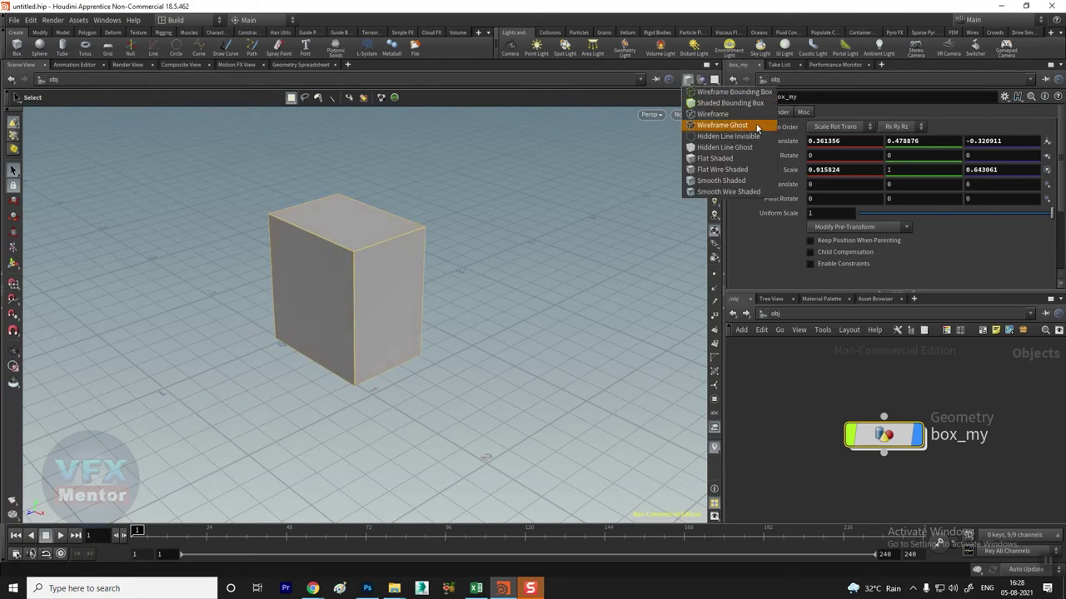
click(723, 169)
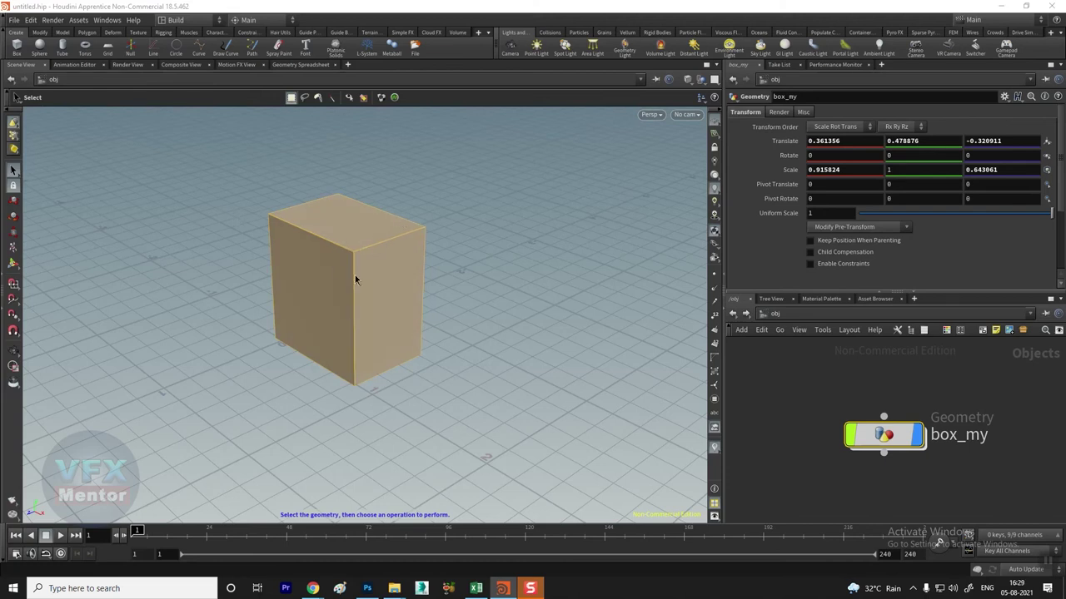
Switch the box between Wireframe and Wireframe Bounding Box display
click(690, 82)
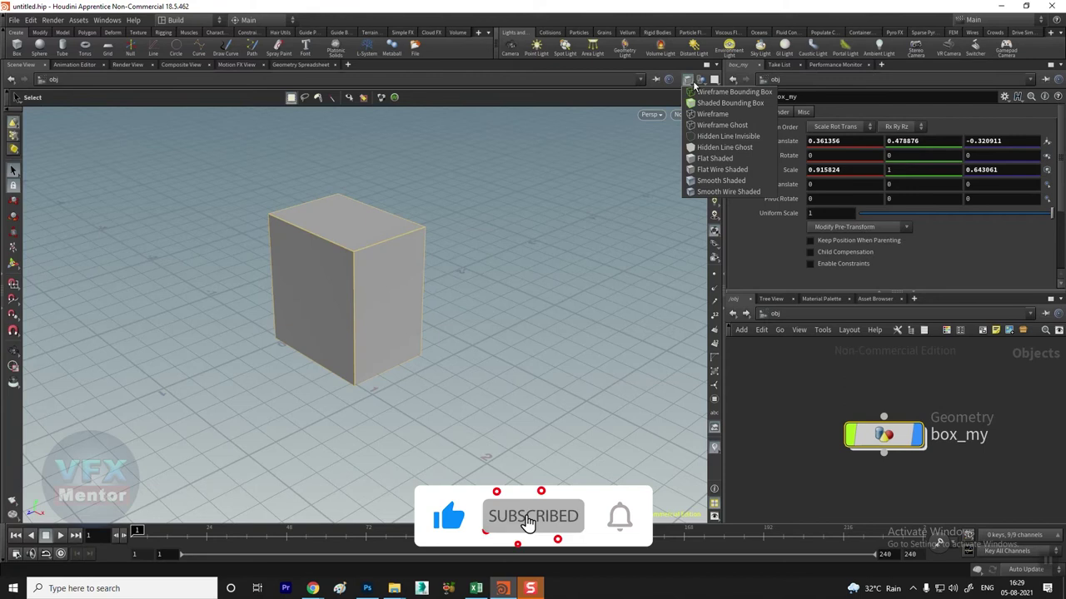
click(733, 114)
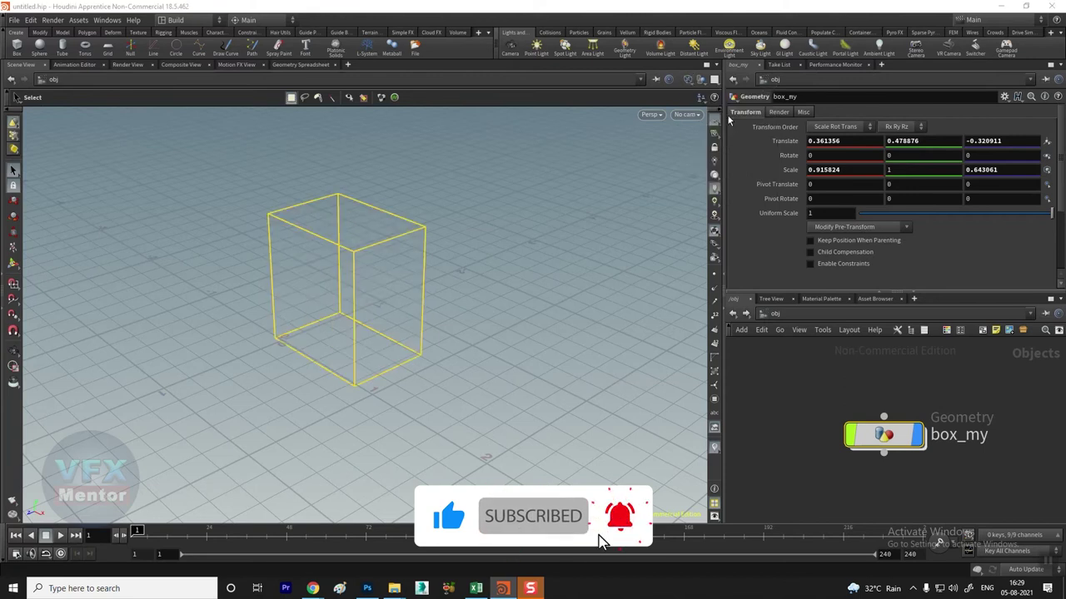
click(688, 80)
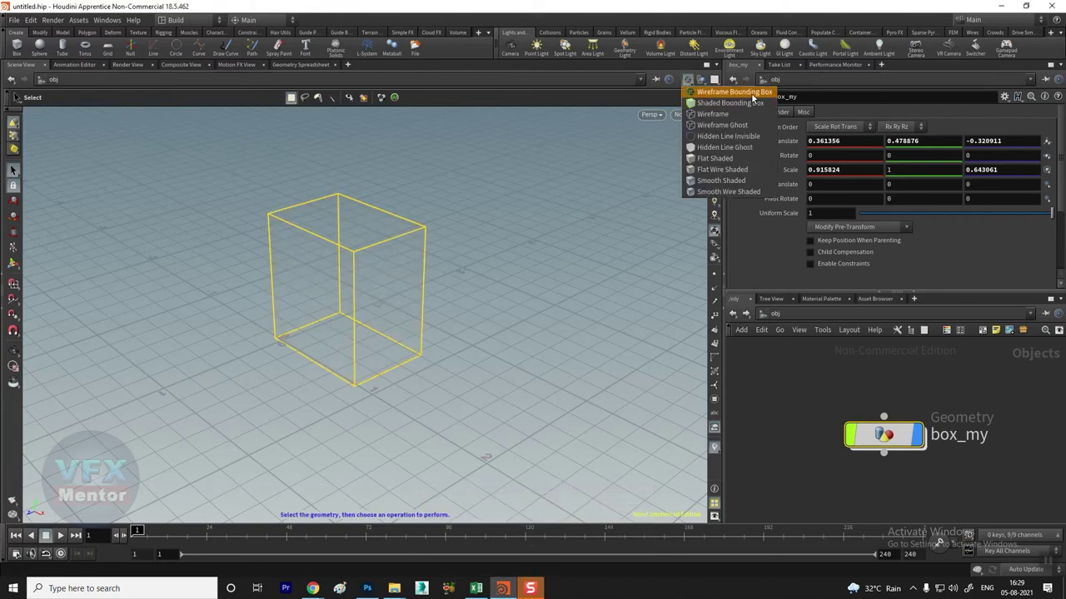
click(715, 94)
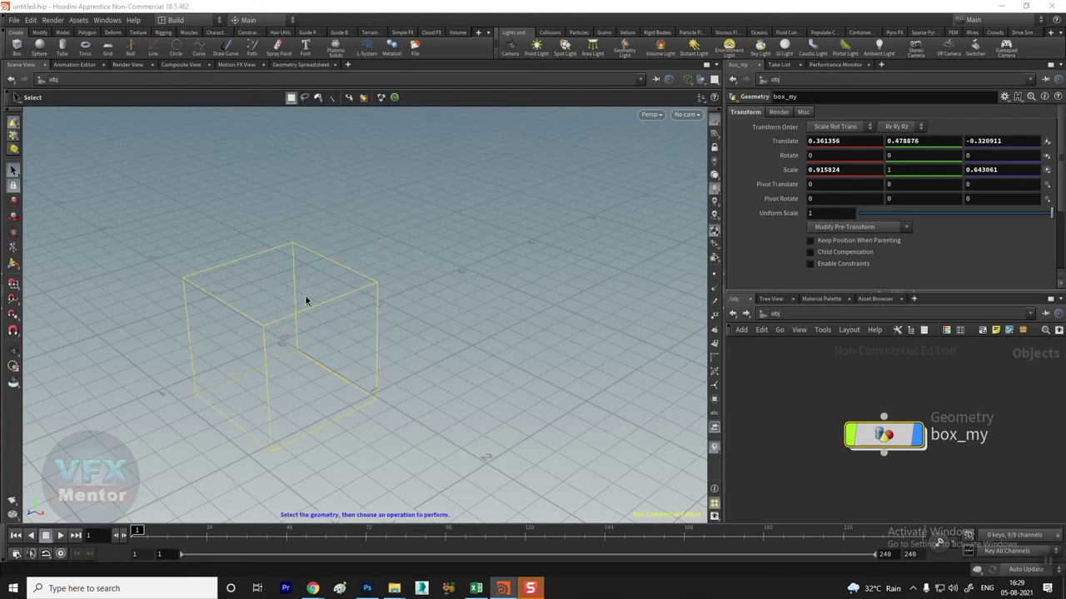
click(695, 84)
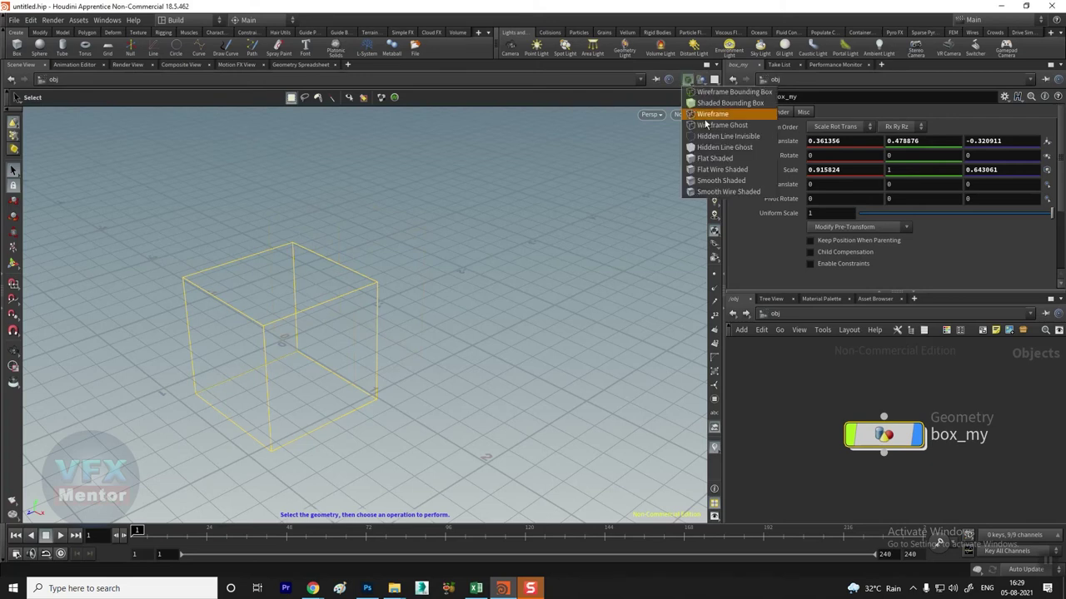
click(690, 109)
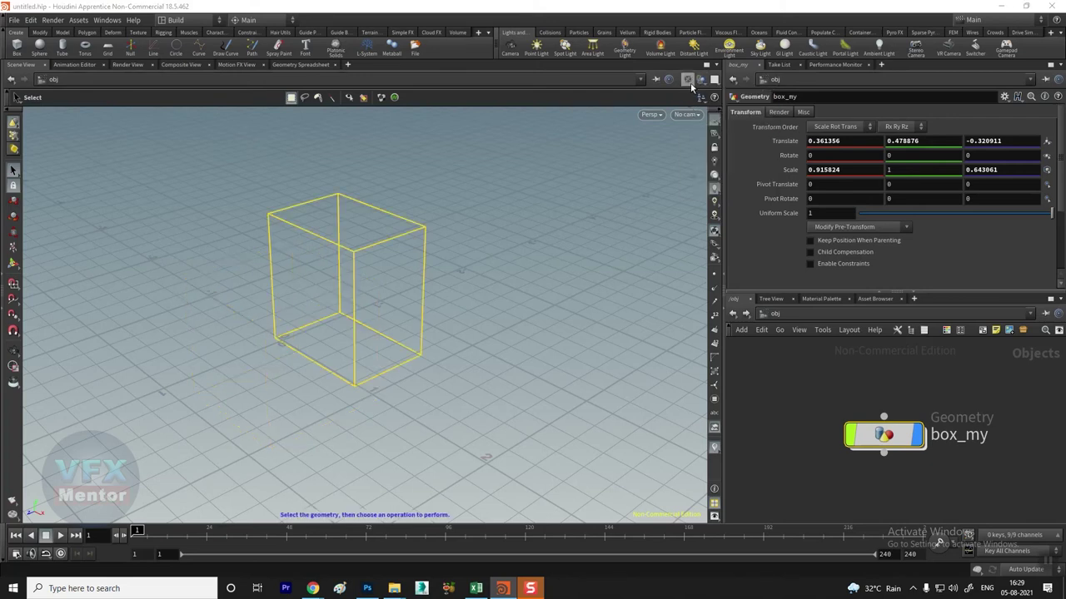
Settle on Flat Shaded, reselect the box, and orbit so it sits on the left
click(689, 80)
click(704, 123)
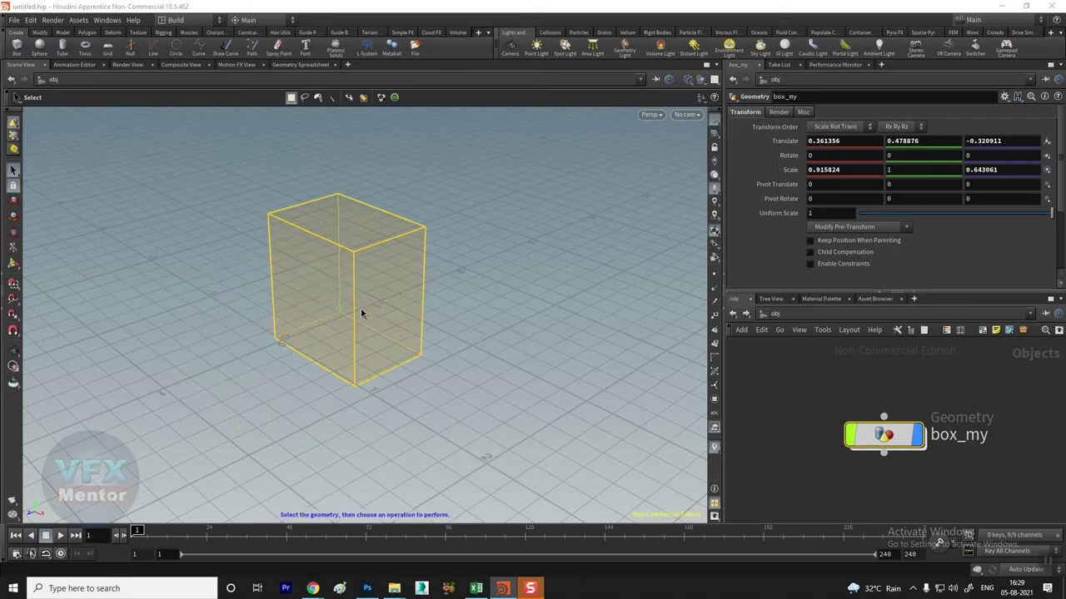
click(690, 80)
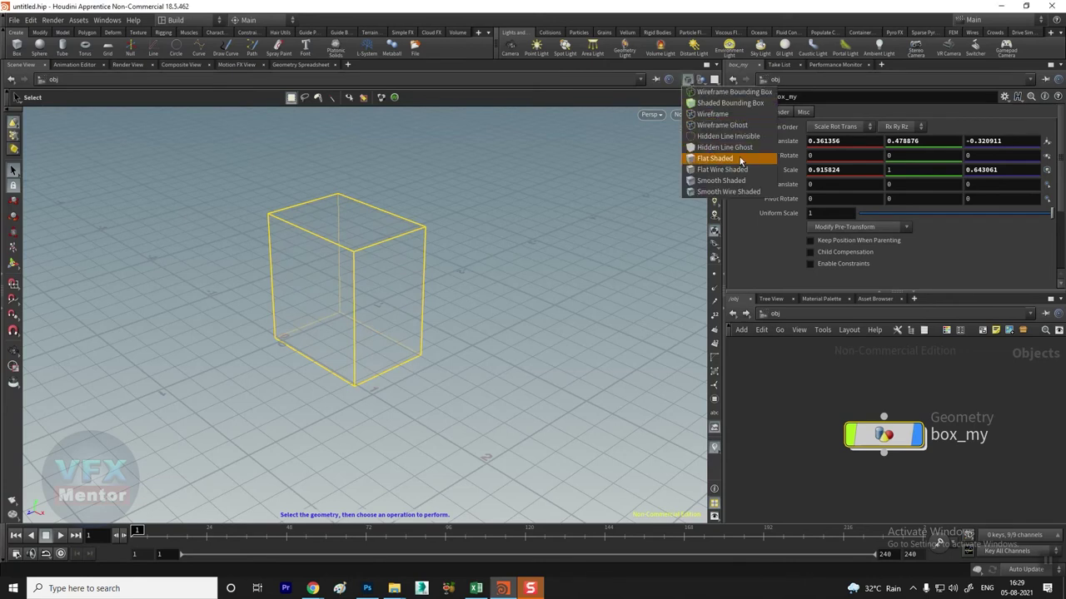
click(740, 159)
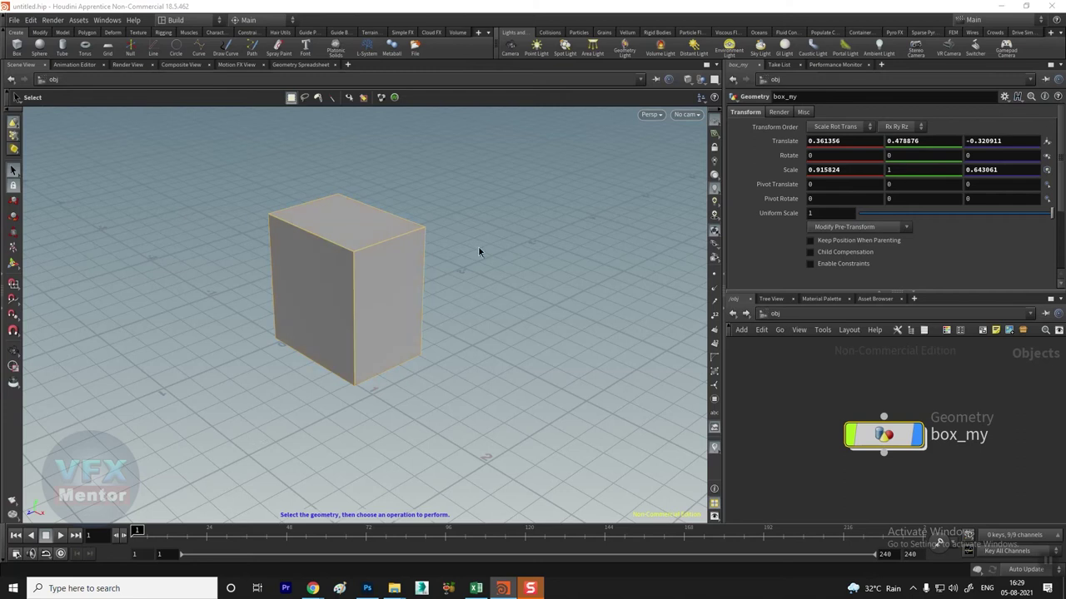
click(688, 79)
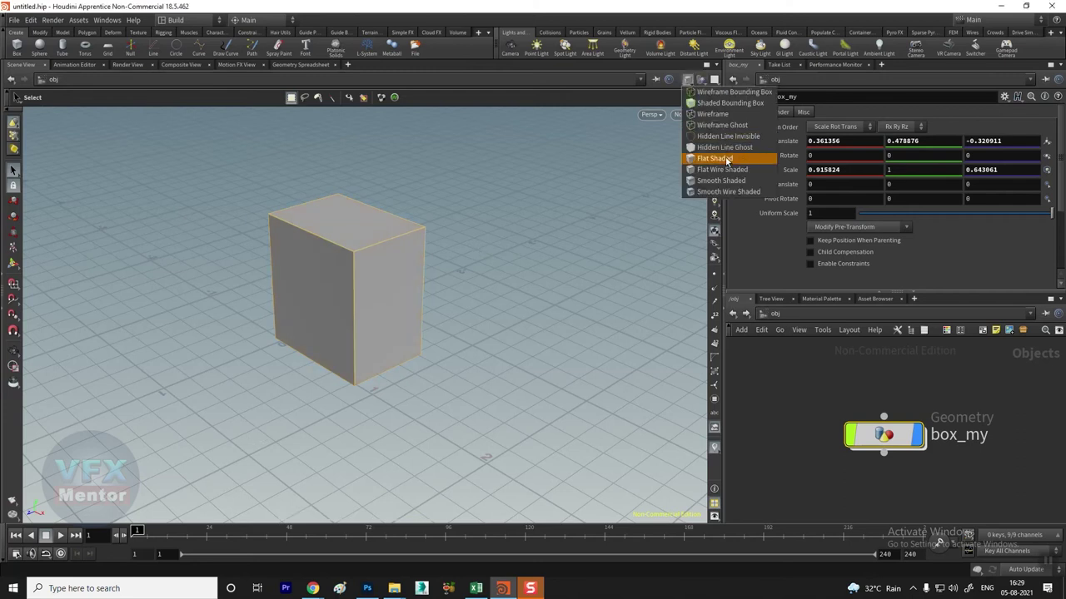
click(726, 160)
click(623, 205)
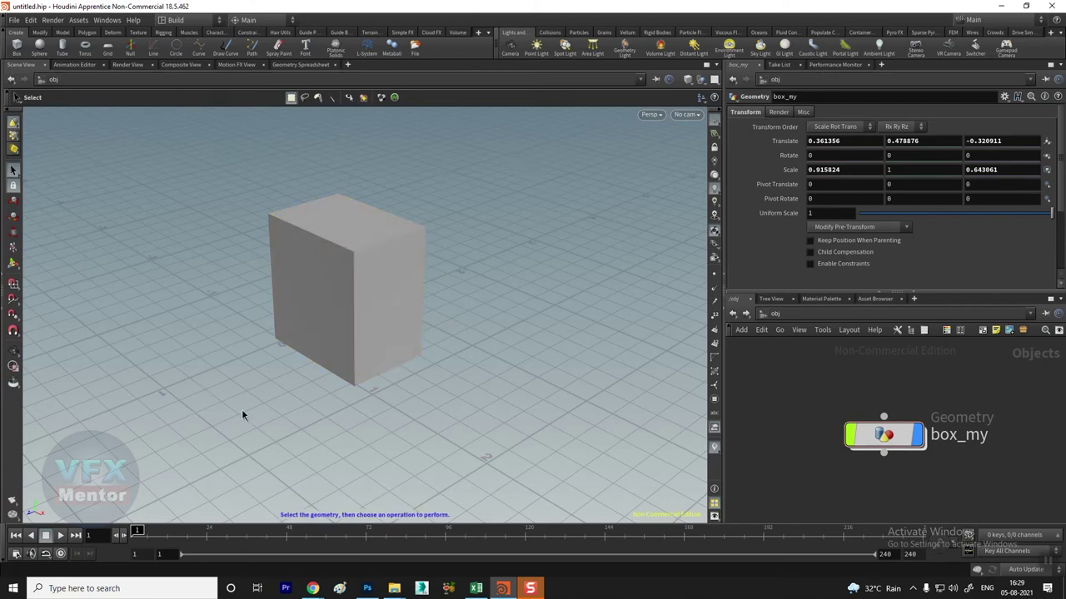
drag(516, 168, 124, 466)
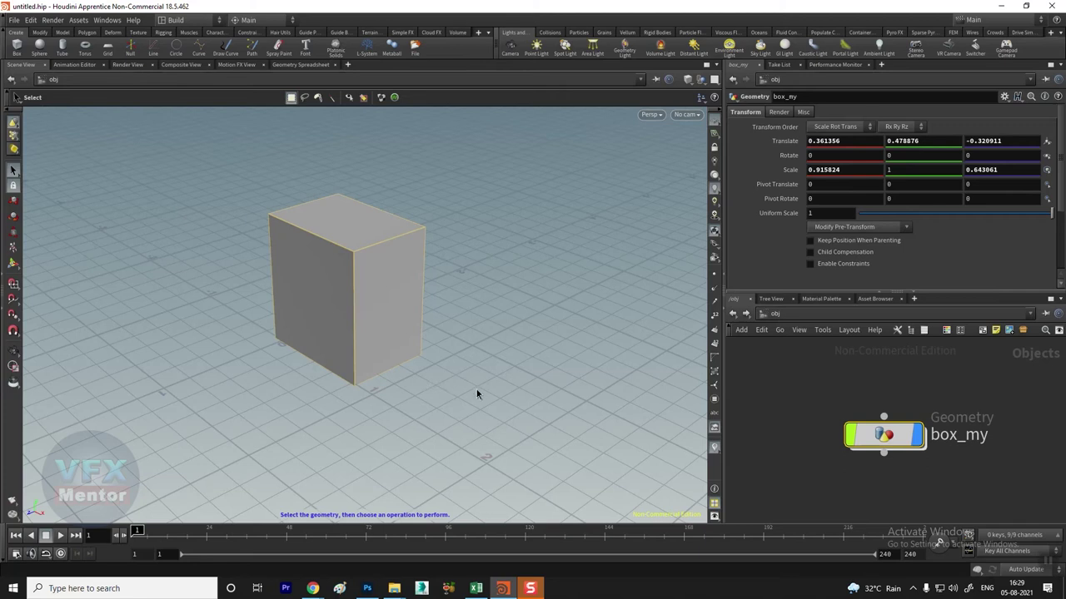
alt+drag(516, 363, 243, 222)
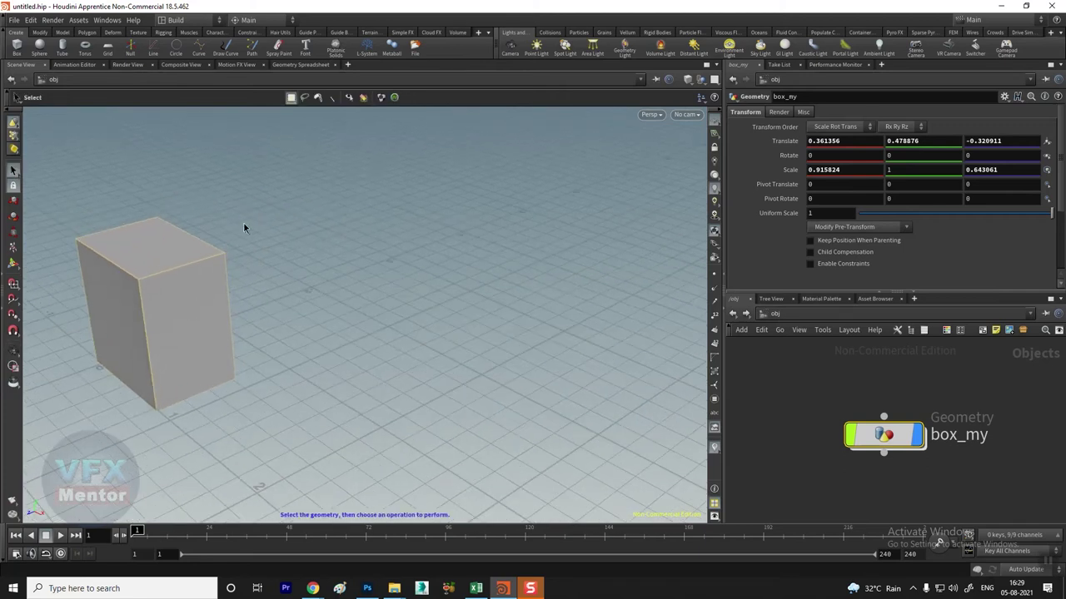
Place torus_object1 right of the box at translate 1.48808, 0.784164, -2.27425, after undoing a first try
click(85, 46)
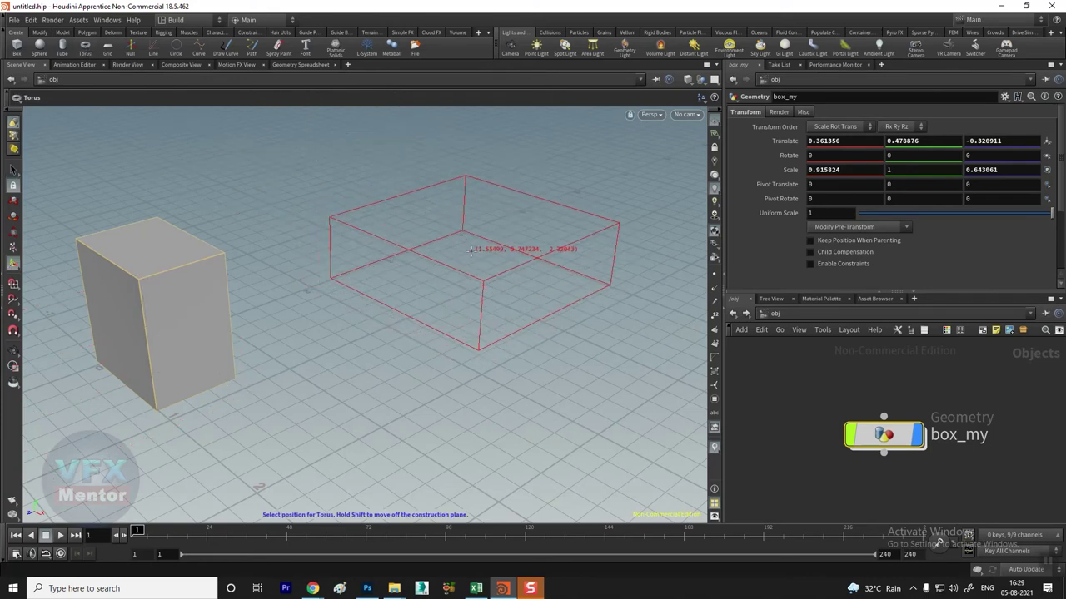
key(Return)
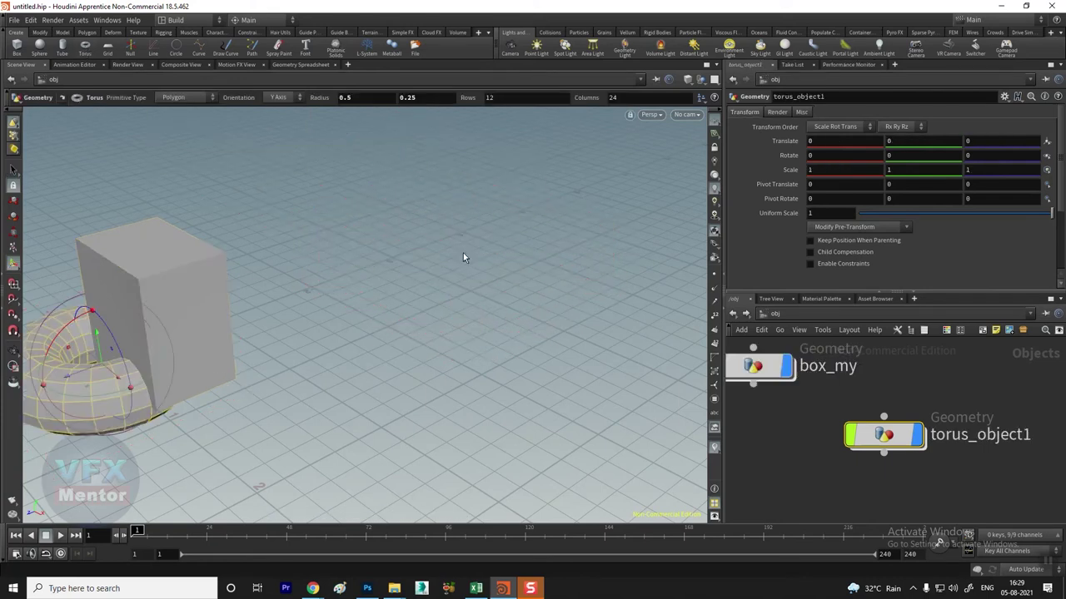
mouse_move(210, 432)
mouse_down()
mouse_move(399, 396)
mouse_move(537, 325)
mouse_move(409, 354)
mouse_up()
key(ctrl+z)
key(ctrl+z)
key(ctrl+z)
key(ctrl+z)
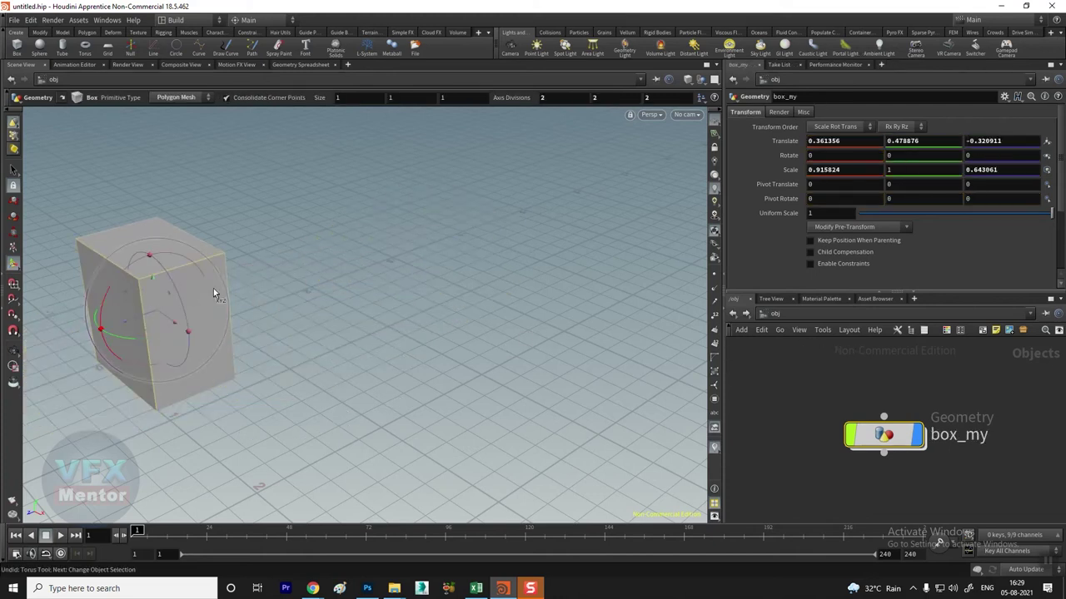
click(107, 49)
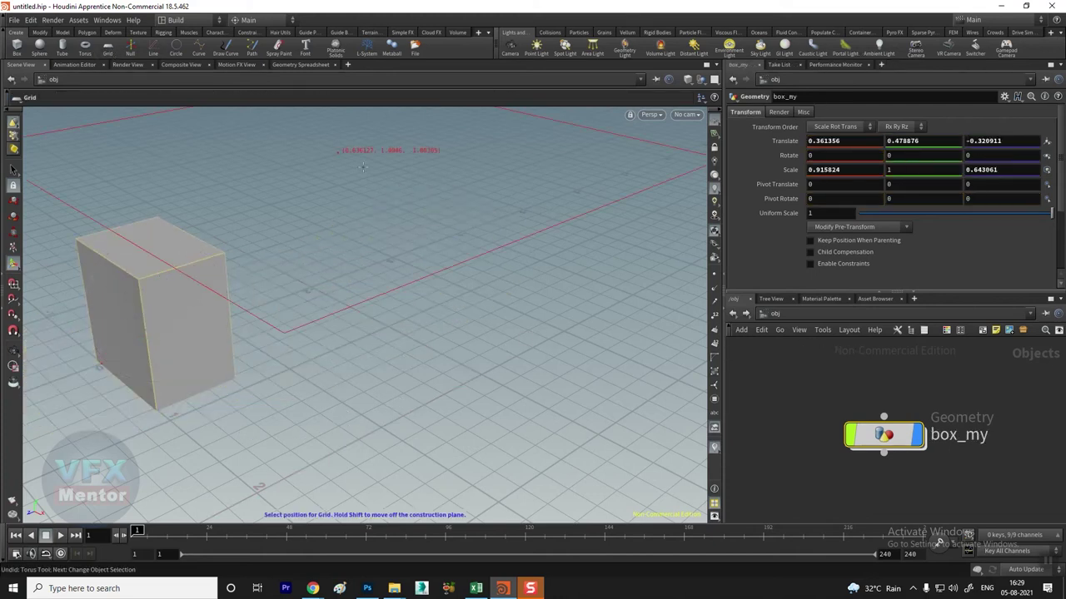
click(85, 55)
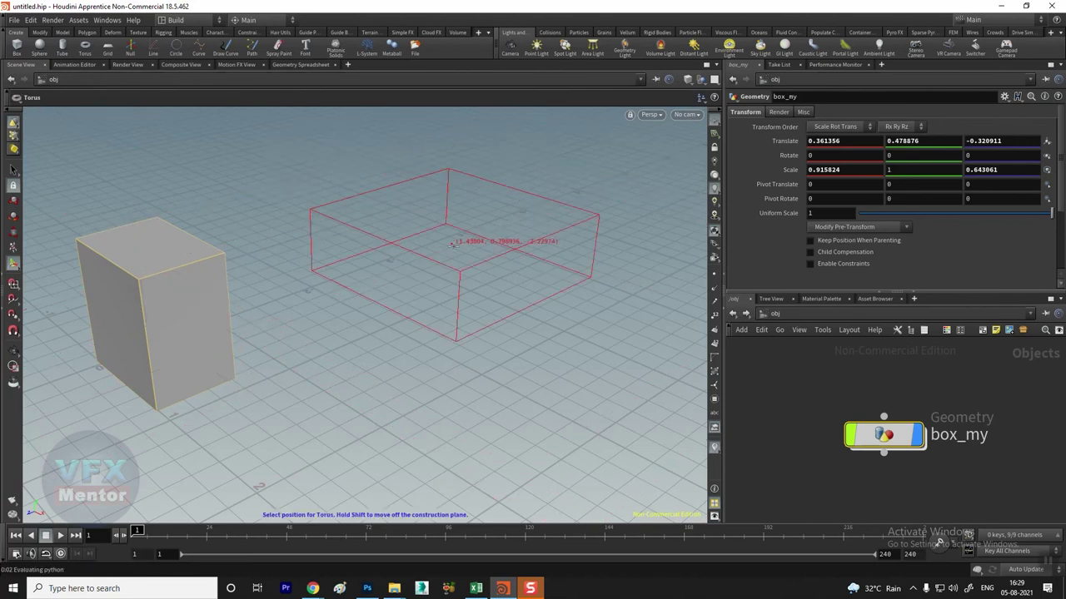
click(460, 244)
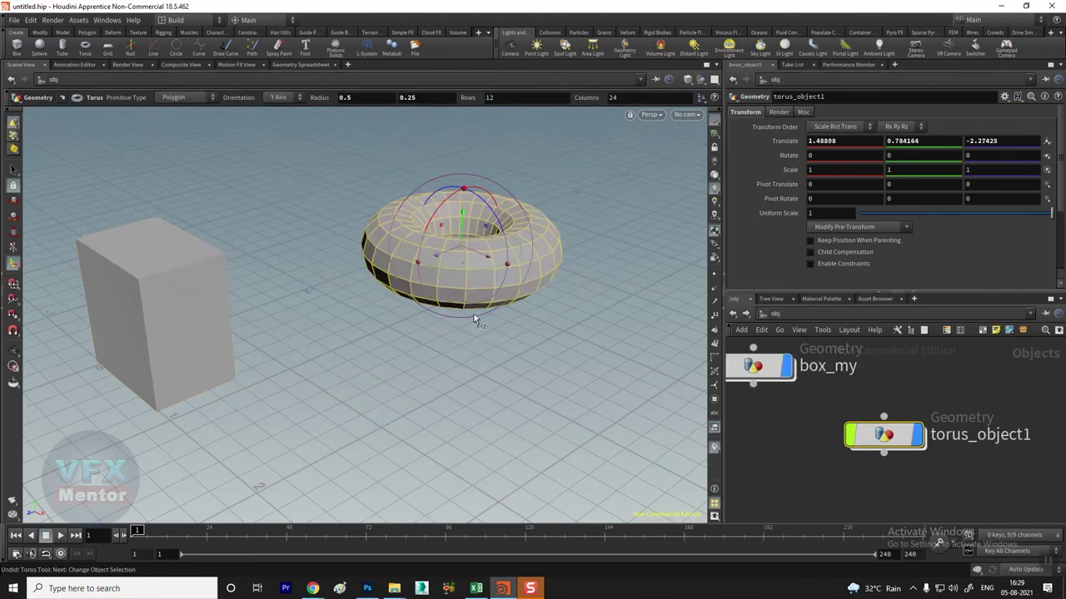
Undo an accidental squash of the torus, then lower it slightly beside the box
drag(473, 314, 477, 363)
key(ctrl+z)
key(Escape)
mouse_move(521, 400)
mouse_down()
mouse_move(425, 407)
mouse_move(475, 452)
mouse_move(322, 446)
mouse_move(466, 397)
mouse_move(506, 442)
mouse_move(525, 444)
mouse_up()
key(Return)
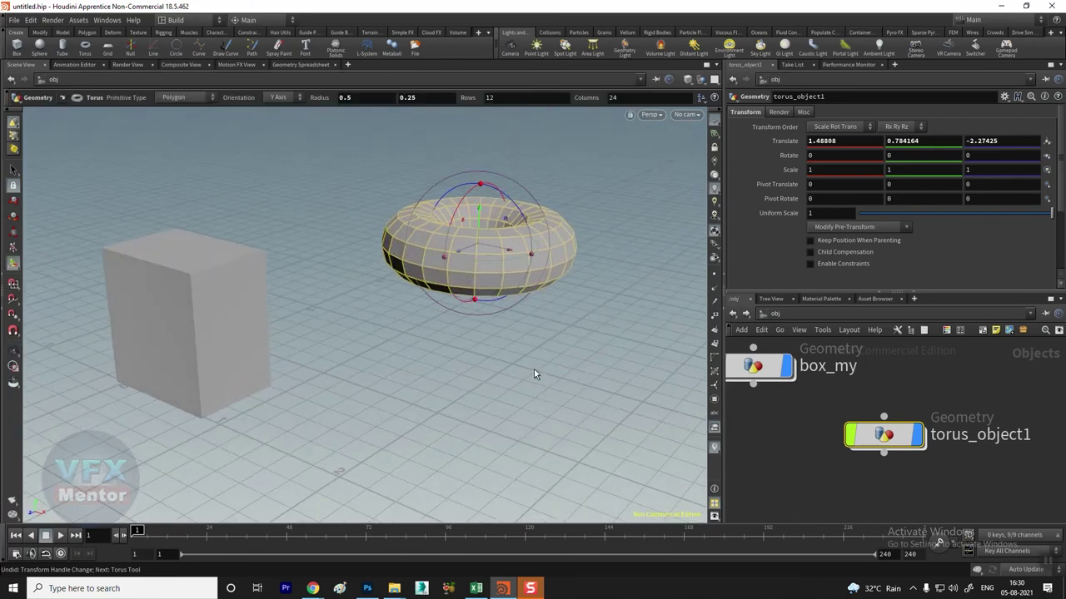
mouse_move(547, 343)
middle_down()
mouse_move(513, 348)
mouse_move(513, 381)
mouse_move(545, 351)
mouse_move(516, 397)
mouse_move(542, 356)
mouse_move(548, 380)
mouse_move(549, 362)
mouse_move(534, 430)
middle_up()
Lower the torus toward the grid and undo the overshoot, leaving it near 1.53, 0.15, -2.24
key(Escape)
mouse_move(534, 430)
mouse_down()
mouse_move(419, 368)
mouse_move(540, 238)
mouse_up()
key(Return)
mouse_move(552, 265)
middle_down()
mouse_move(562, 363)
mouse_move(561, 336)
mouse_move(558, 348)
middle_up()
key(Escape)
mouse_move(404, 428)
mouse_down()
mouse_move(457, 483)
mouse_move(409, 419)
mouse_move(425, 472)
mouse_move(416, 442)
mouse_move(433, 449)
mouse_up()
key(Return)
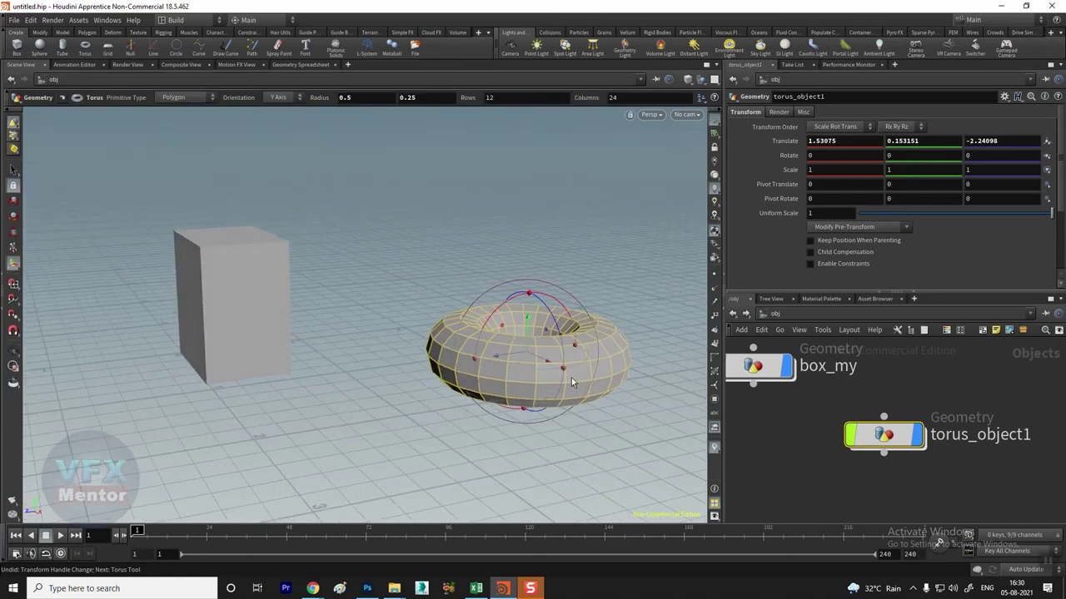
key(ctrl+z)
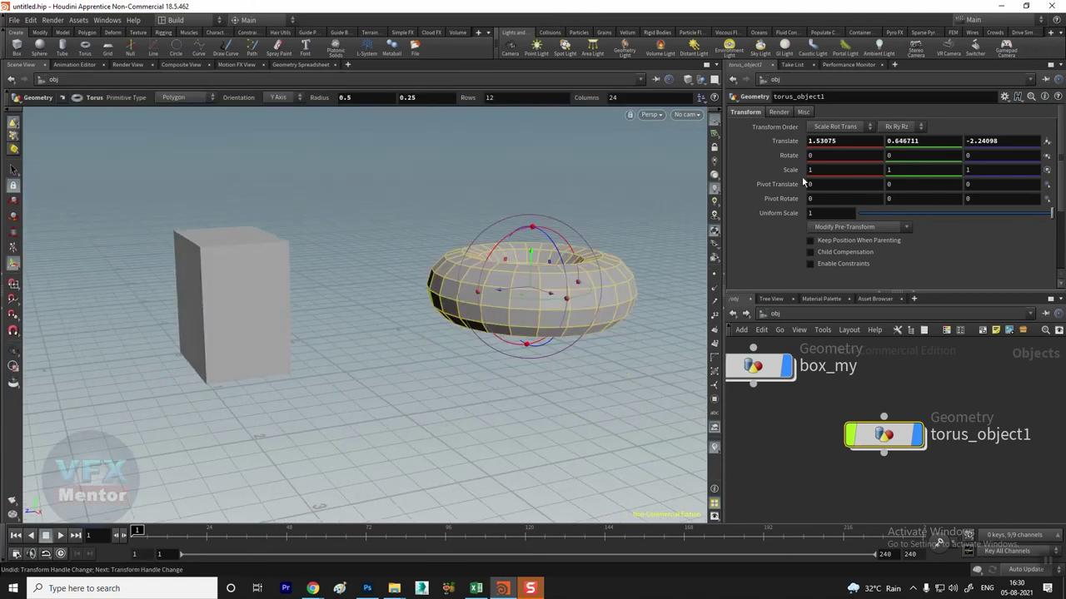
Try torus Y positions of 1.5, -1.5 and finally -1 in the translate field
click(932, 140)
text(1.5)
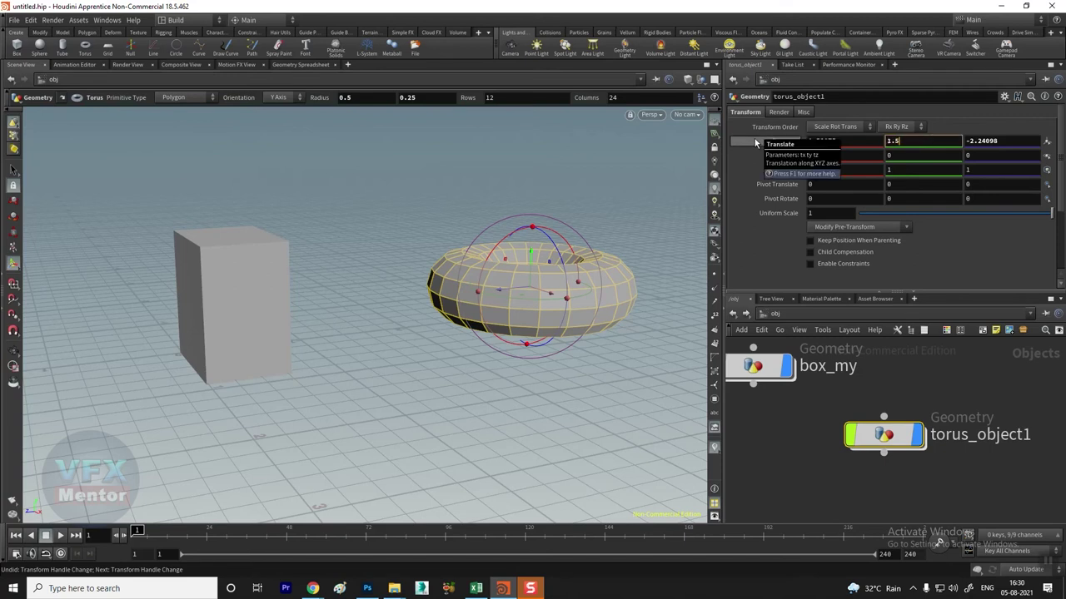
key(Return)
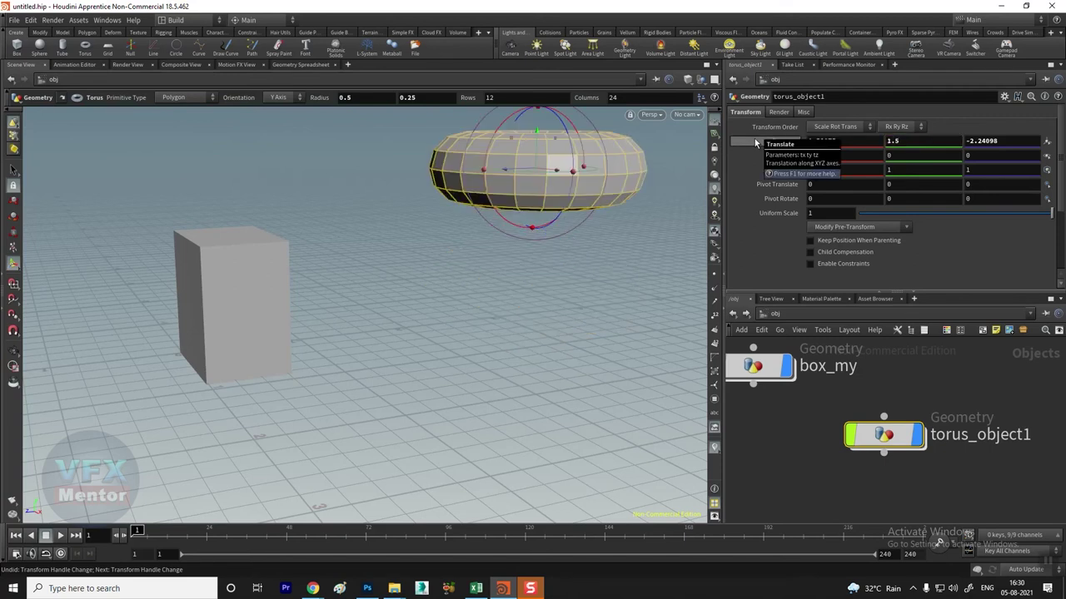
click(924, 143)
text(-1.5)
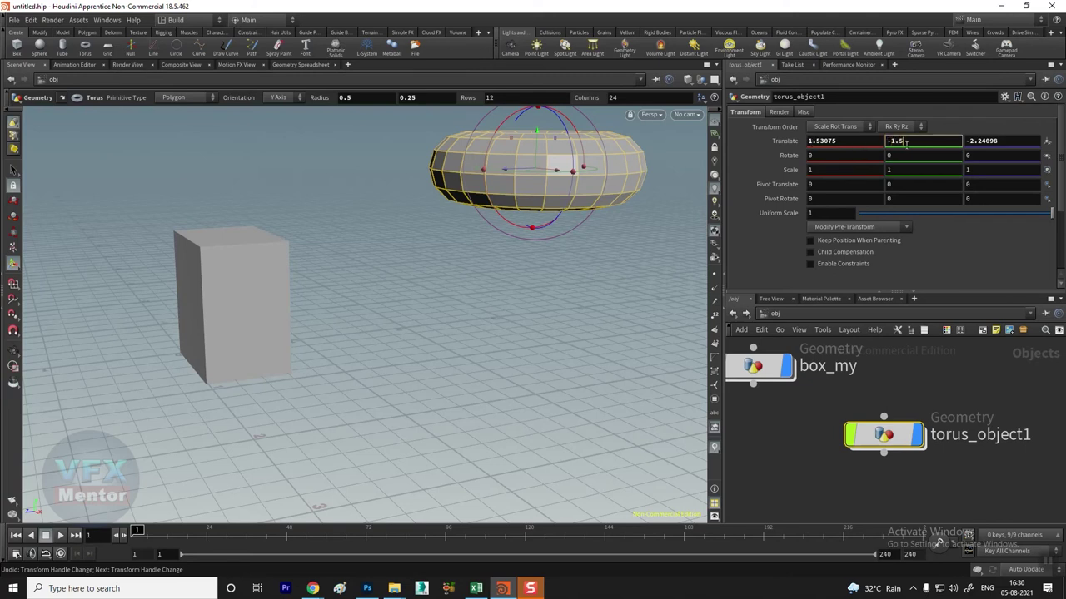
key(Return)
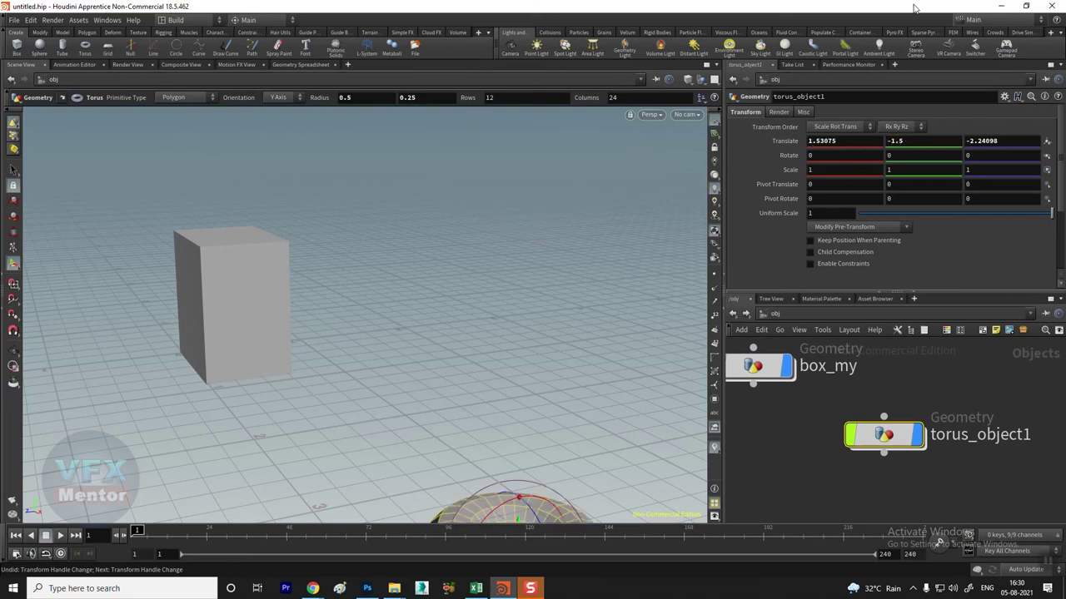
double_click(932, 144)
text(-1)
key(Return)
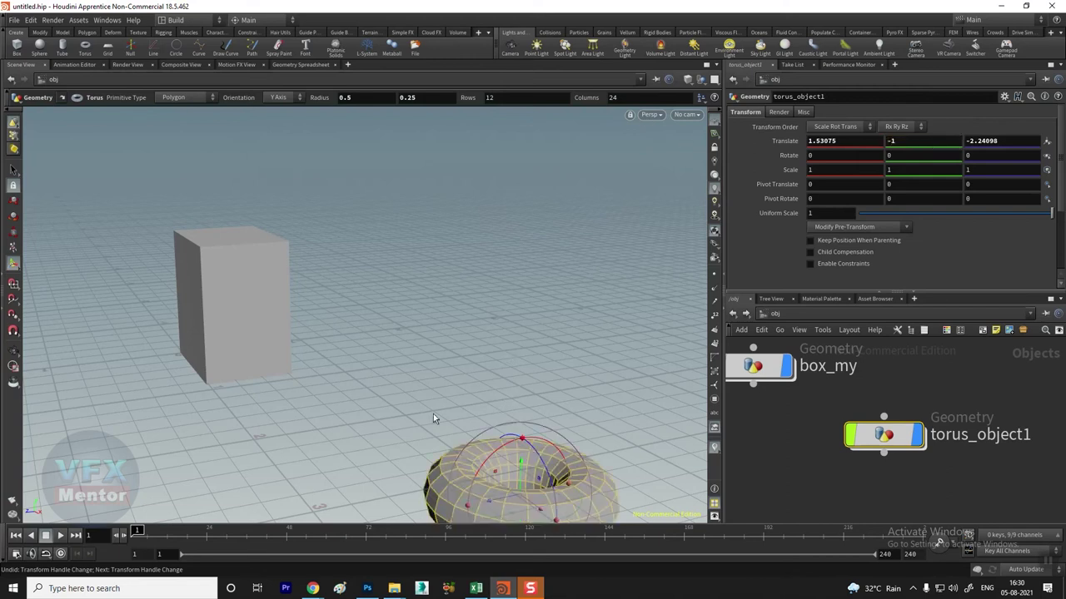
Raise the torus to rest just above the grid at Y 0.176, checking from several angles
key(Escape)
mouse_move(408, 441)
mouse_down()
mouse_move(497, 397)
mouse_move(452, 399)
mouse_move(416, 436)
mouse_up()
key(Return)
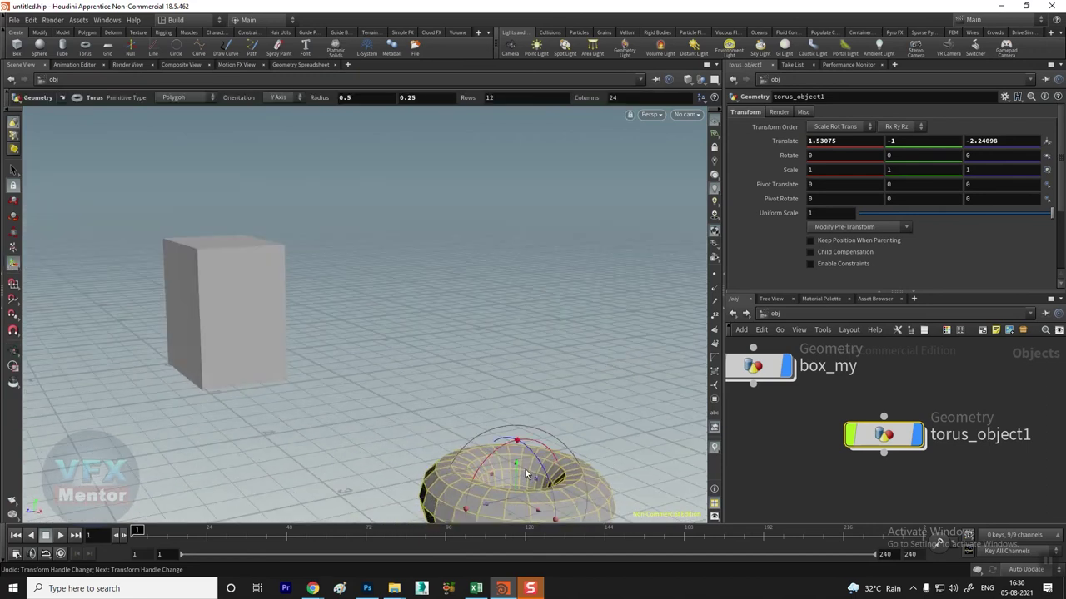
drag(517, 461, 507, 309)
key(Escape)
mouse_move(499, 416)
mouse_down()
mouse_move(531, 466)
mouse_move(535, 428)
mouse_move(544, 428)
mouse_move(539, 450)
mouse_move(580, 458)
mouse_move(535, 428)
mouse_move(542, 357)
mouse_move(578, 374)
mouse_move(516, 326)
mouse_move(561, 374)
mouse_move(439, 378)
mouse_up()
key(Return)
key(Escape)
key(Return)
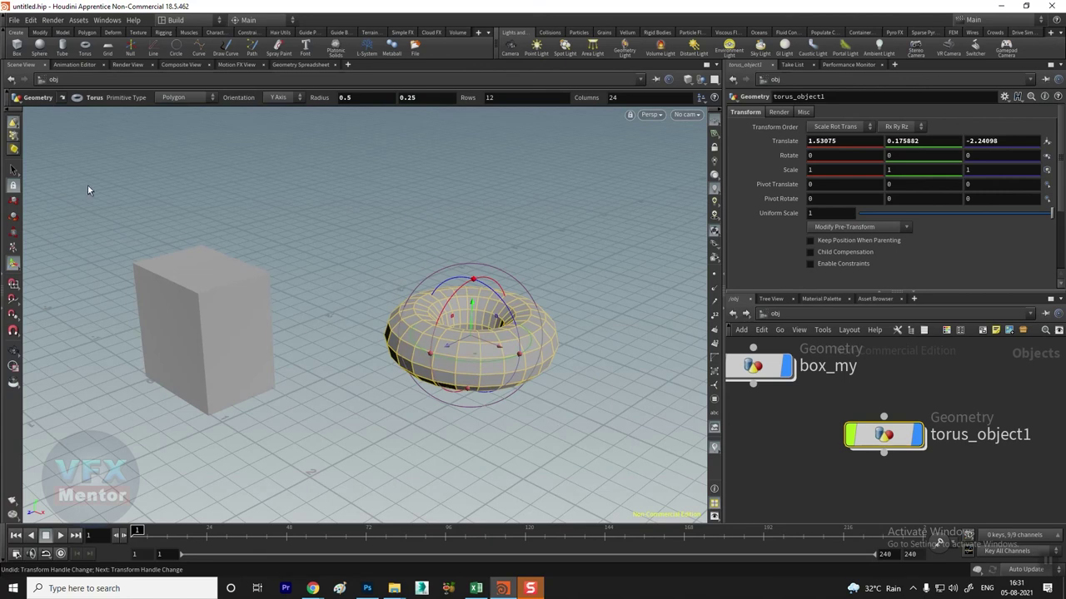
key(Escape)
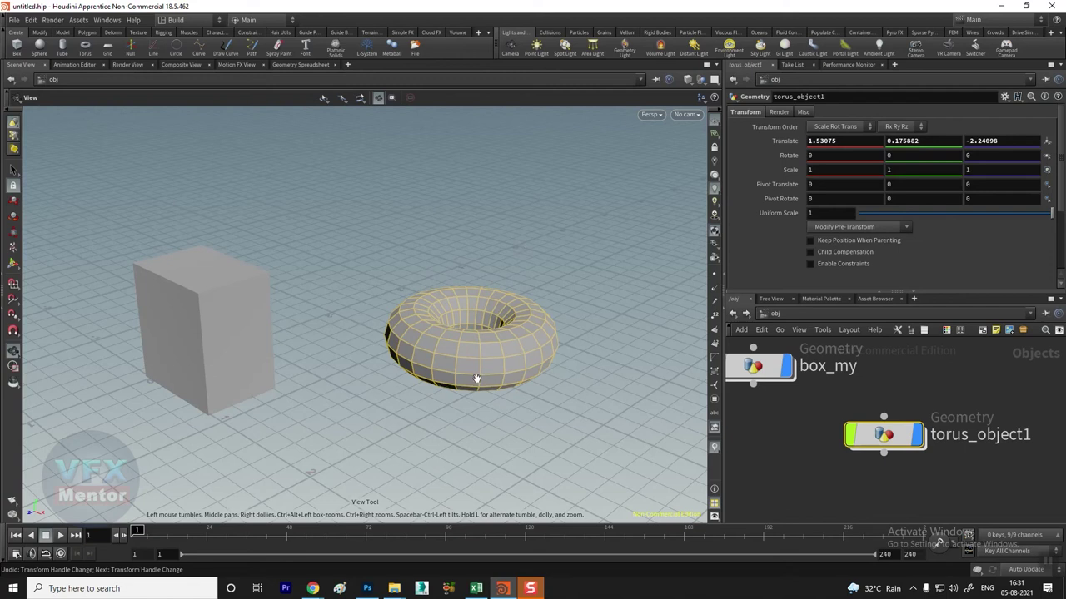
drag(600, 275, 605, 381)
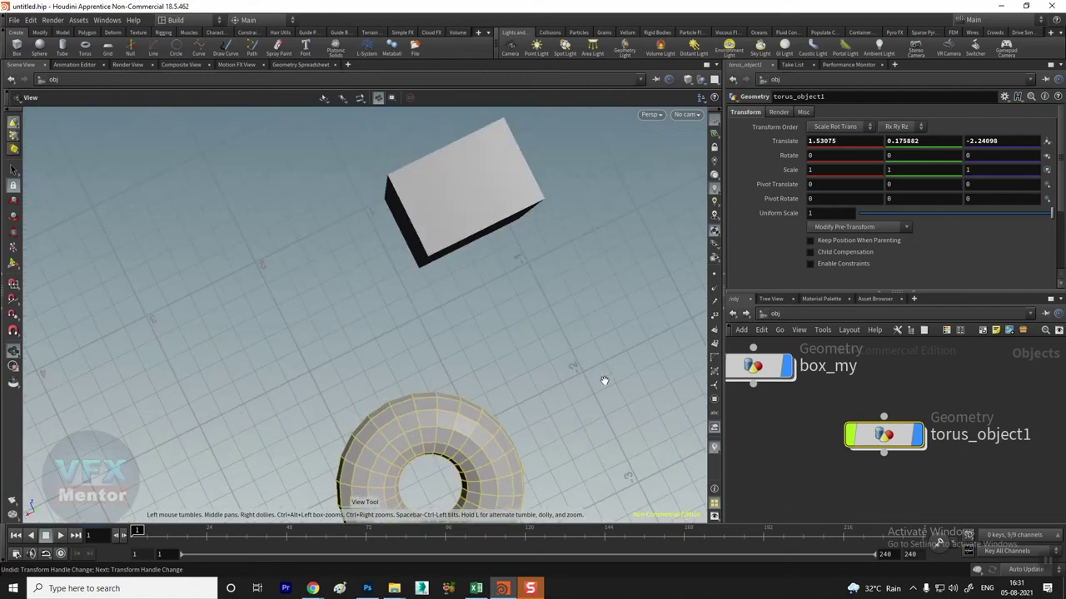
drag(321, 458, 488, 317)
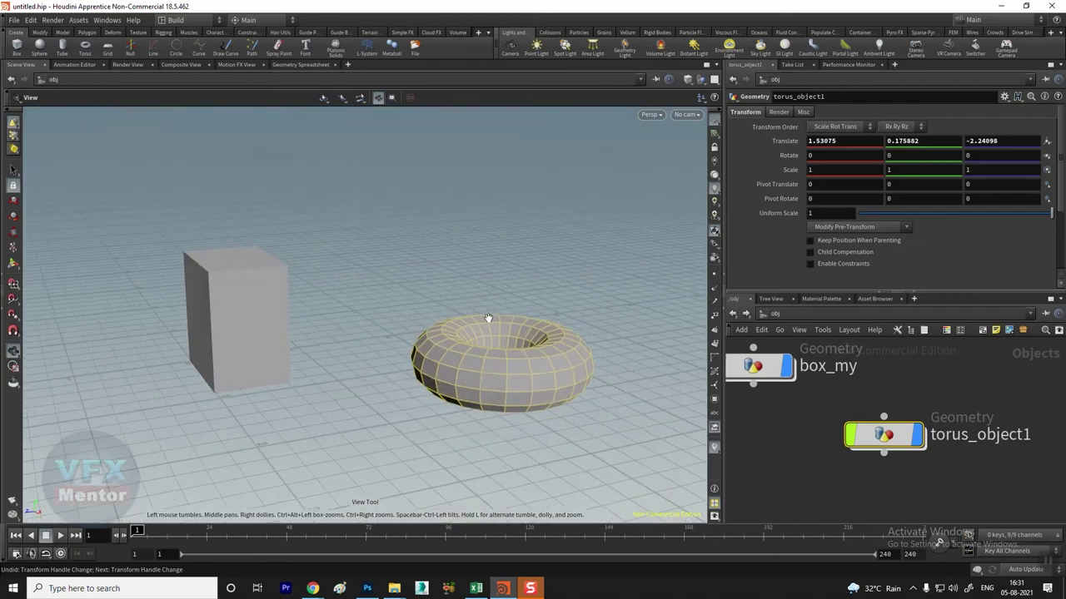
key(g)
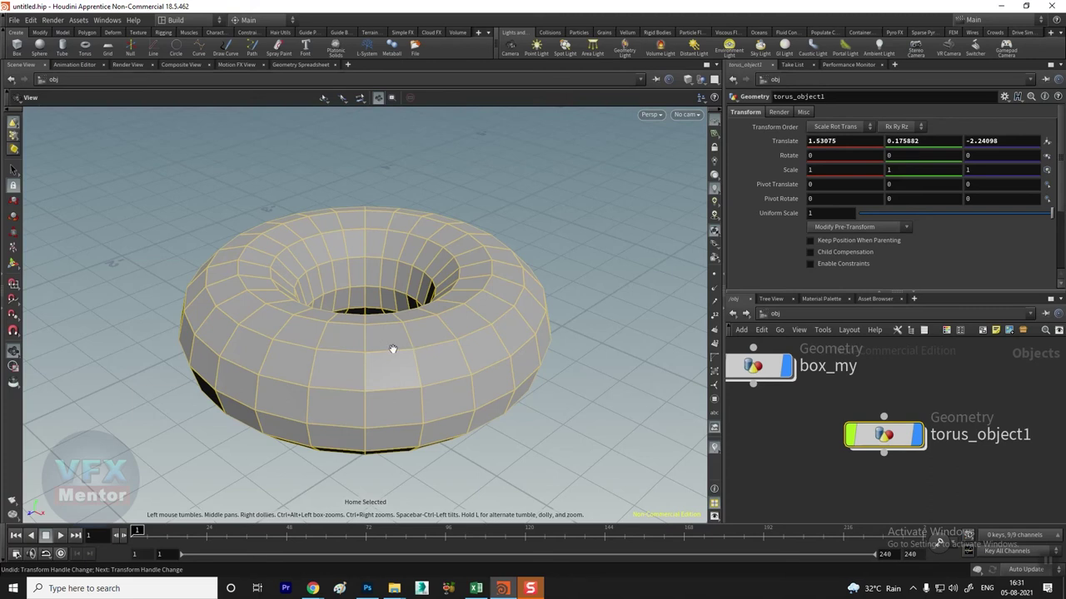
scroll(393, 348, down, 3)
scroll(421, 361, down, 3)
scroll(375, 361, down, 3)
scroll(337, 361, down, 2)
scroll(300, 366, down, 2)
scroll(258, 379, down, 2)
click(13, 170)
click(229, 359)
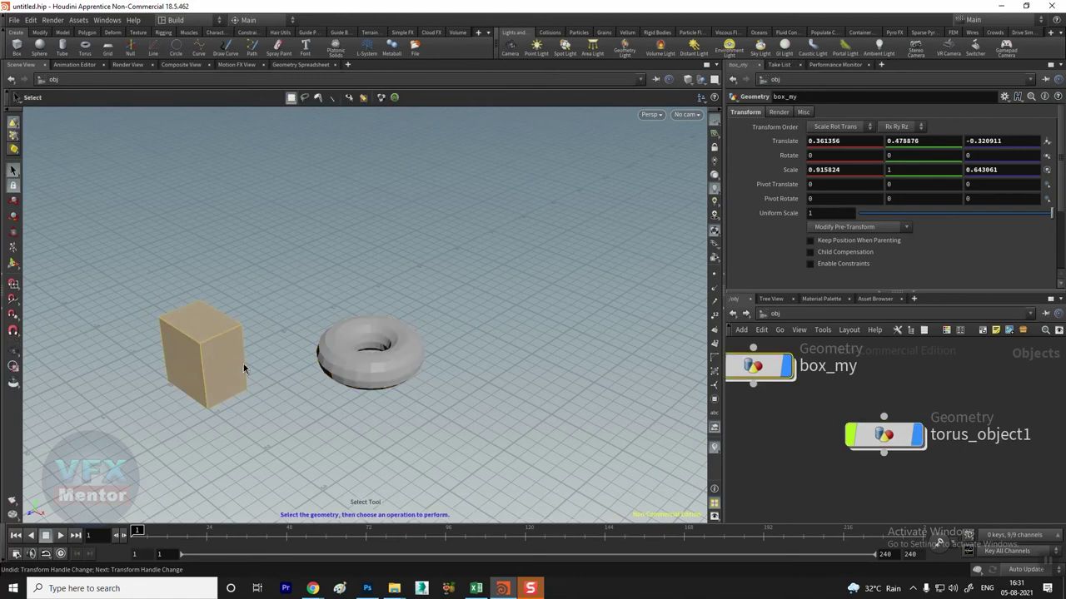
shift+drag(350, 428, 246, 384)
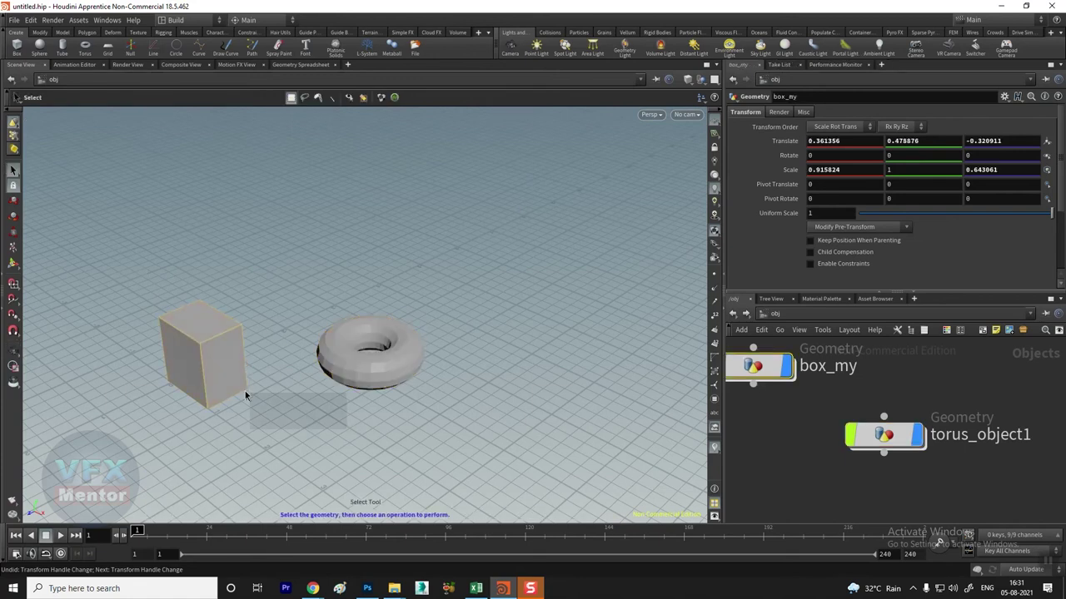
key(Escape)
middle_drag(430, 445, 396, 418)
drag(458, 376, 274, 309)
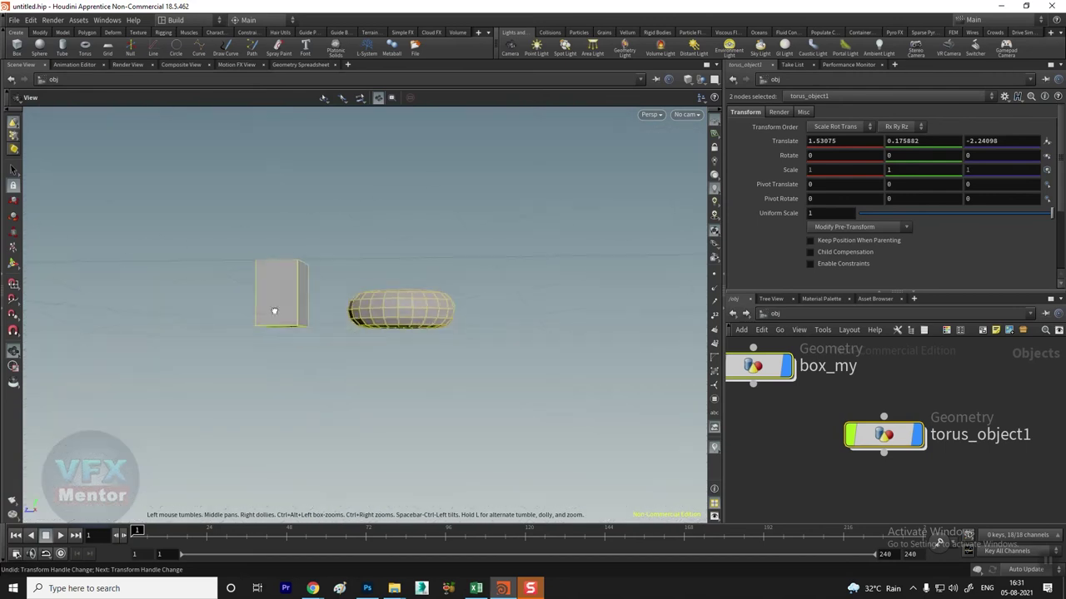
key(s)
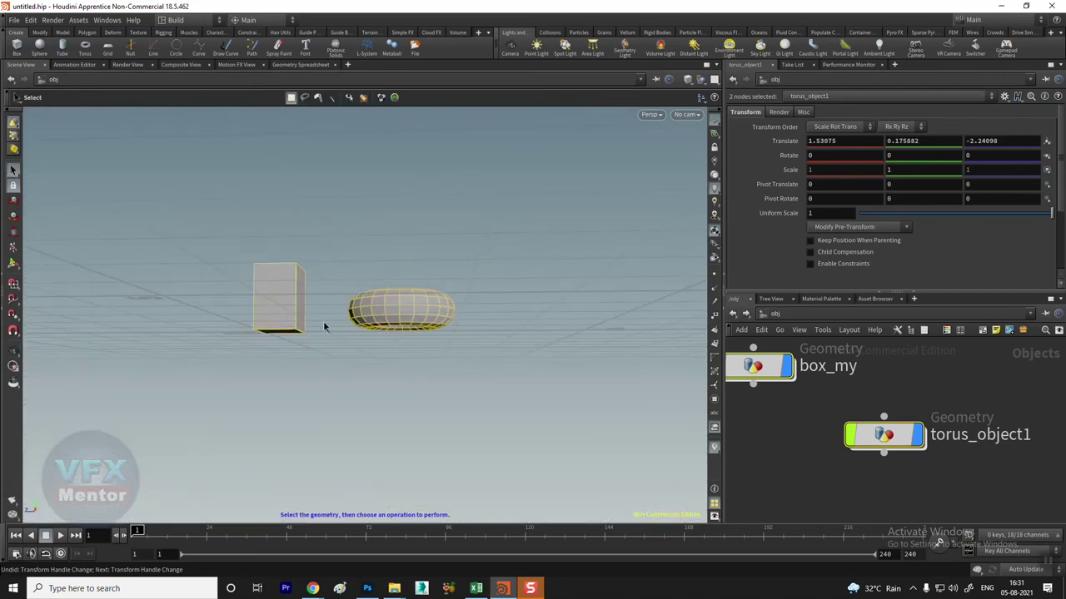
click(363, 258)
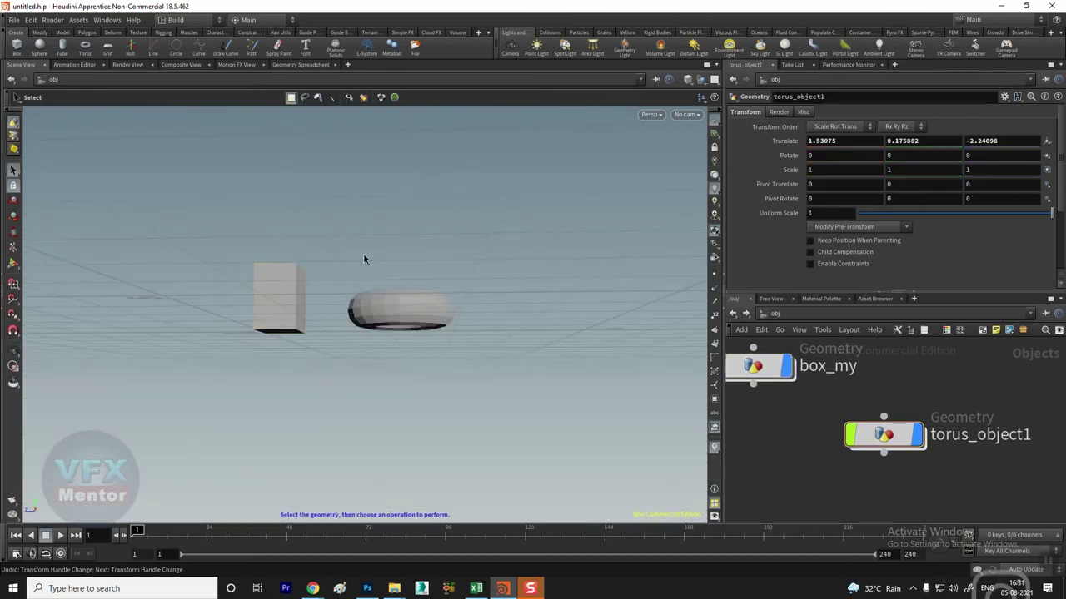
drag(320, 350, 437, 452)
click(421, 319)
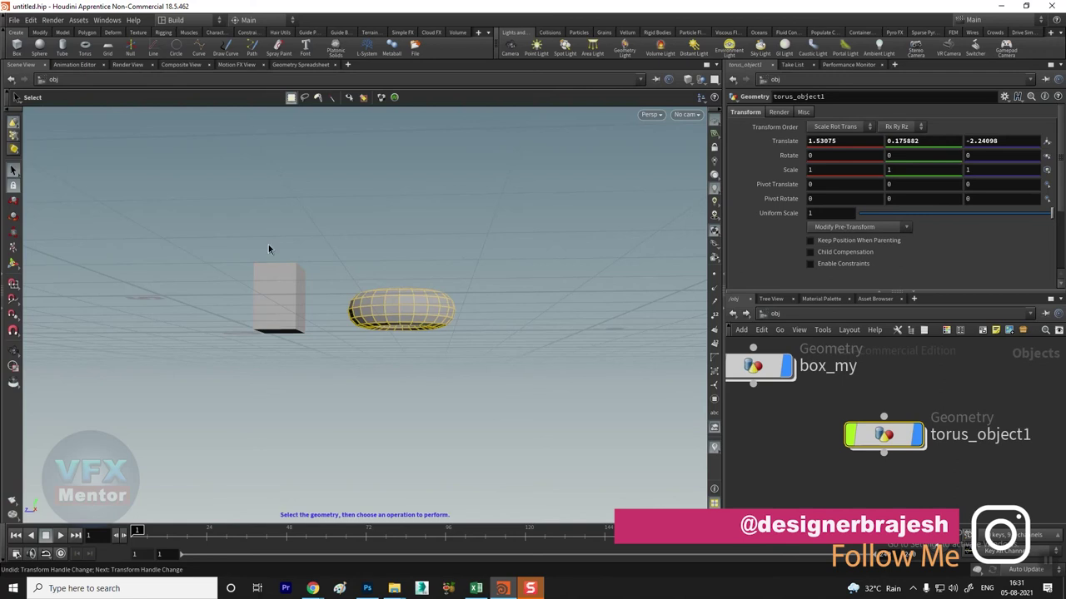
key(Escape)
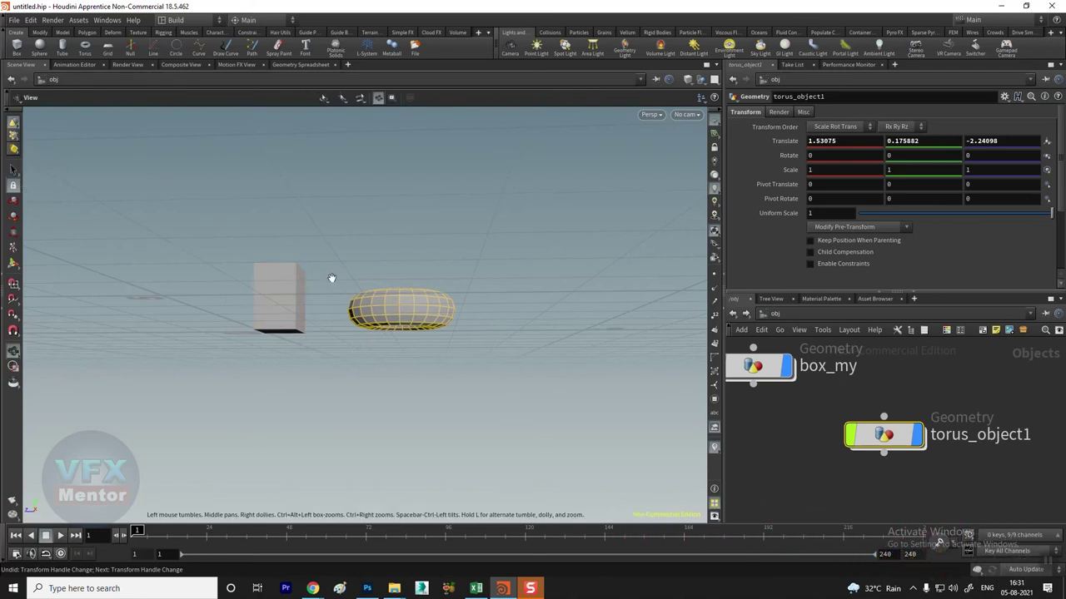
key(g)
scroll(516, 341, down, 3)
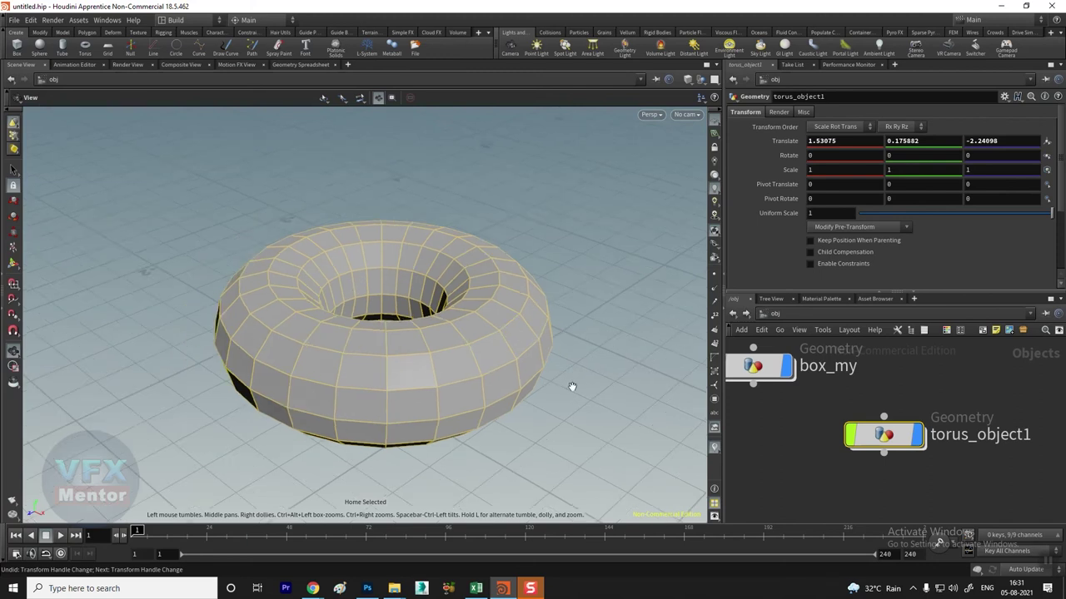
scroll(466, 408, down, 3)
scroll(267, 400, down, 2)
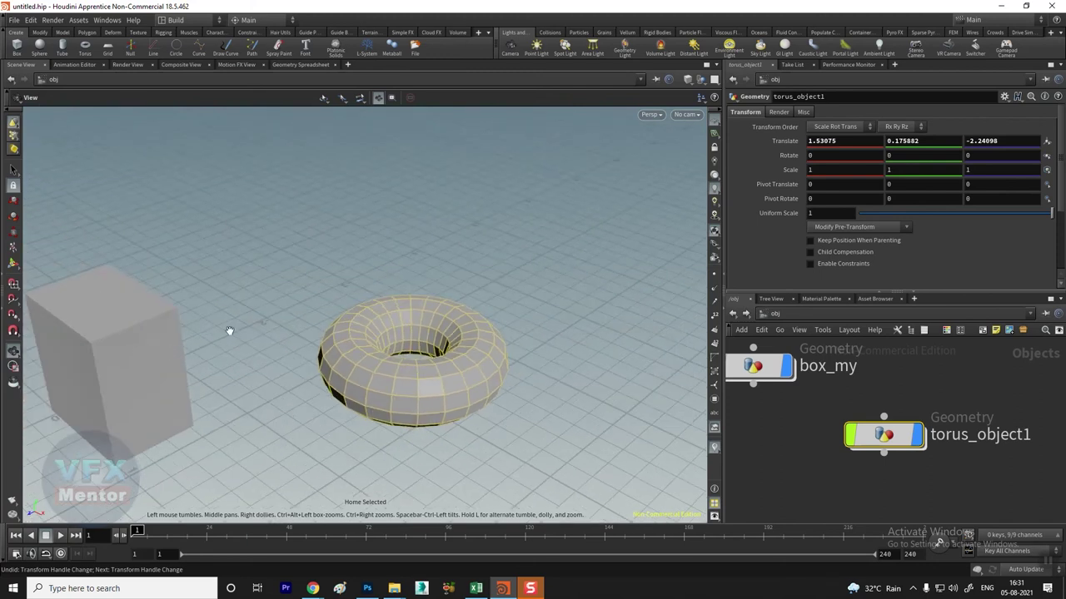
click(788, 435)
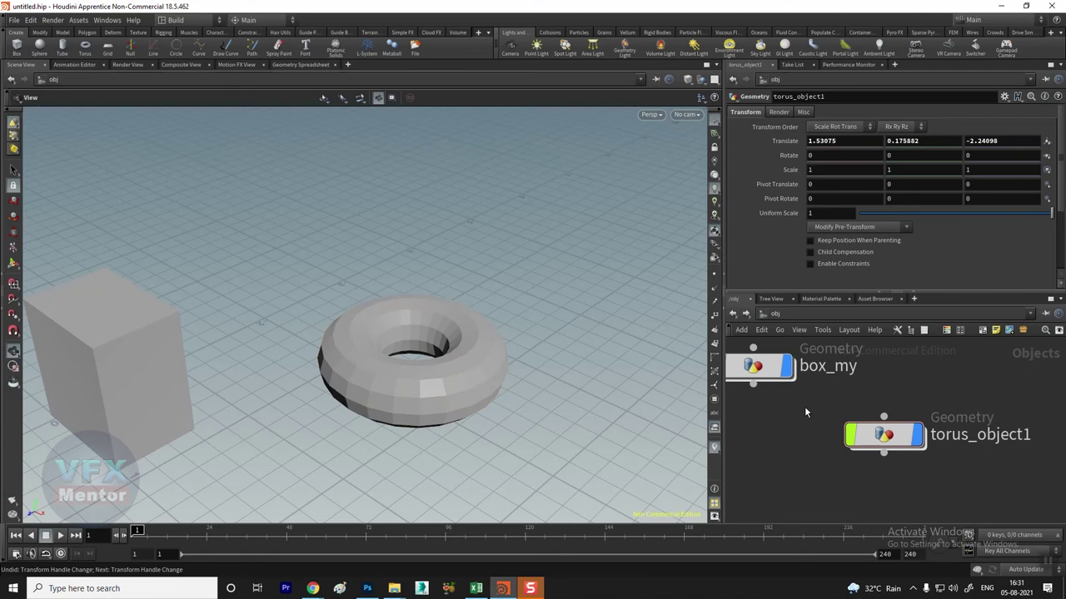
middle_drag(805, 406, 842, 413)
mouse_move(228, 265)
mouse_down()
mouse_move(200, 388)
mouse_move(290, 328)
mouse_move(193, 248)
mouse_up()
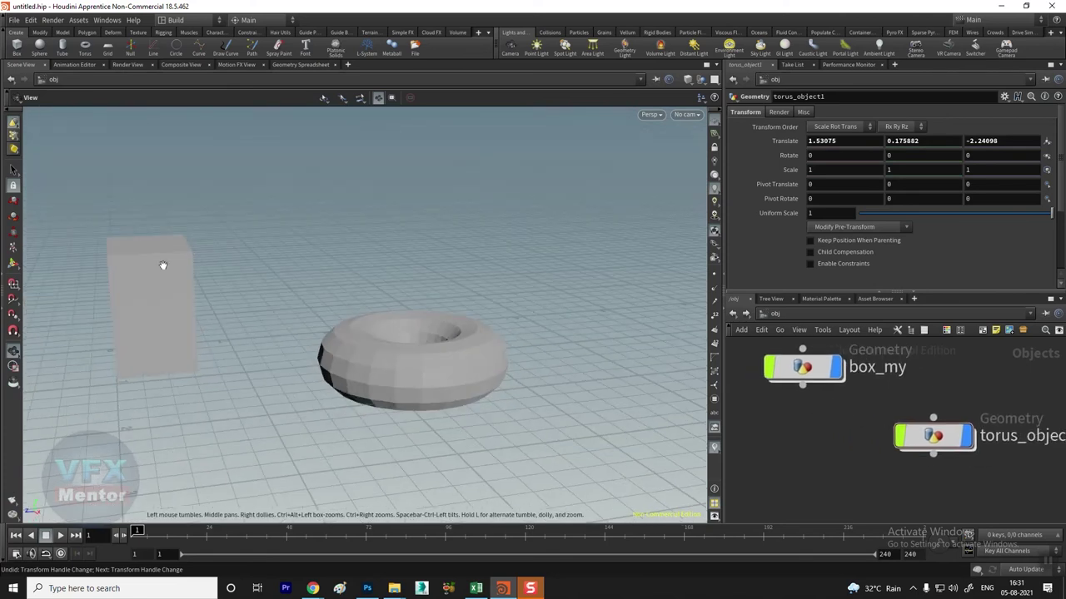
click(811, 375)
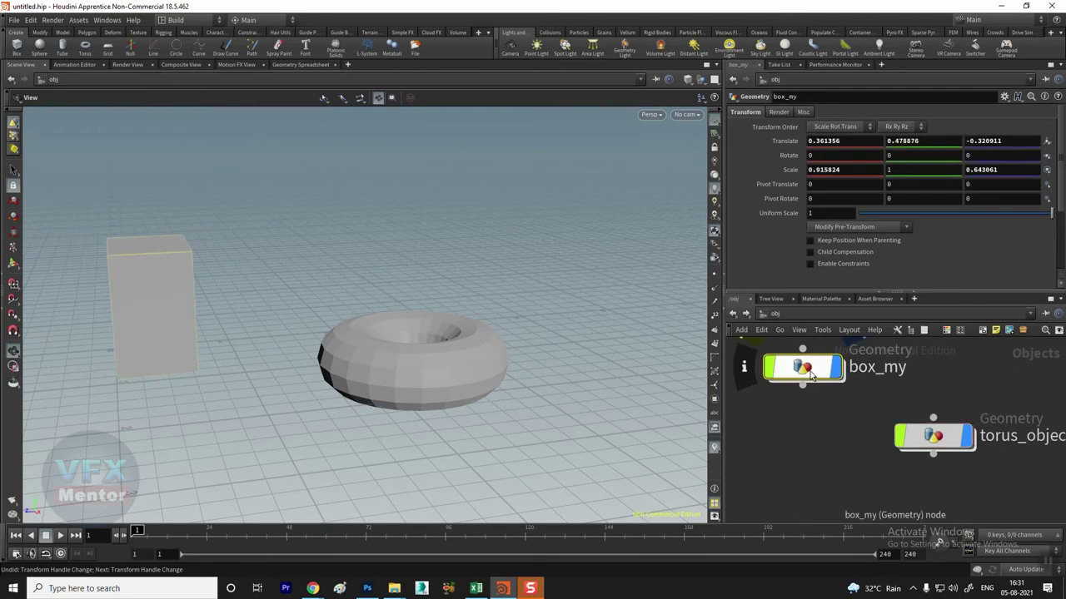
key(g)
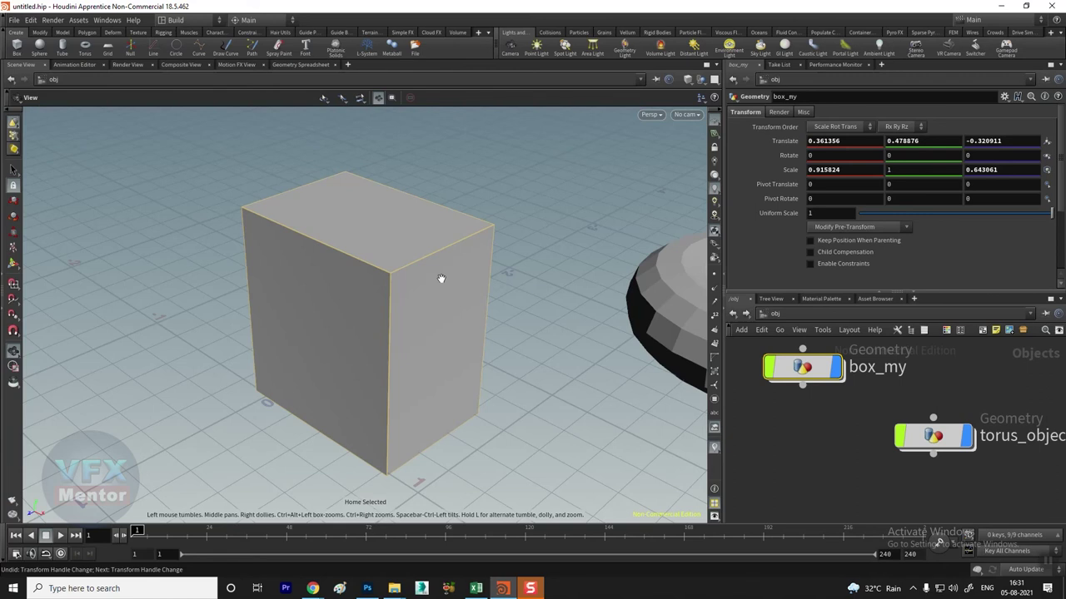
scroll(548, 291, down, 3)
scroll(572, 339, down, 2)
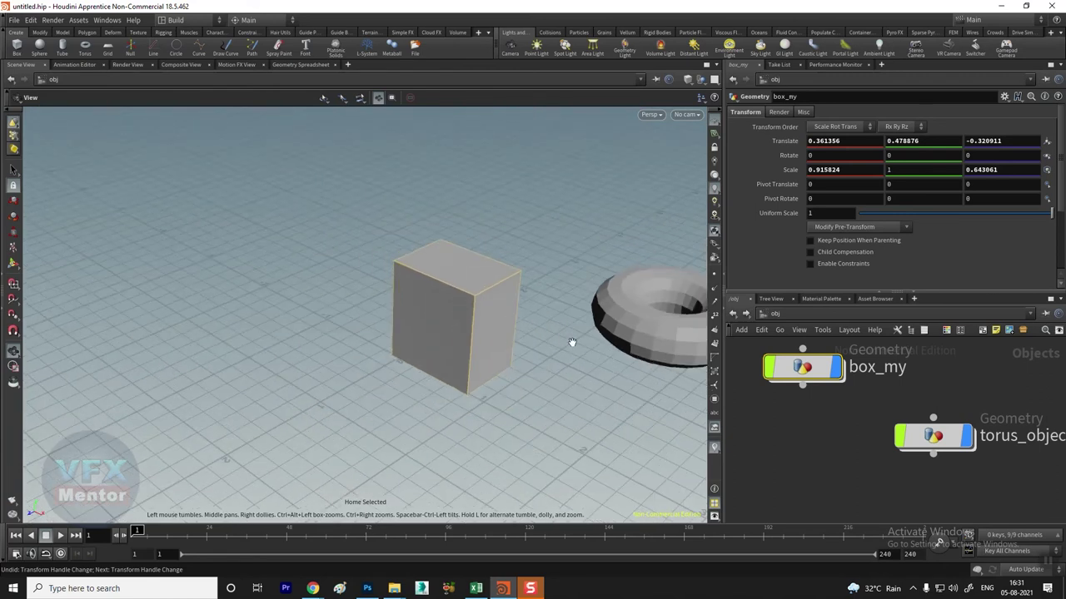
scroll(369, 361, down, 2)
scroll(343, 341, down, 1)
scroll(504, 316, up, 1)
scroll(490, 309, up, 3)
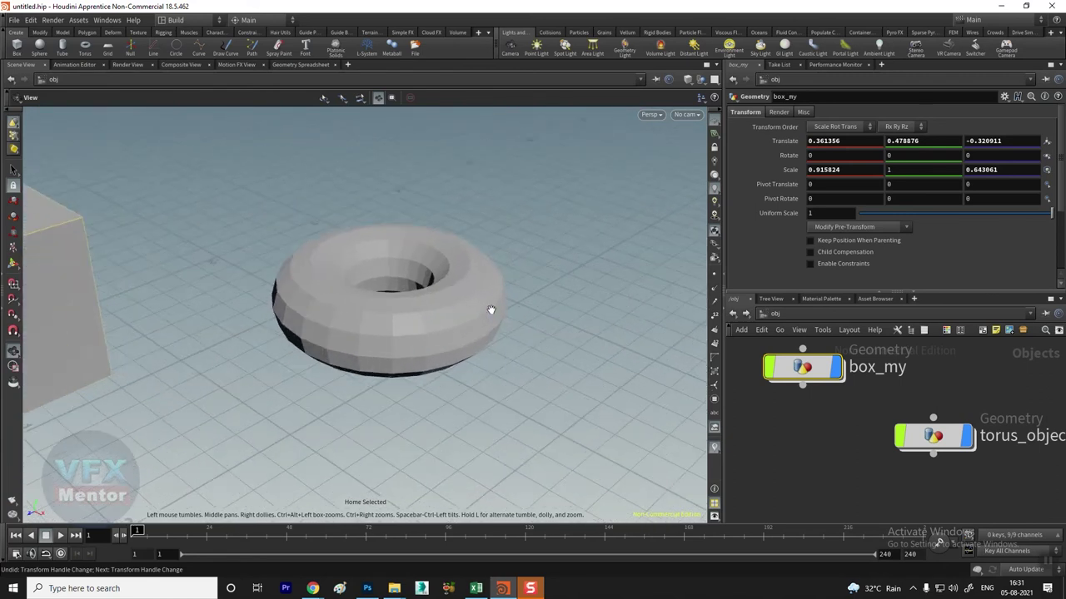
scroll(464, 307, down, 1)
scroll(396, 324, down, 1)
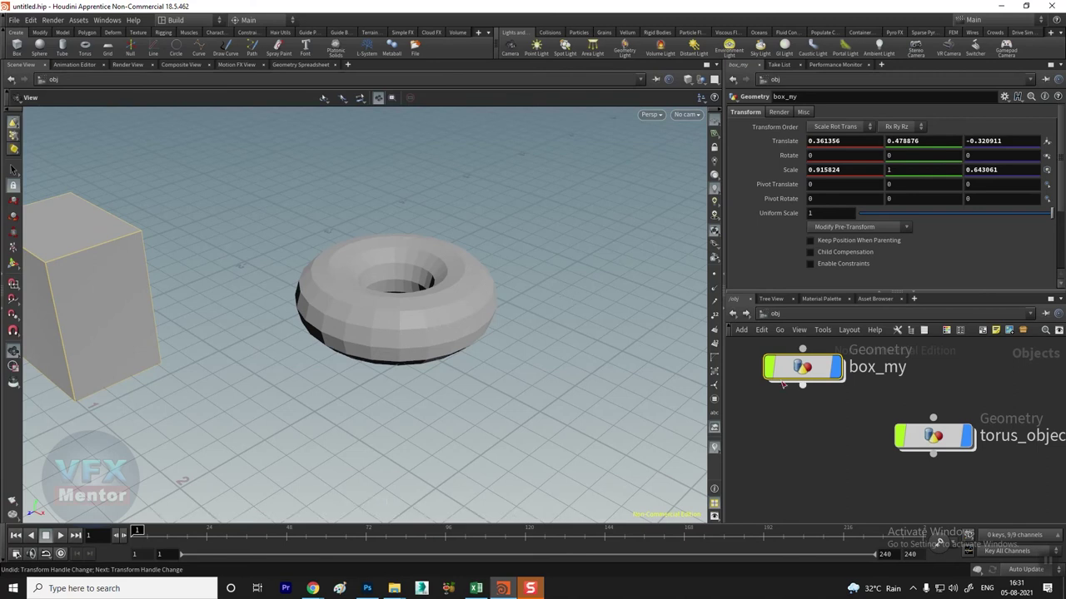
click(15, 173)
Shift torus_object1 left under box_my, toggle its display flag, and peek inside at torus1
click(368, 325)
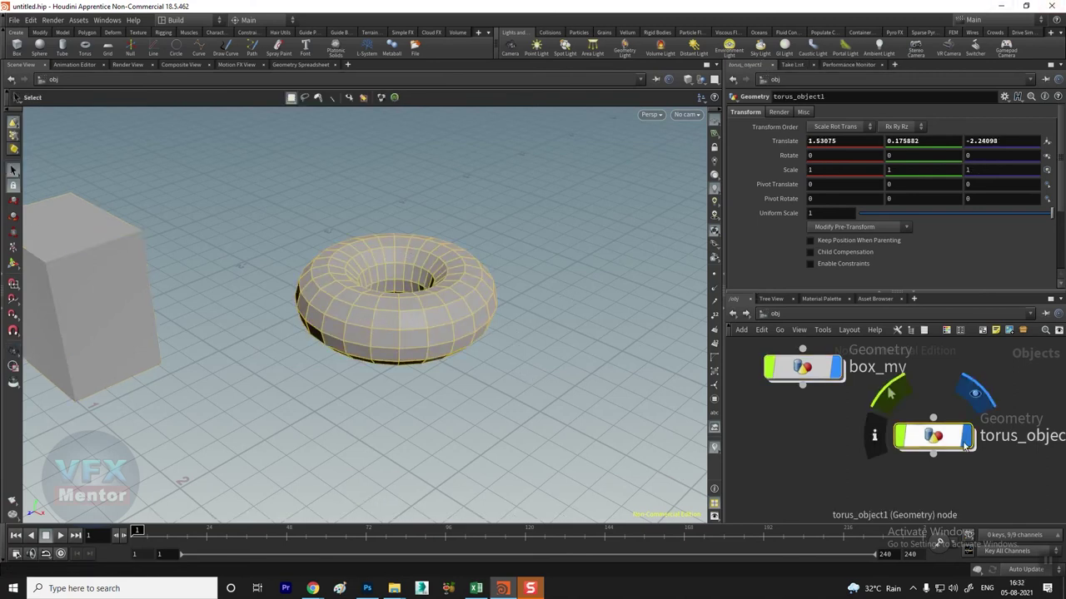
drag(950, 431, 903, 438)
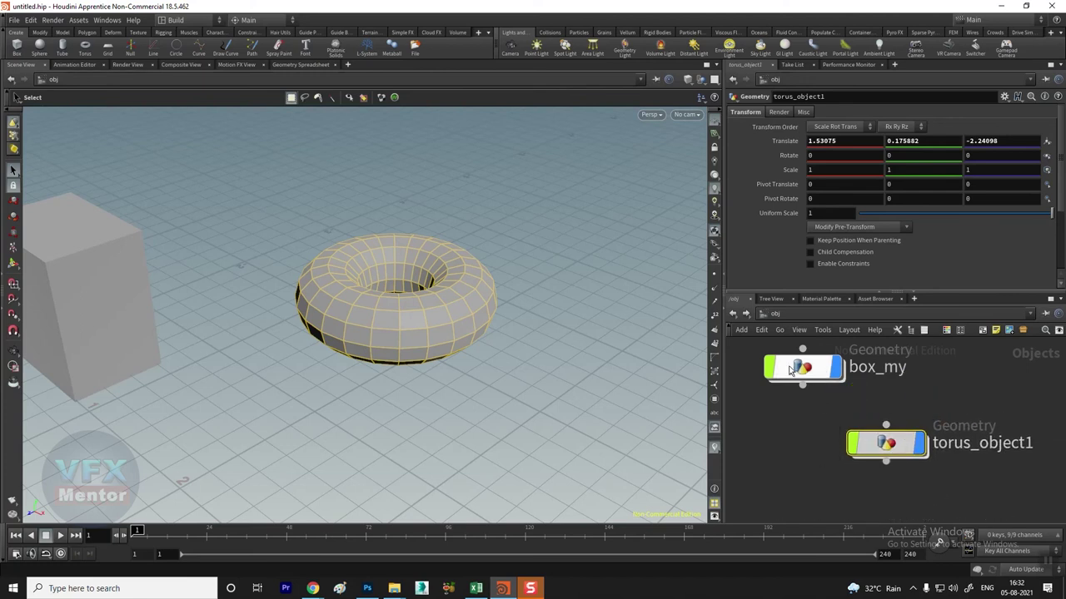
click(920, 407)
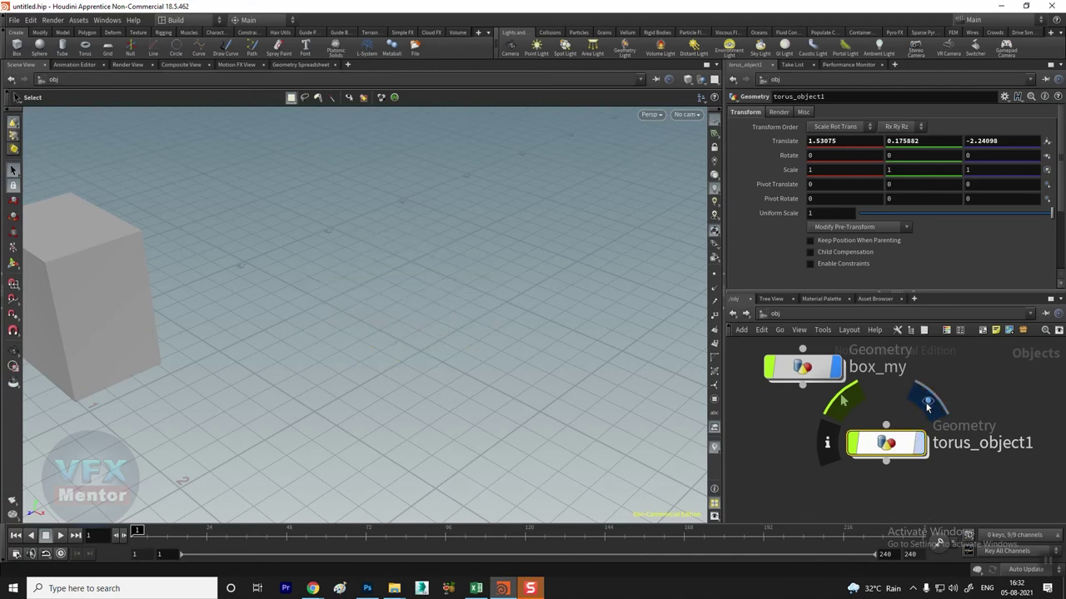
click(921, 406)
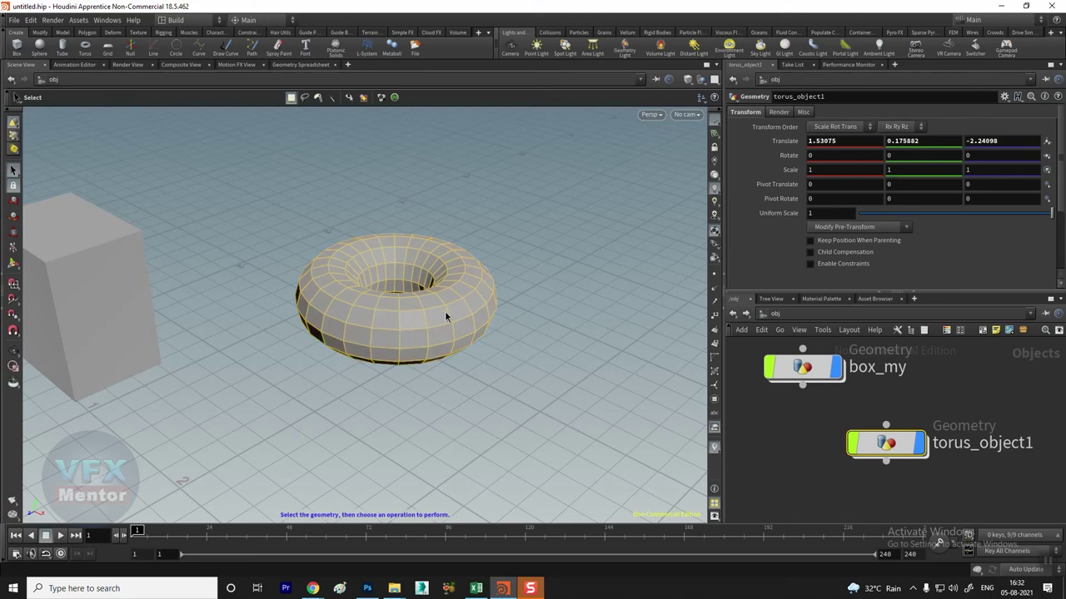
double_click(886, 443)
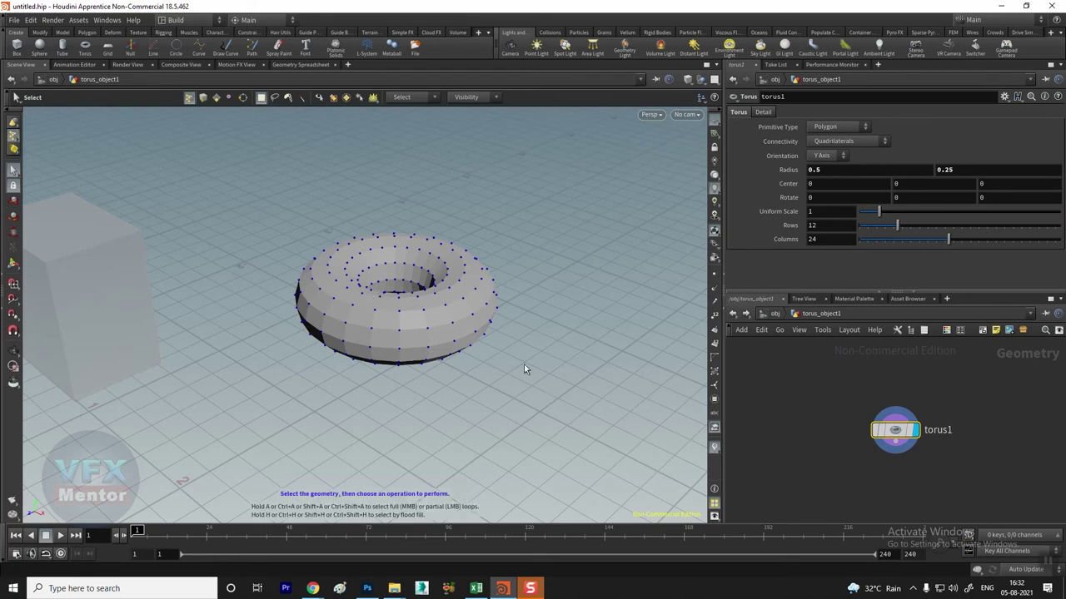
click(732, 313)
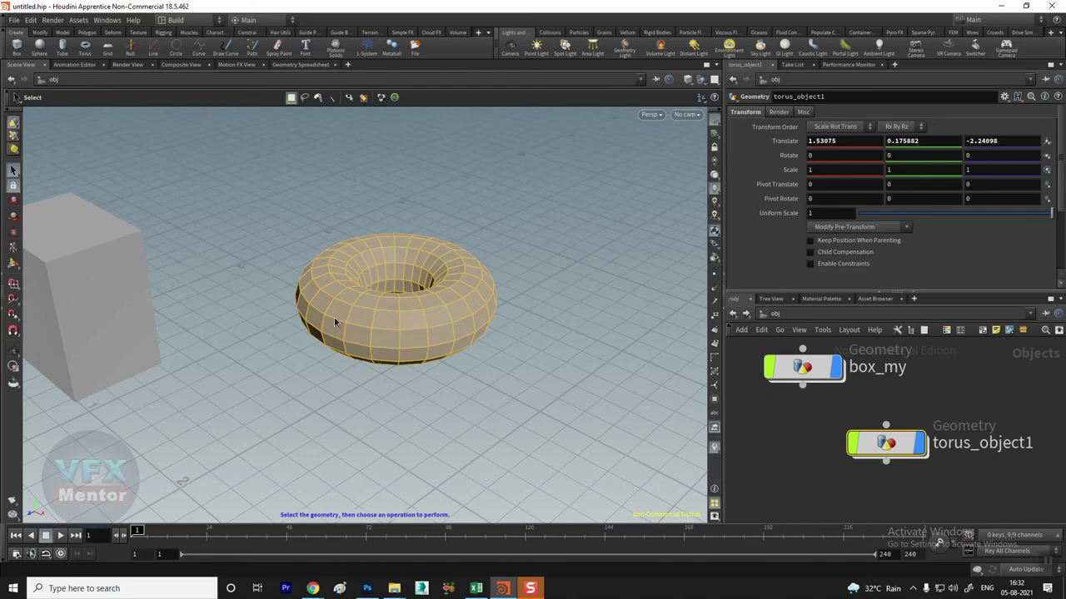
Push the torus back along Z to about -2.57, undoing a trial tilt
click(13, 202)
mouse_move(361, 311)
mouse_down()
mouse_move(371, 319)
mouse_move(390, 307)
mouse_up()
click(15, 217)
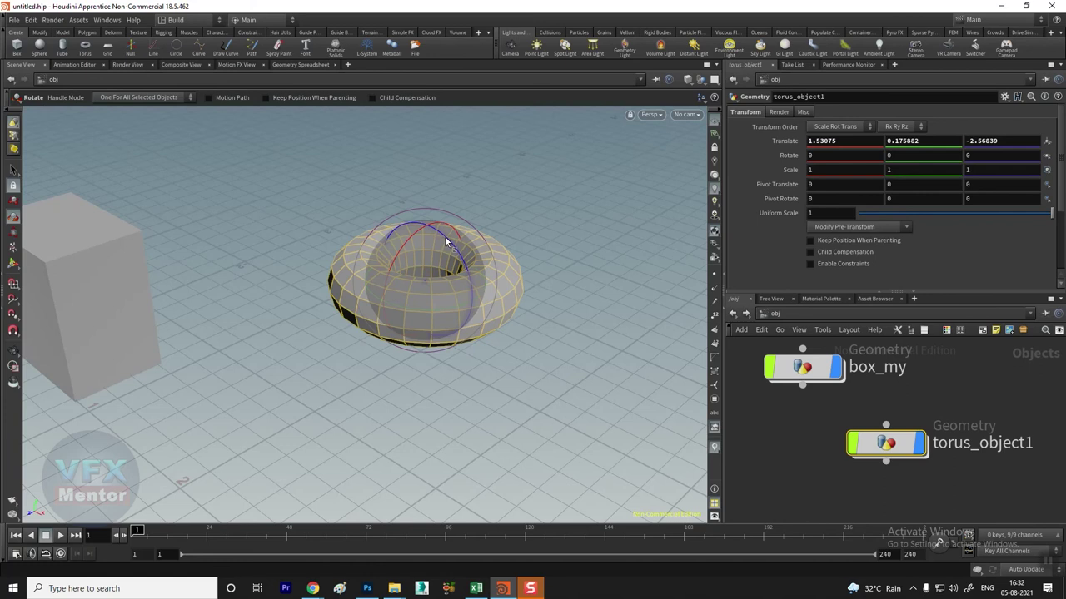
drag(445, 237, 468, 263)
key(ctrl+z)
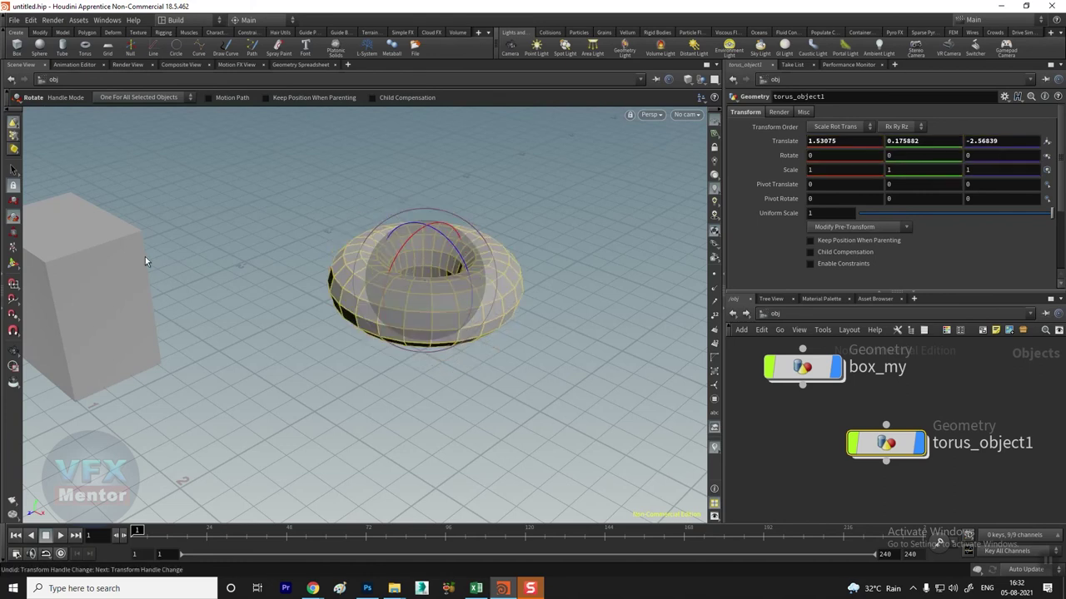
Scale the torus uniformly to about 0.98 after undoing an X-only stretch
click(13, 233)
drag(472, 300, 526, 326)
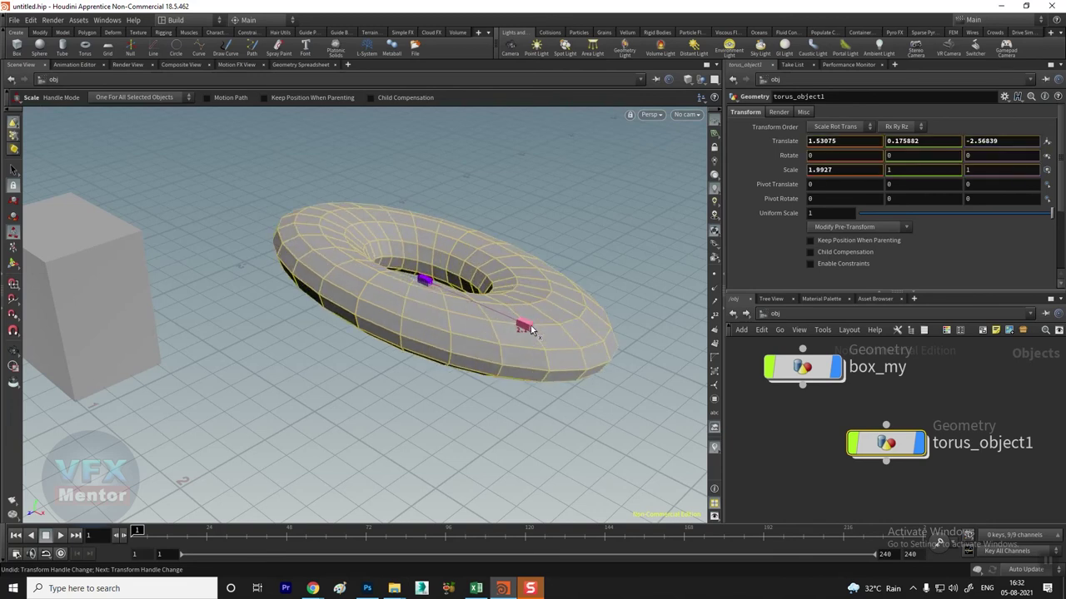
key(ctrl+z)
mouse_move(426, 281)
mouse_down()
mouse_move(517, 174)
mouse_move(420, 313)
mouse_move(534, 325)
mouse_up()
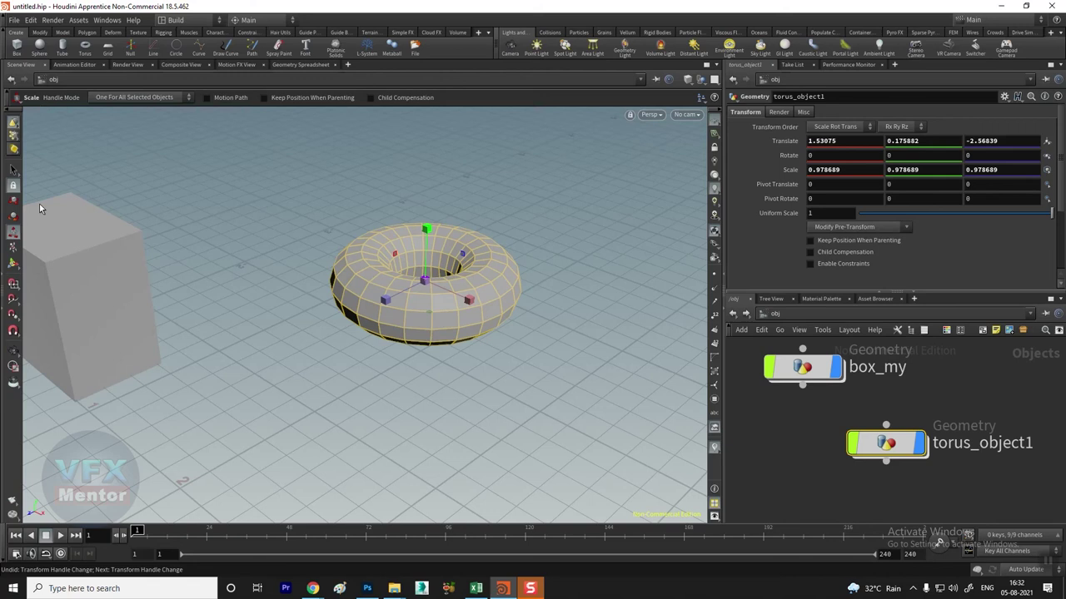
Reselect the torus and undo a trial rotation so it keeps zero rotation
click(13, 169)
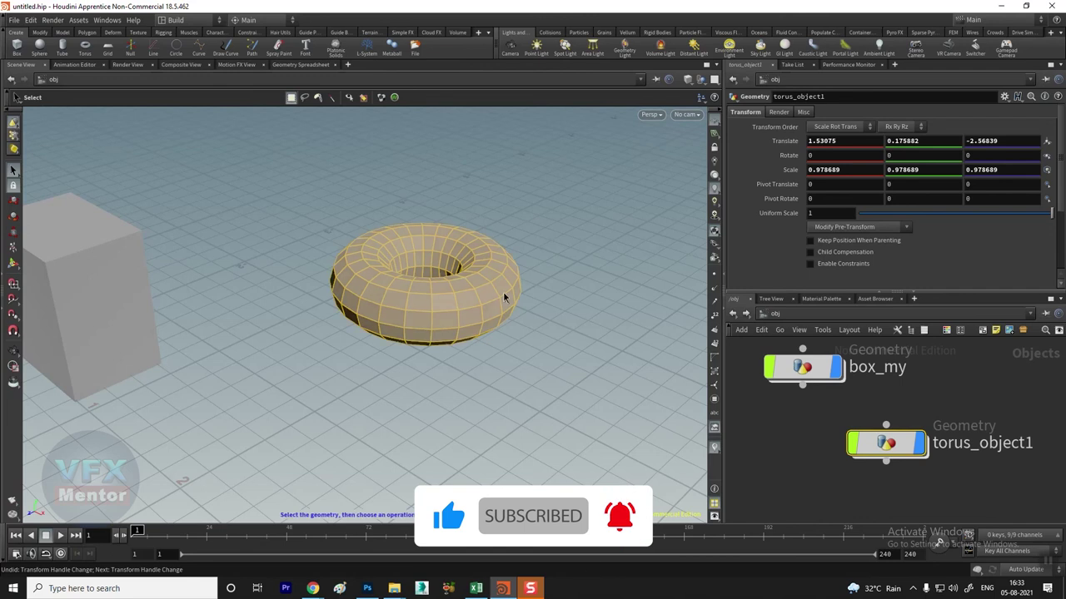
click(14, 202)
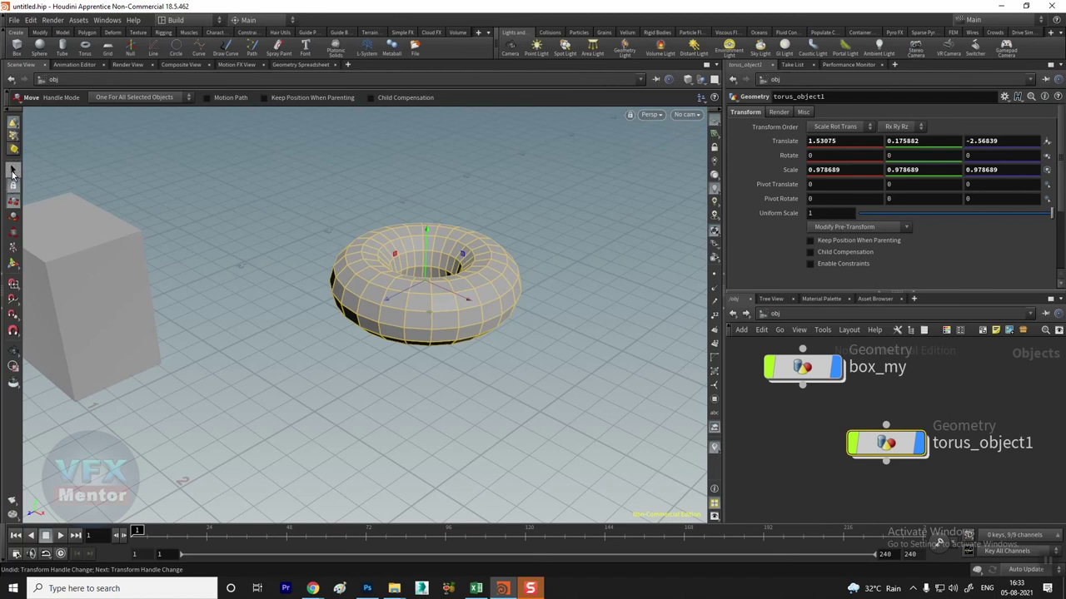
click(12, 172)
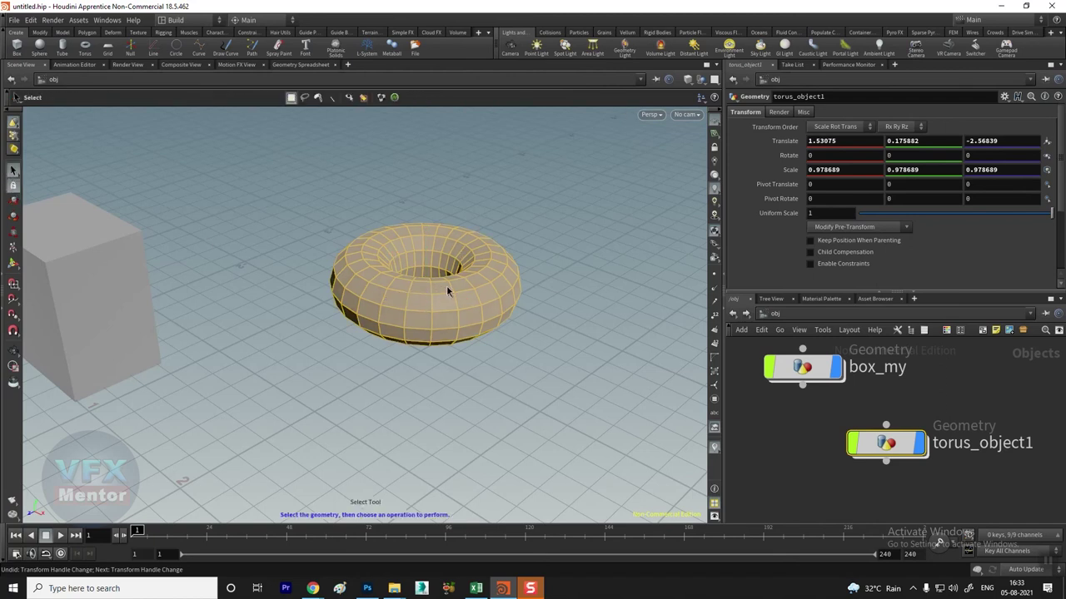
click(413, 297)
key(Return)
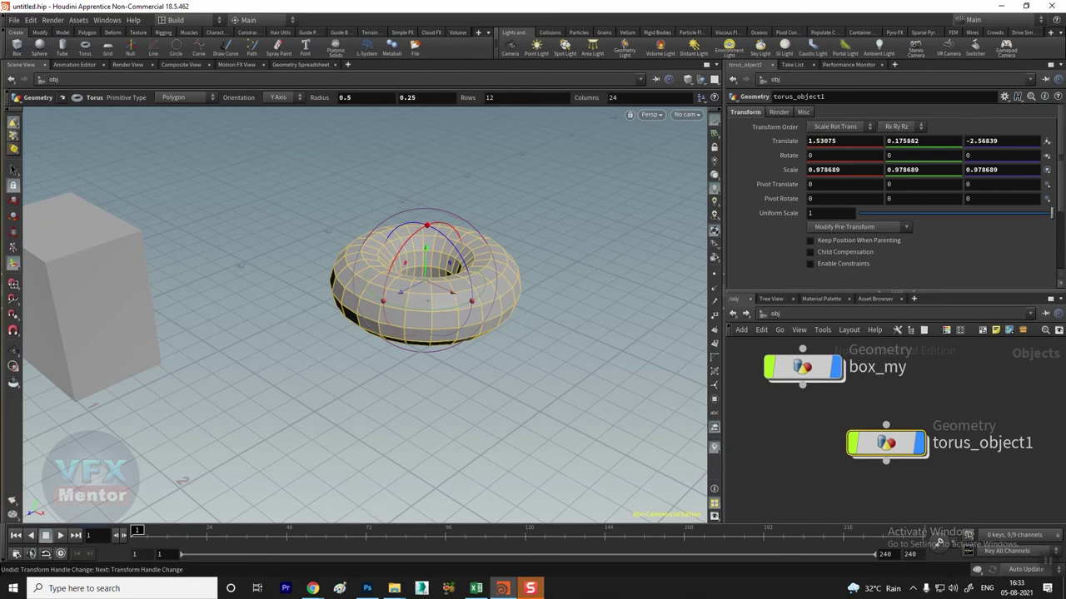
click(13, 170)
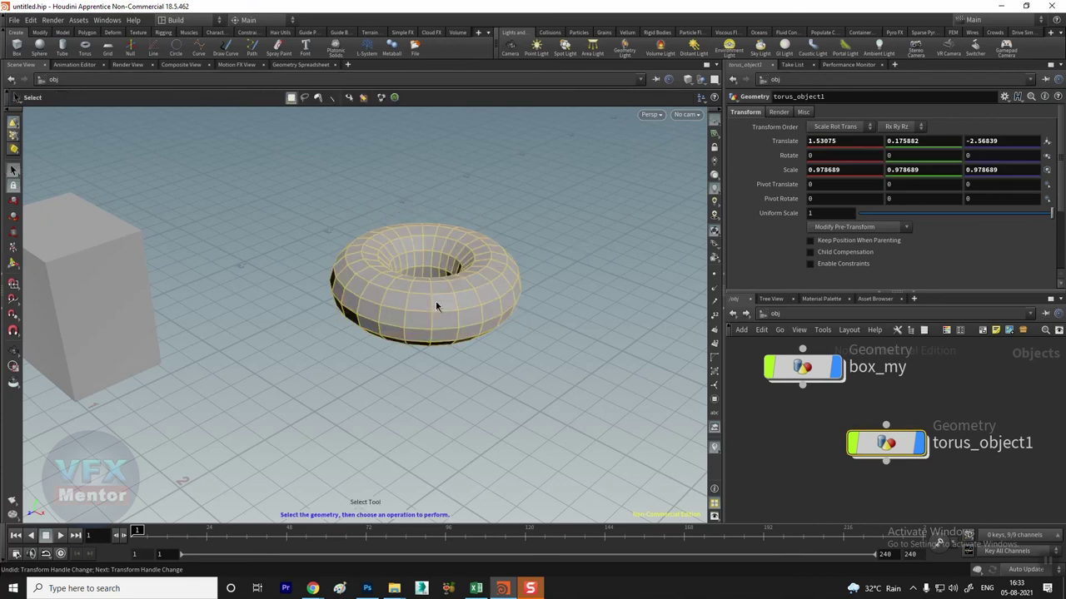
key(Return)
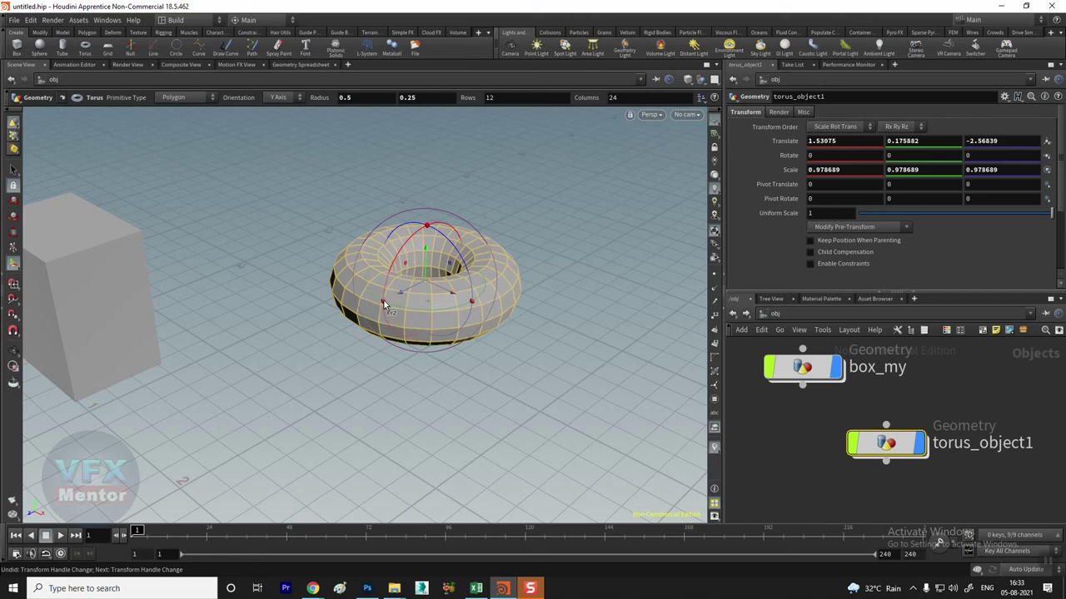
drag(384, 300, 515, 286)
key(ctrl+z)
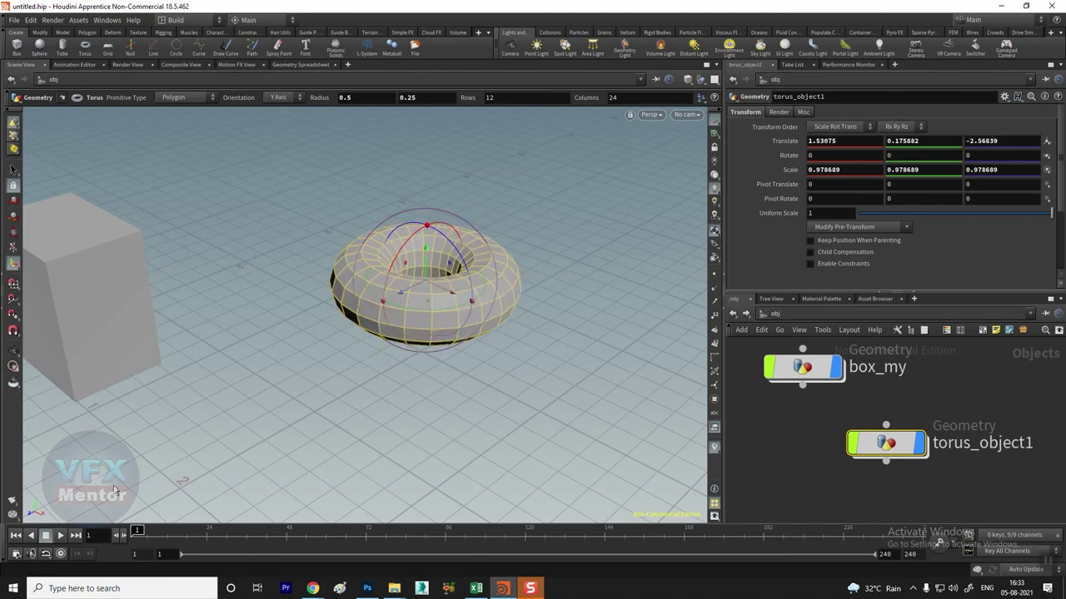
key(Escape)
mouse_move(467, 339)
mouse_down()
mouse_move(447, 340)
mouse_move(450, 430)
mouse_move(297, 364)
mouse_move(230, 364)
mouse_move(469, 388)
mouse_move(428, 424)
mouse_move(445, 441)
mouse_move(389, 419)
mouse_move(404, 430)
mouse_up()
key(Return)
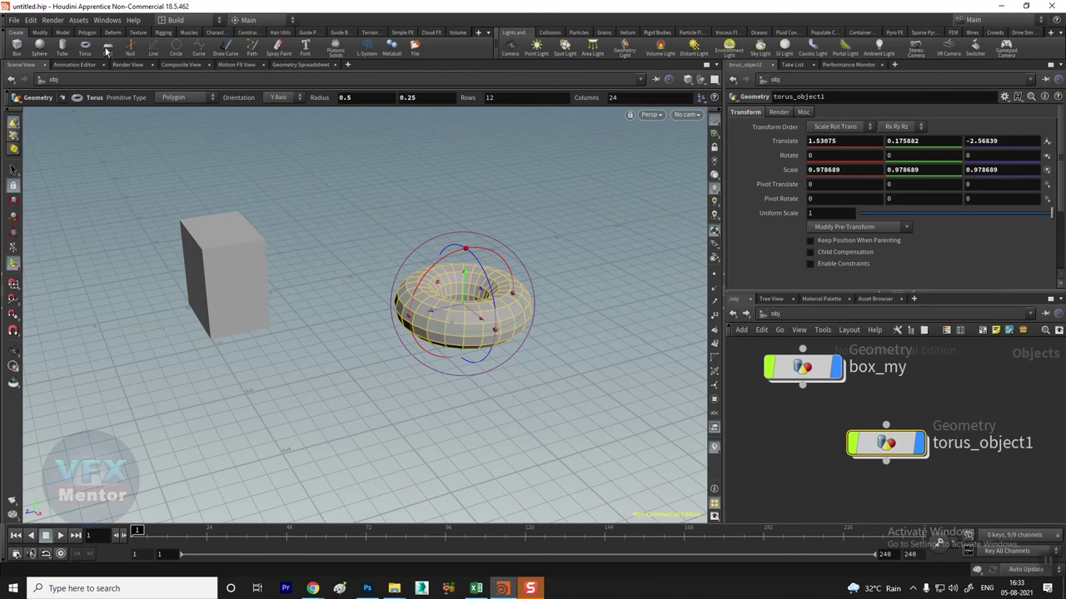
Place a new grid at the origin and undo an accidental tilt
click(107, 48)
key(Return)
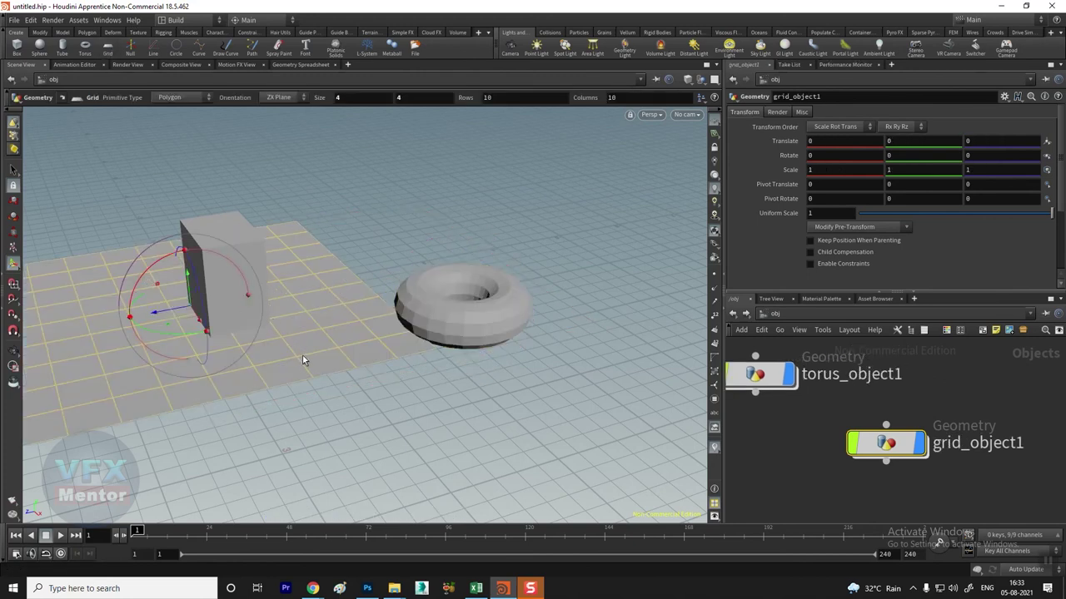
key(Escape)
mouse_move(242, 291)
mouse_down()
mouse_move(274, 364)
mouse_move(281, 428)
mouse_move(247, 420)
mouse_up()
key(Return)
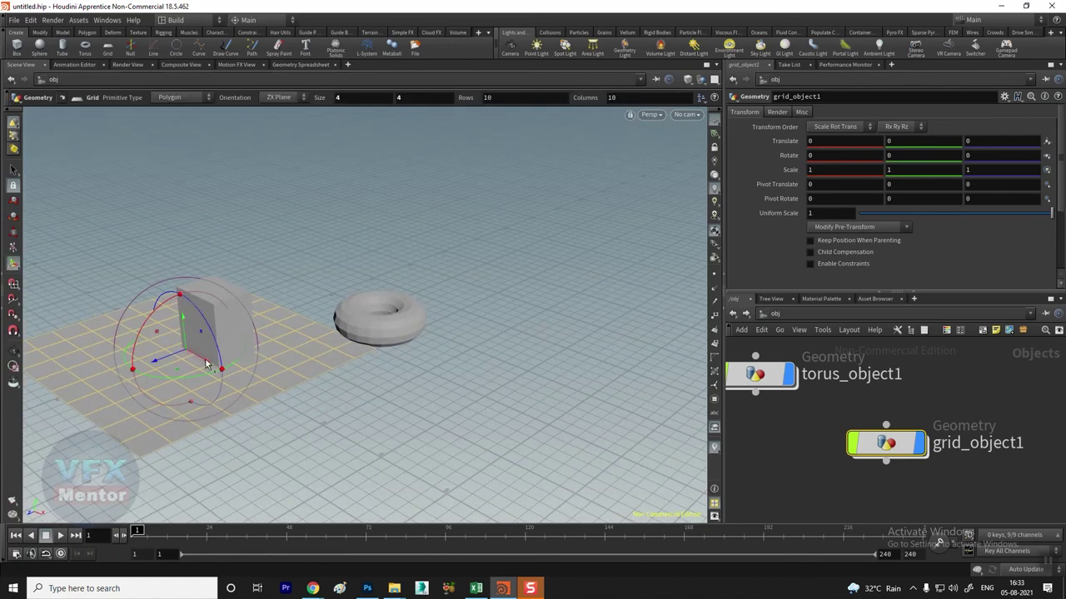
mouse_move(220, 372)
mouse_down()
mouse_move(293, 369)
mouse_move(281, 369)
mouse_up()
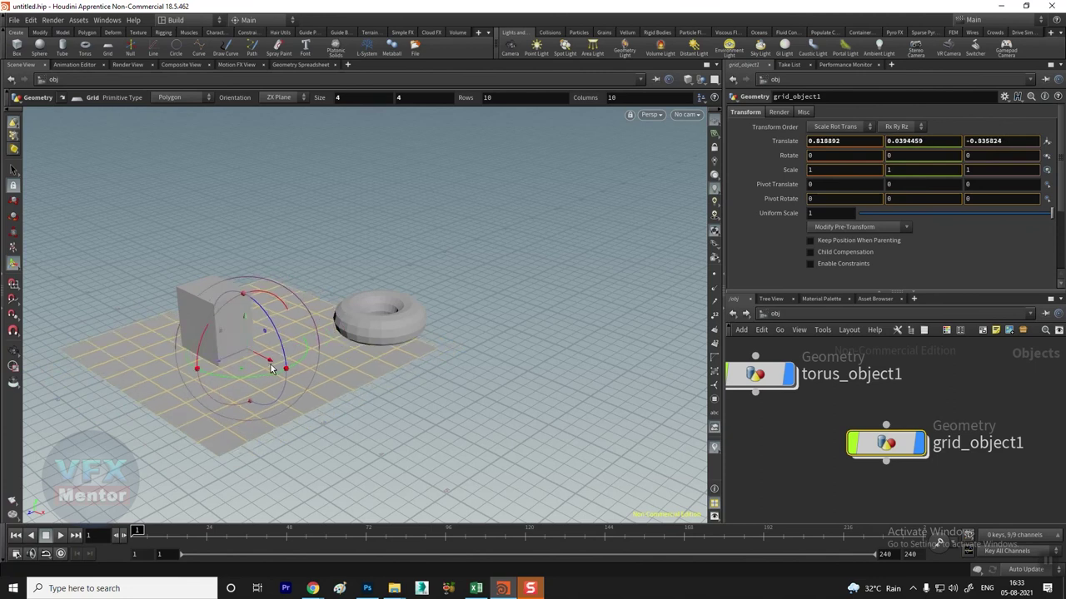
key(ctrl+z)
Slide the grid back along Z, undoing a trial rotation
mouse_move(158, 368)
mouse_down()
mouse_move(239, 333)
mouse_move(345, 367)
mouse_up()
key(r)
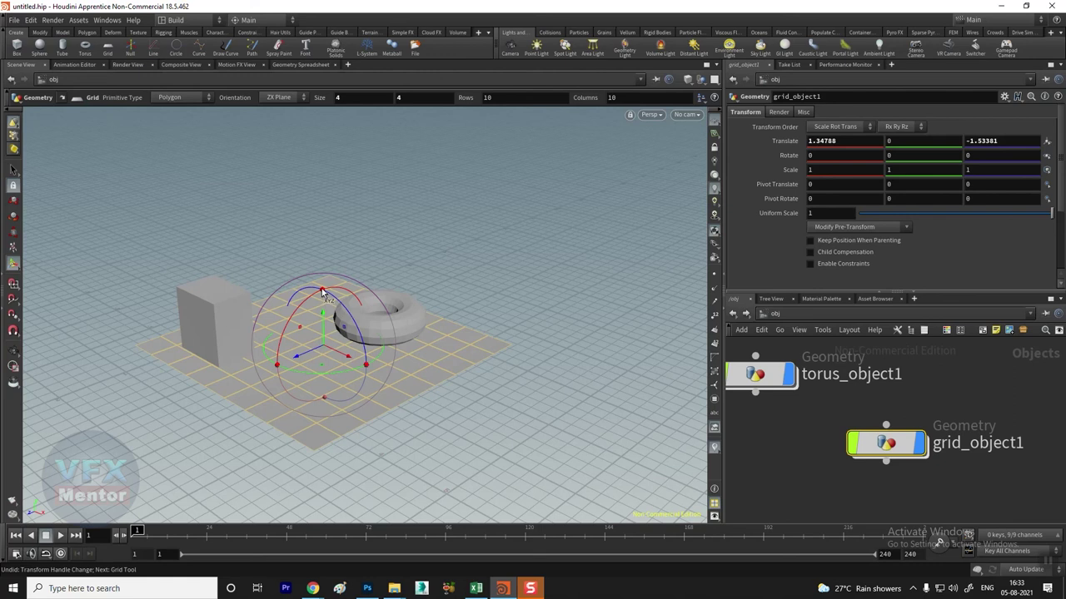
drag(323, 293, 286, 268)
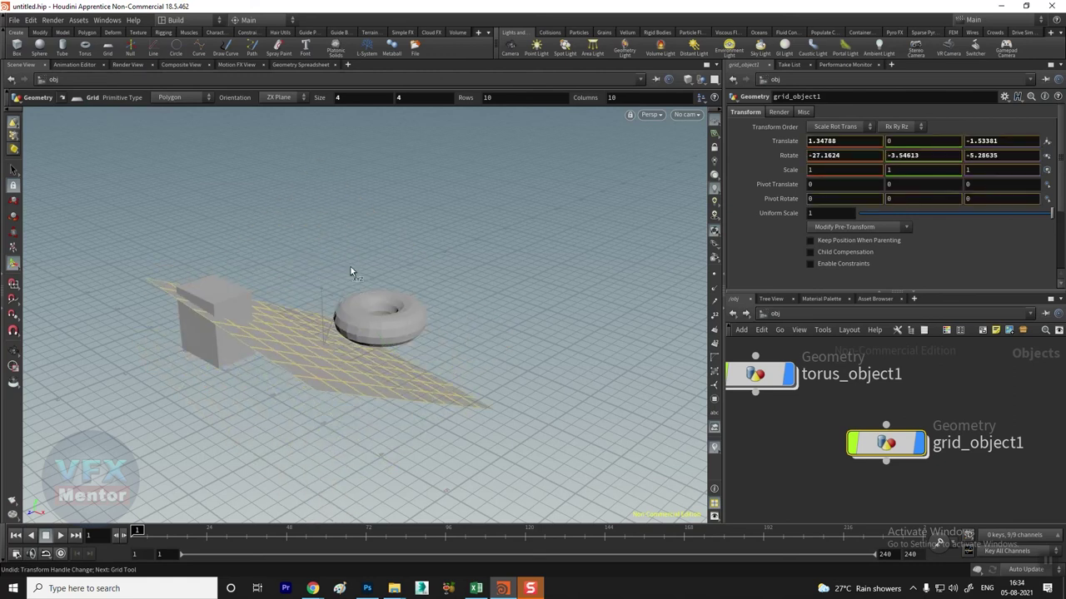
key(ctrl+z)
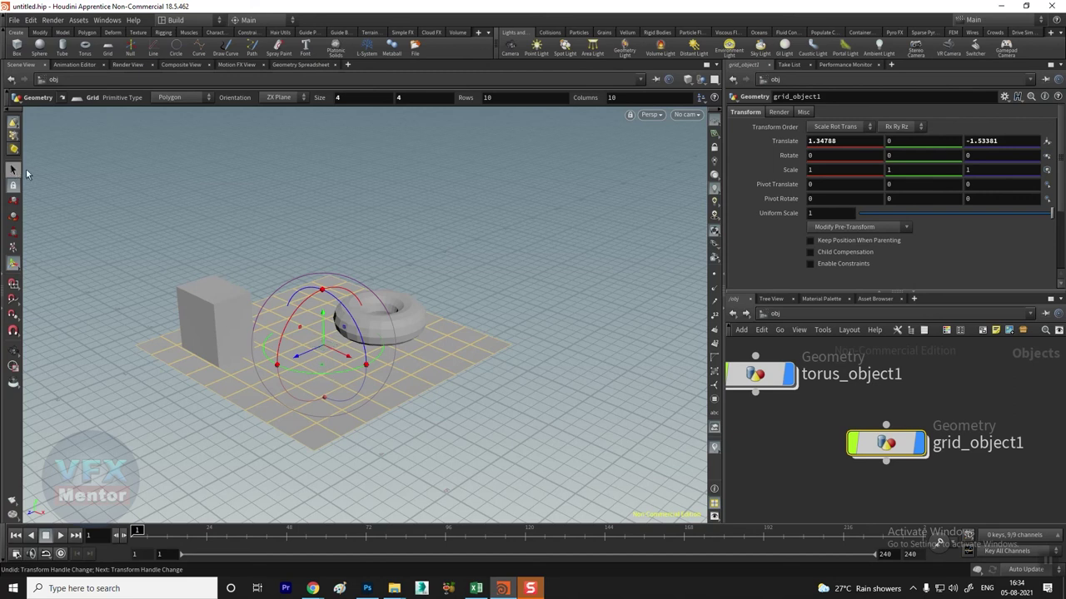
Scale the grid to about 2.14 in X and 2.17 in Z
click(13, 235)
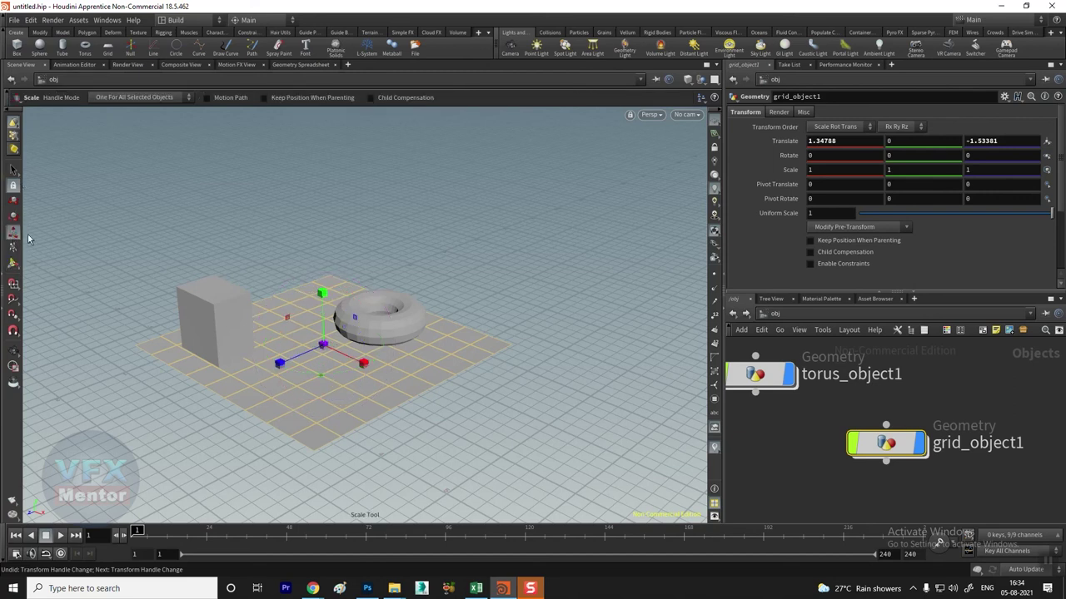
drag(364, 366, 404, 381)
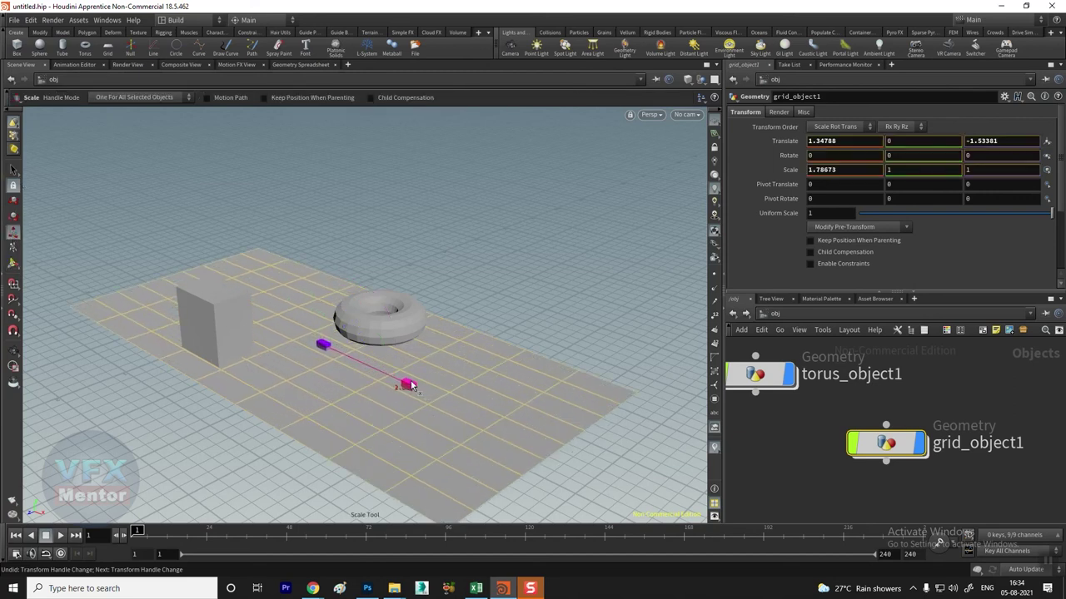
mouse_move(280, 361)
mouse_down()
mouse_move(208, 396)
mouse_move(245, 377)
mouse_up()
key(Escape)
mouse_move(417, 423)
mouse_down()
mouse_move(419, 410)
mouse_move(364, 433)
mouse_move(352, 465)
mouse_move(83, 380)
mouse_move(432, 430)
mouse_move(612, 438)
mouse_move(430, 333)
mouse_move(473, 359)
mouse_move(433, 425)
mouse_move(501, 392)
mouse_move(533, 416)
mouse_up()
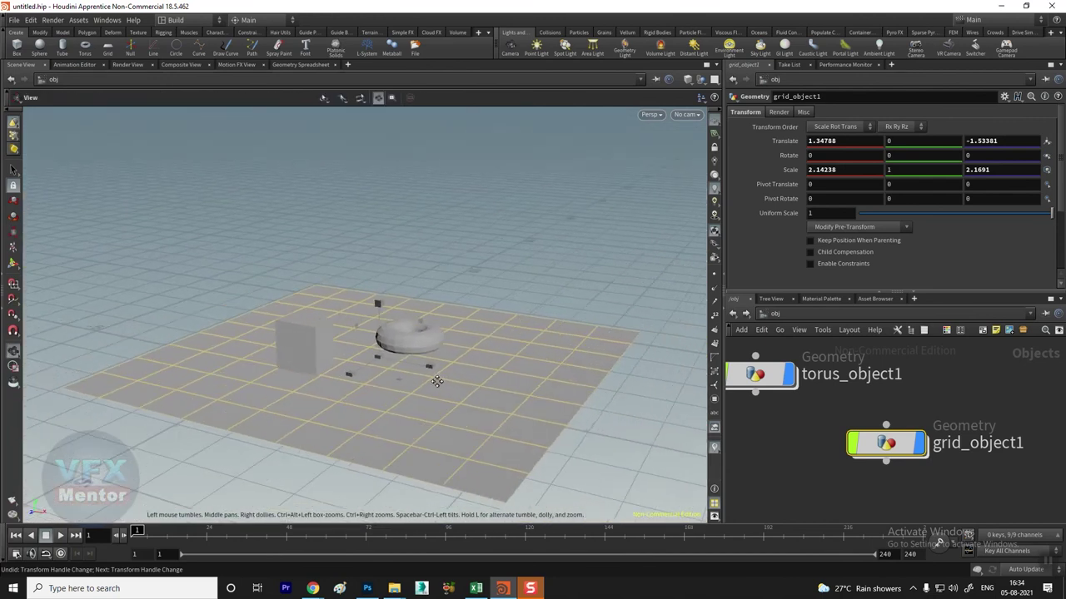
scroll(793, 426, down, 2)
middle_drag(786, 430, 874, 461)
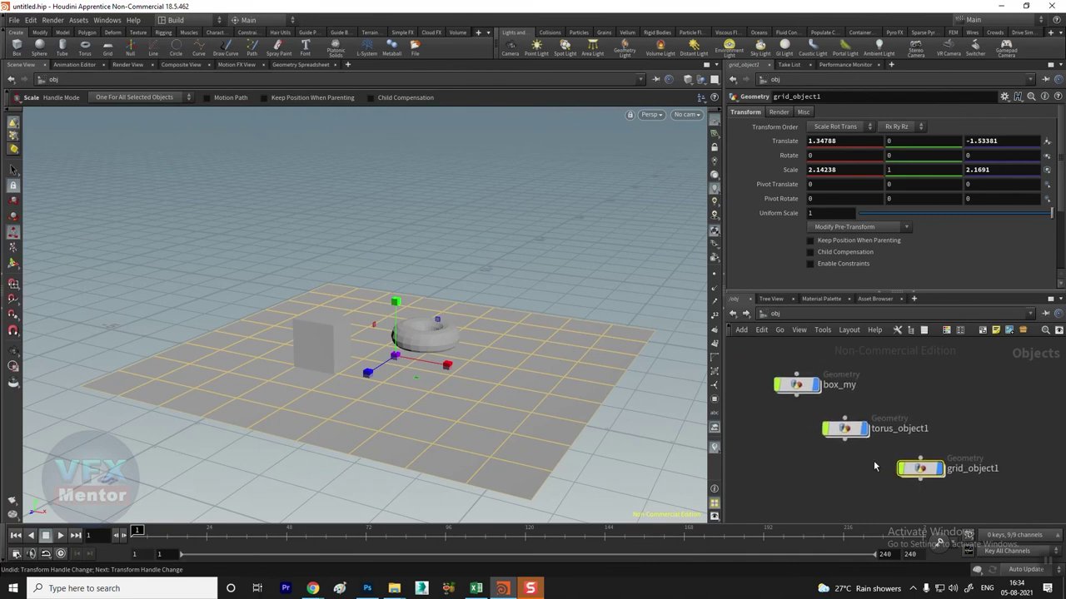
drag(764, 354, 1000, 501)
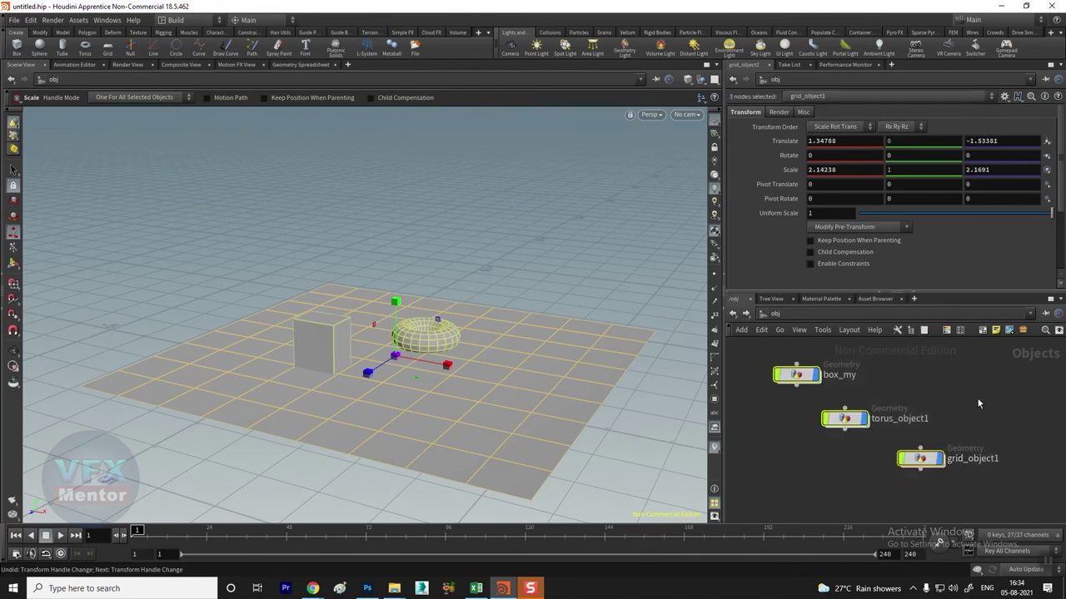
drag(757, 356, 1037, 508)
drag(397, 357, 378, 373)
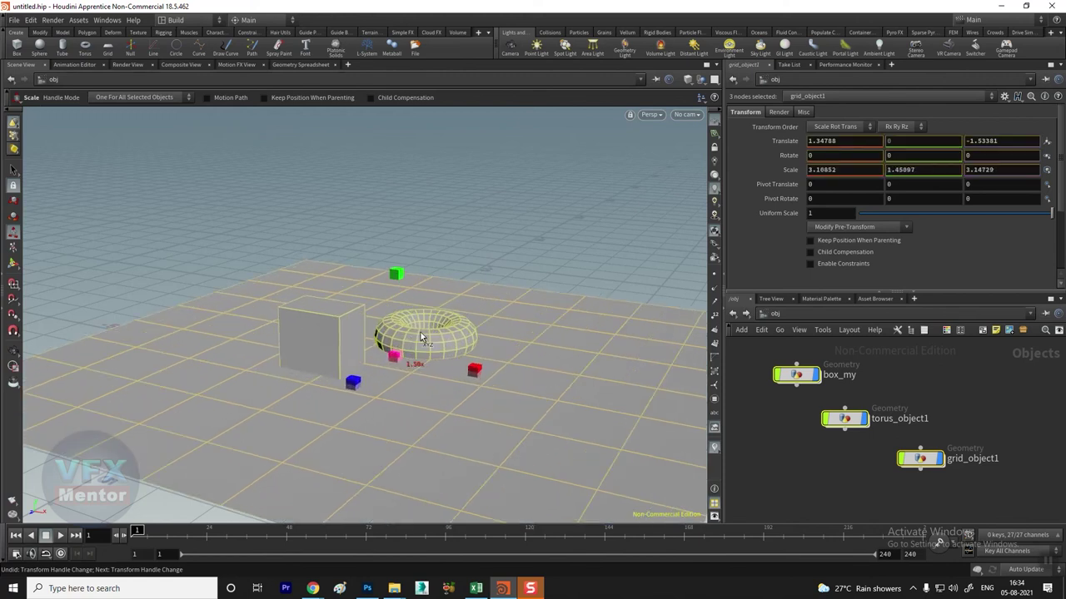
key(ctrl+z)
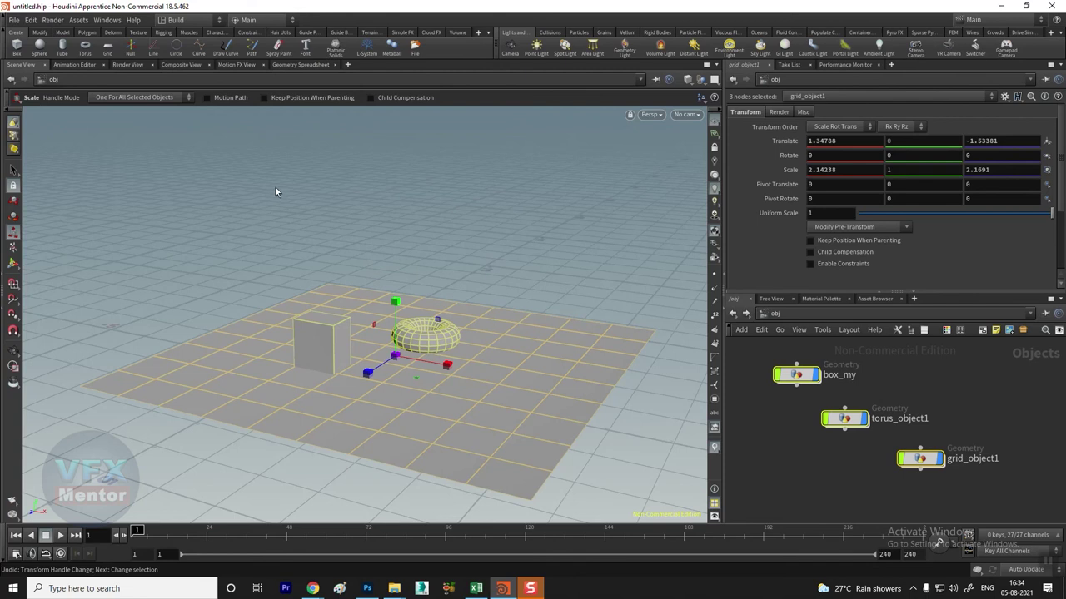
key(Escape)
click(870, 441)
click(854, 421)
click(795, 374)
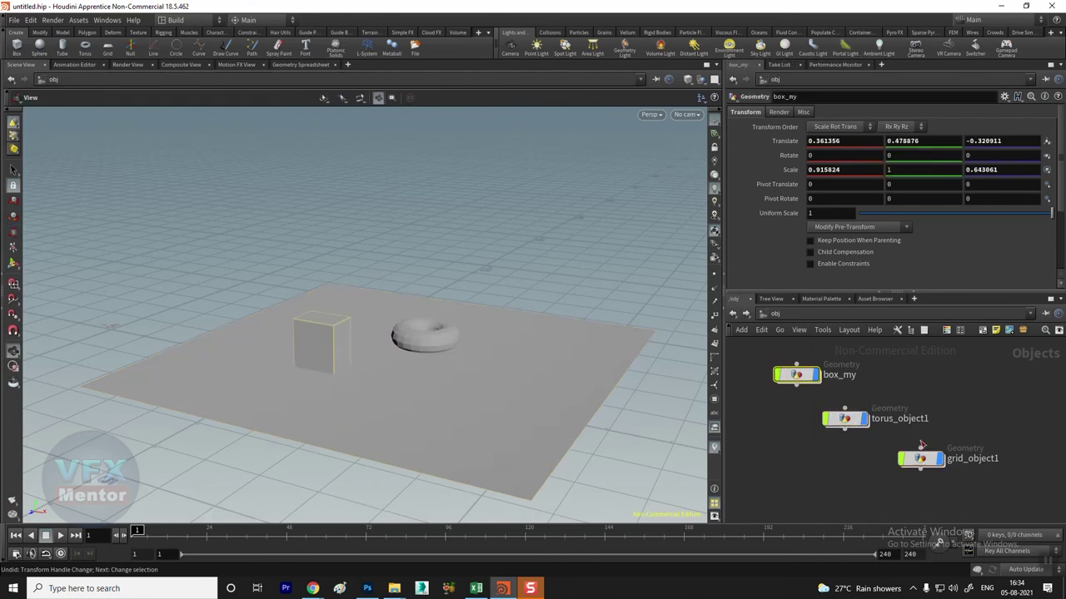
click(920, 458)
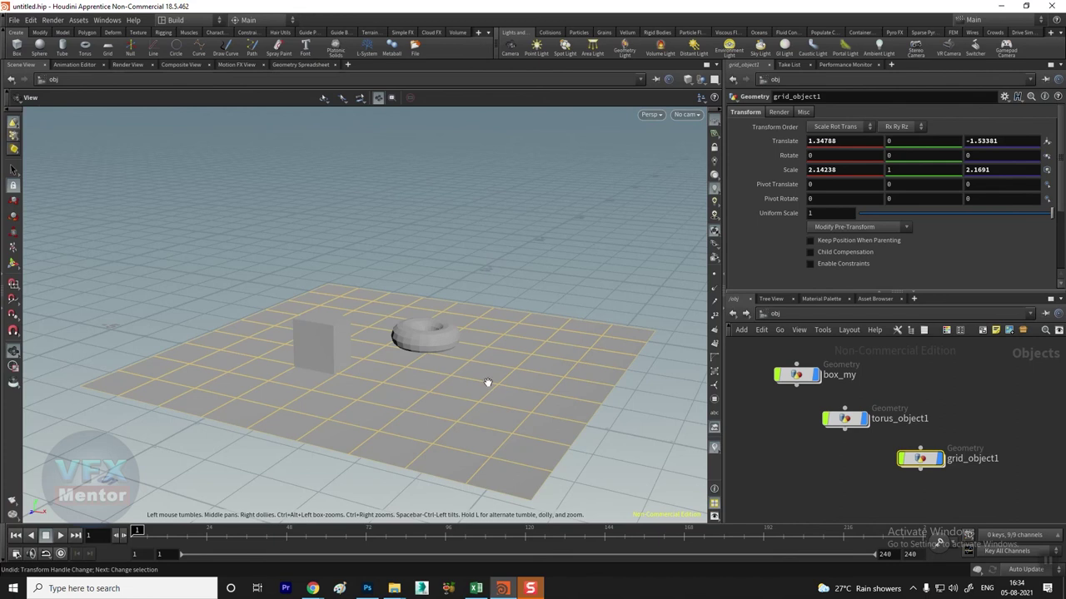